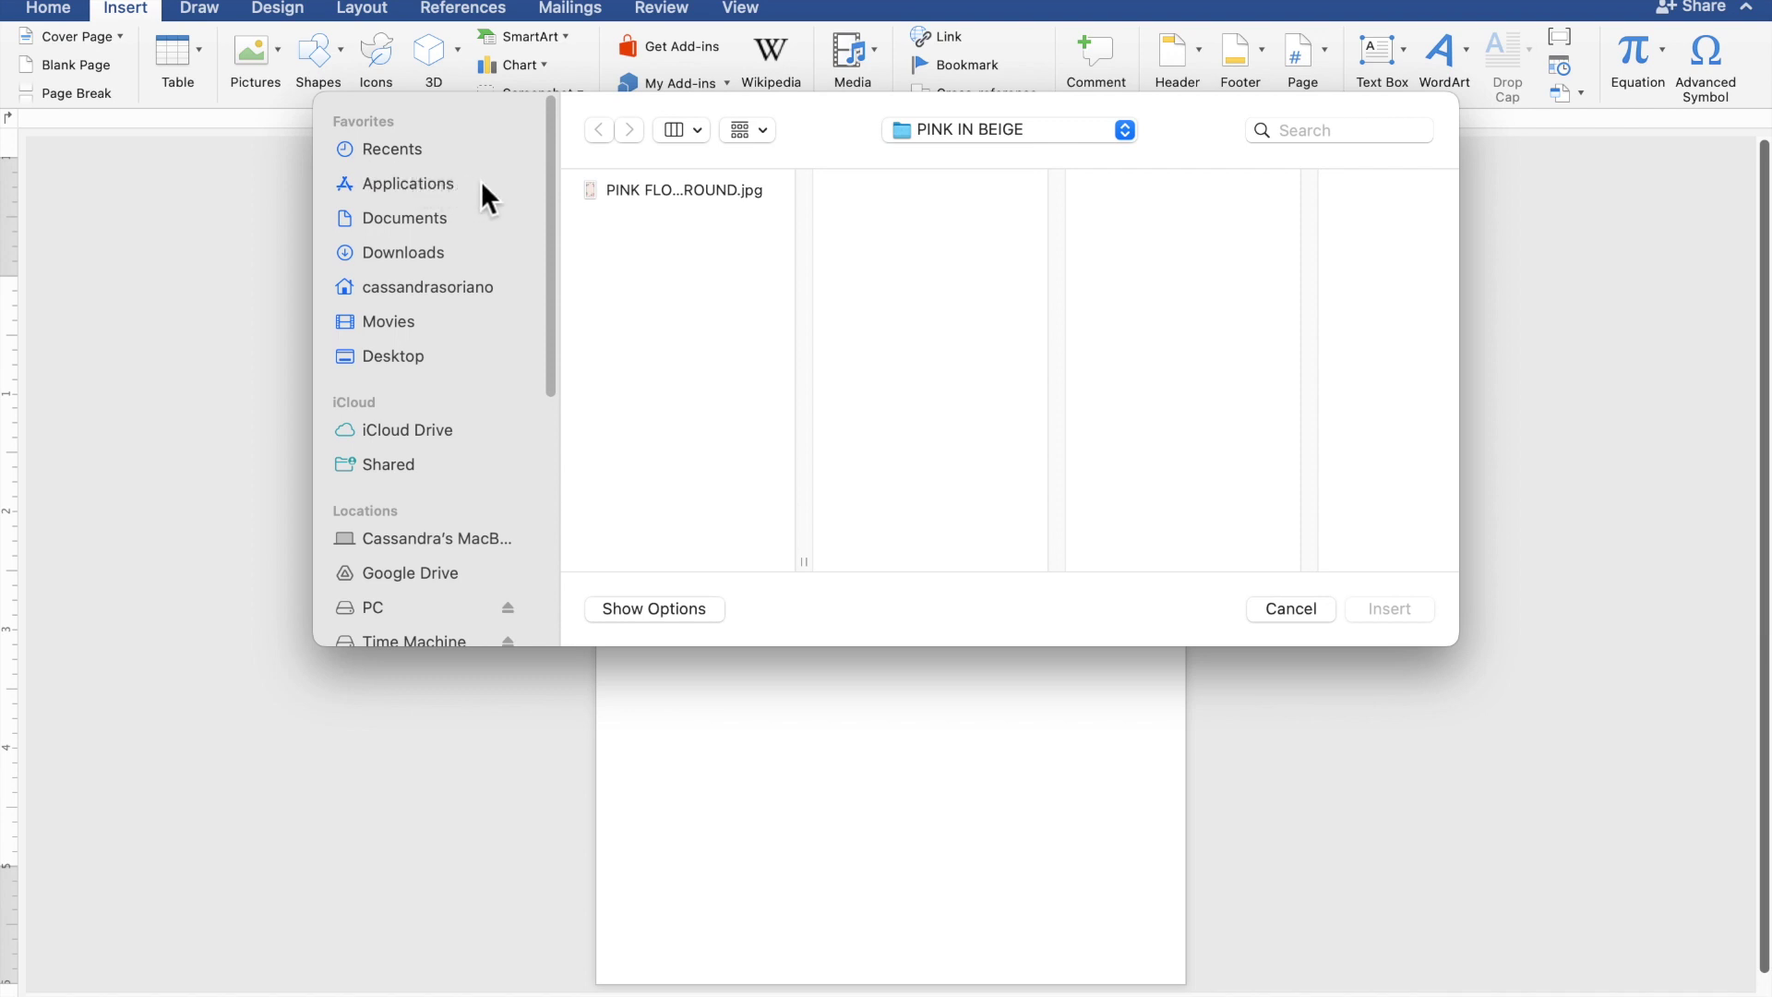
- Insert the PINK FLOWER IN BEIGE BACKGROUND.jpg rose-bordered image onto the blank page
click(617, 190)
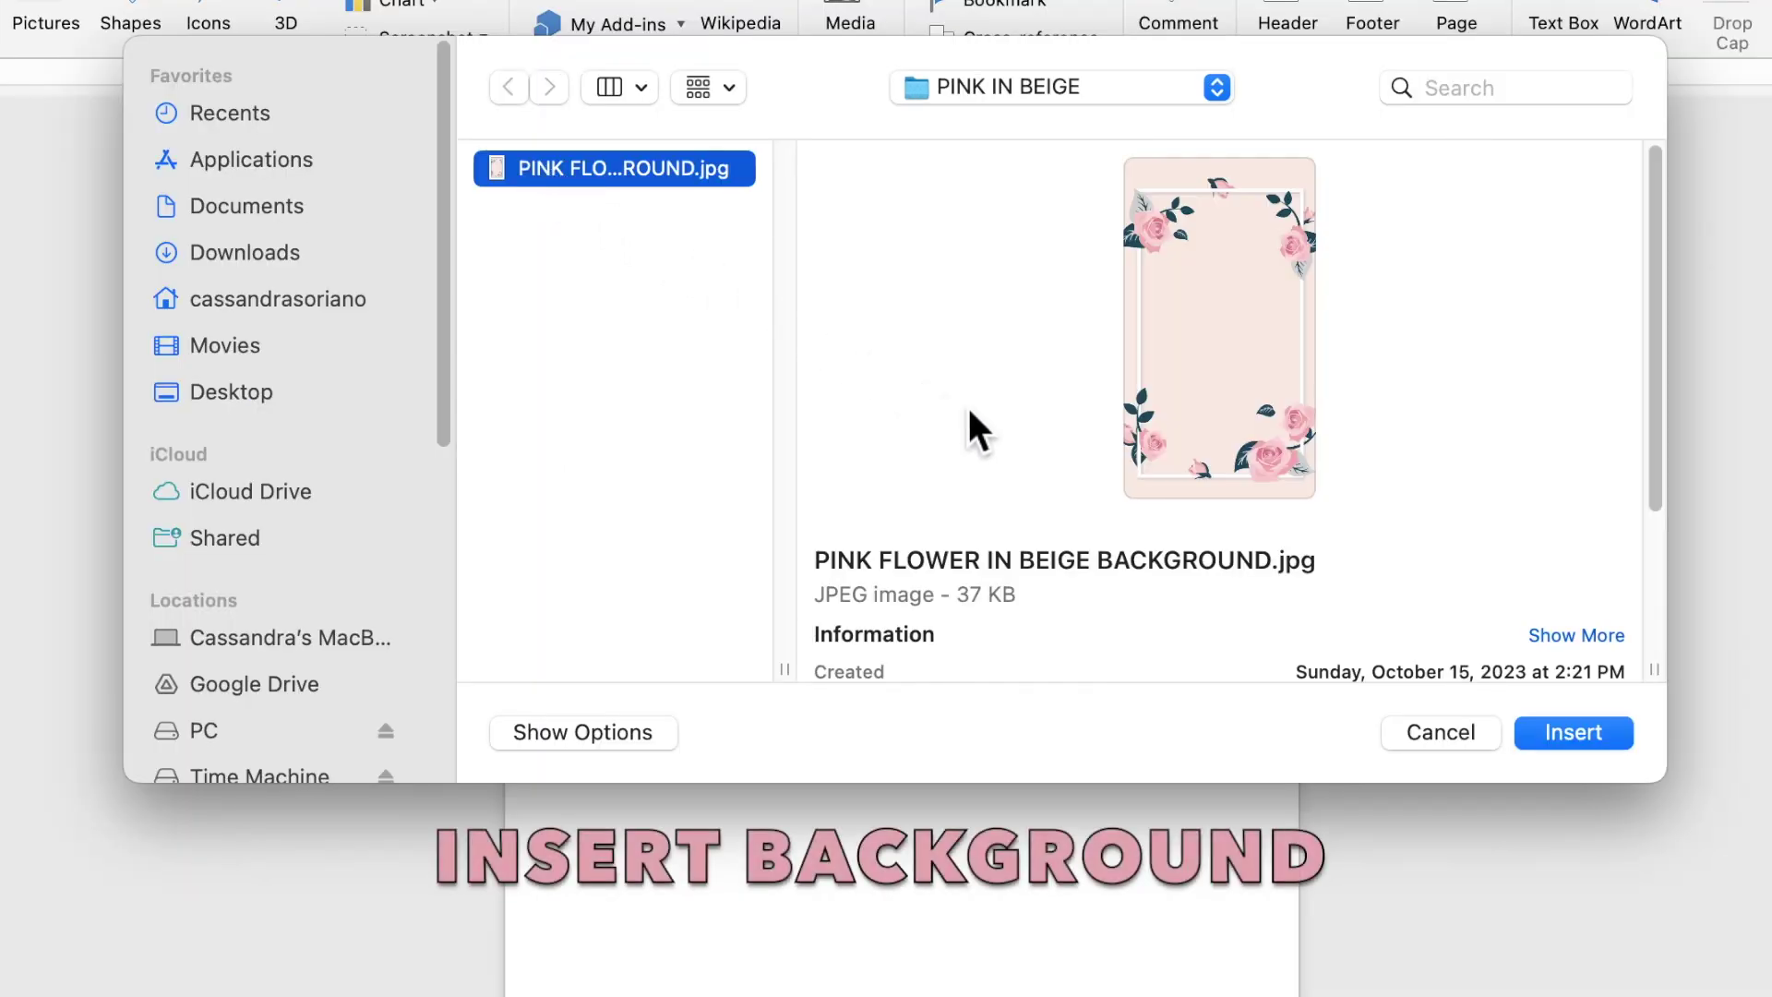
click(1565, 734)
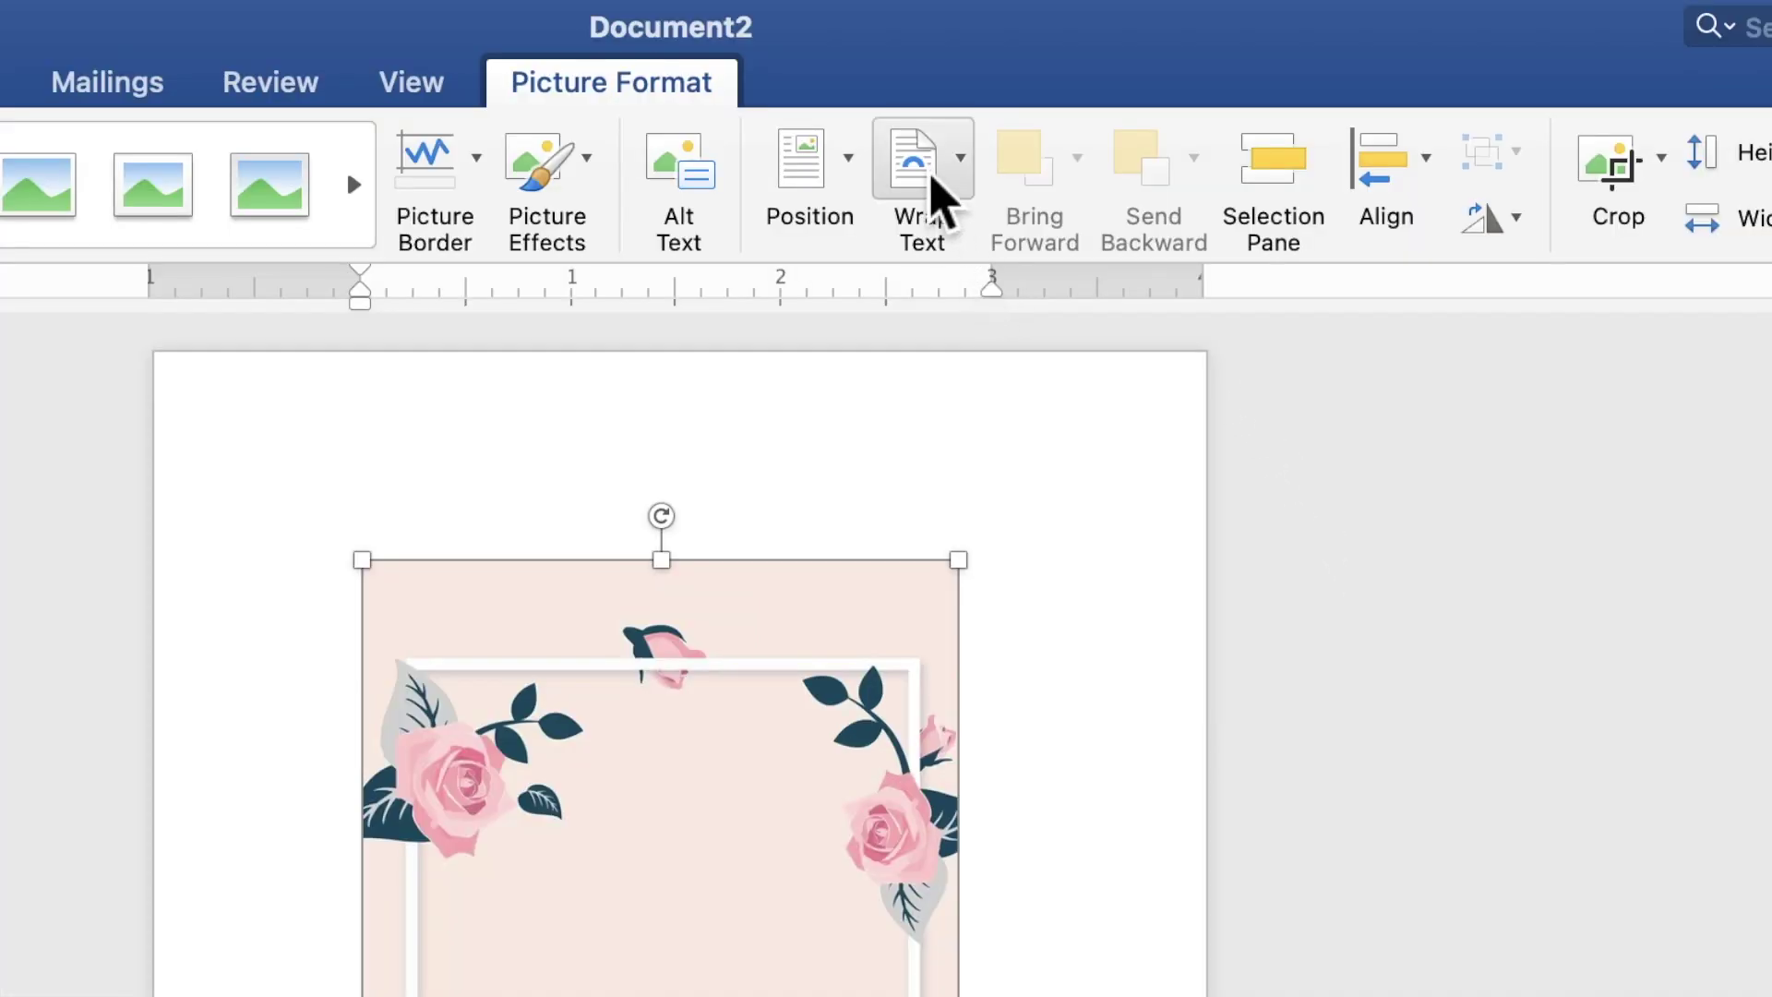
click(1030, 61)
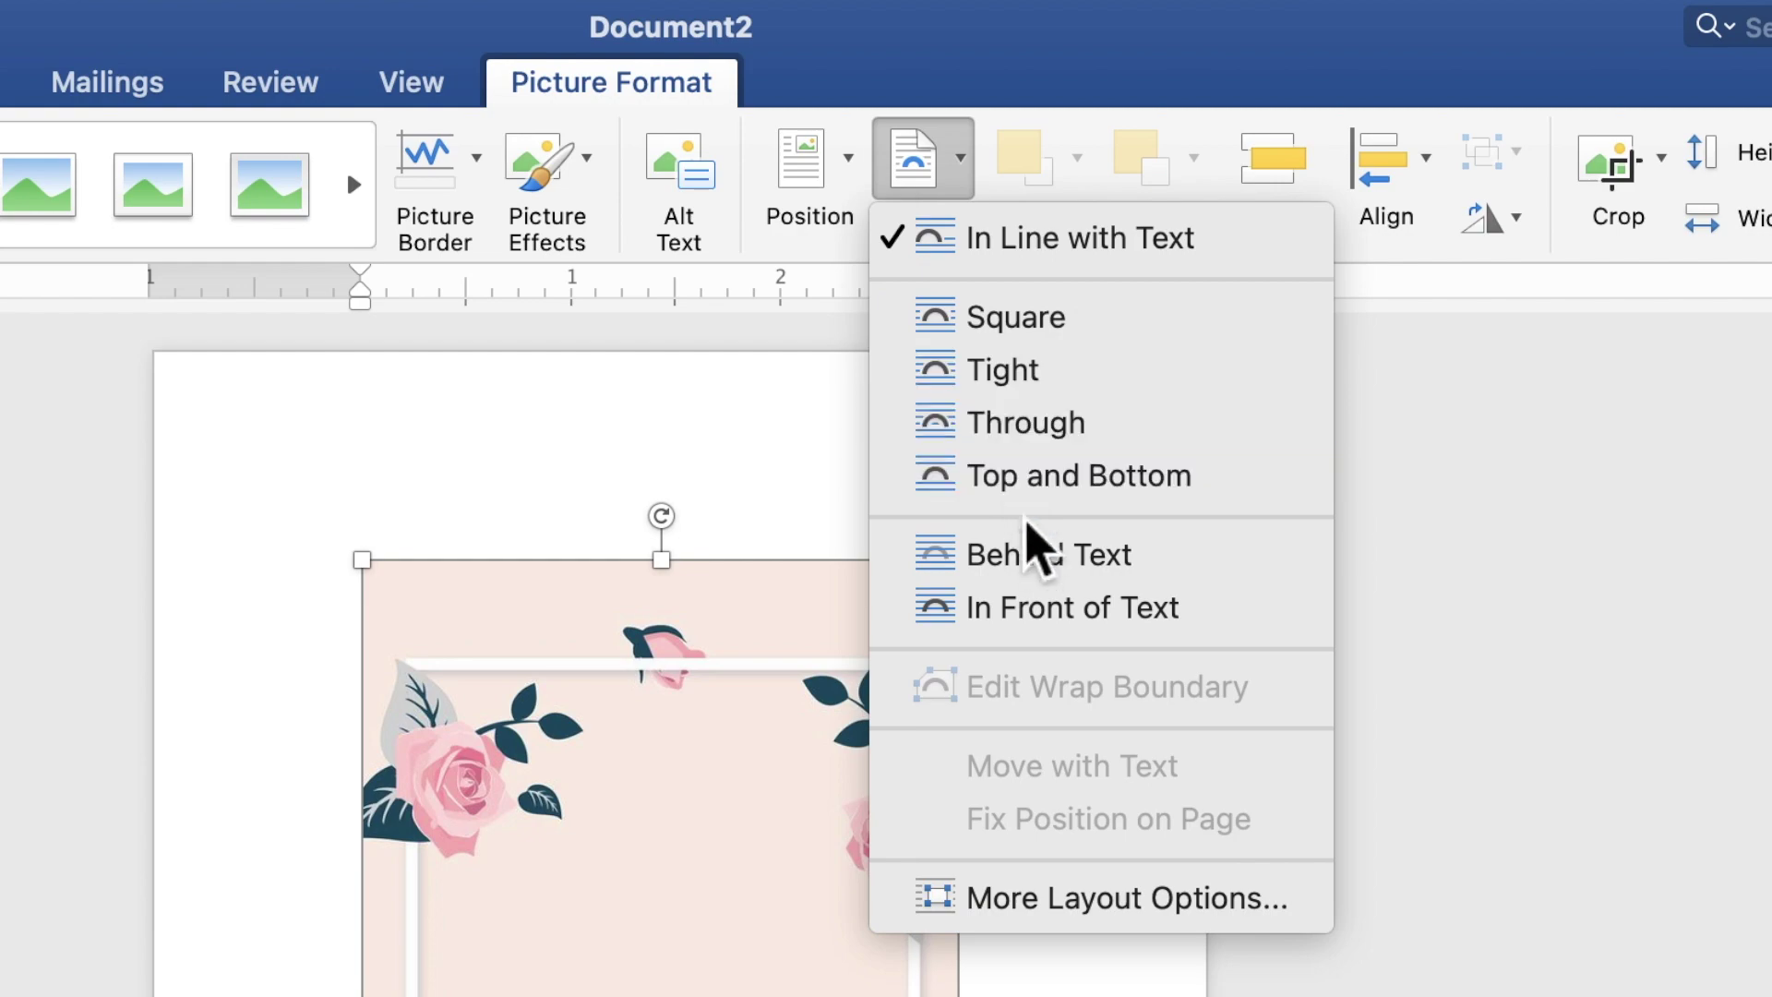
- Set the rose picture Behind Text and enlarge it to 8.94" by 5.03" to fill the page
click(1034, 558)
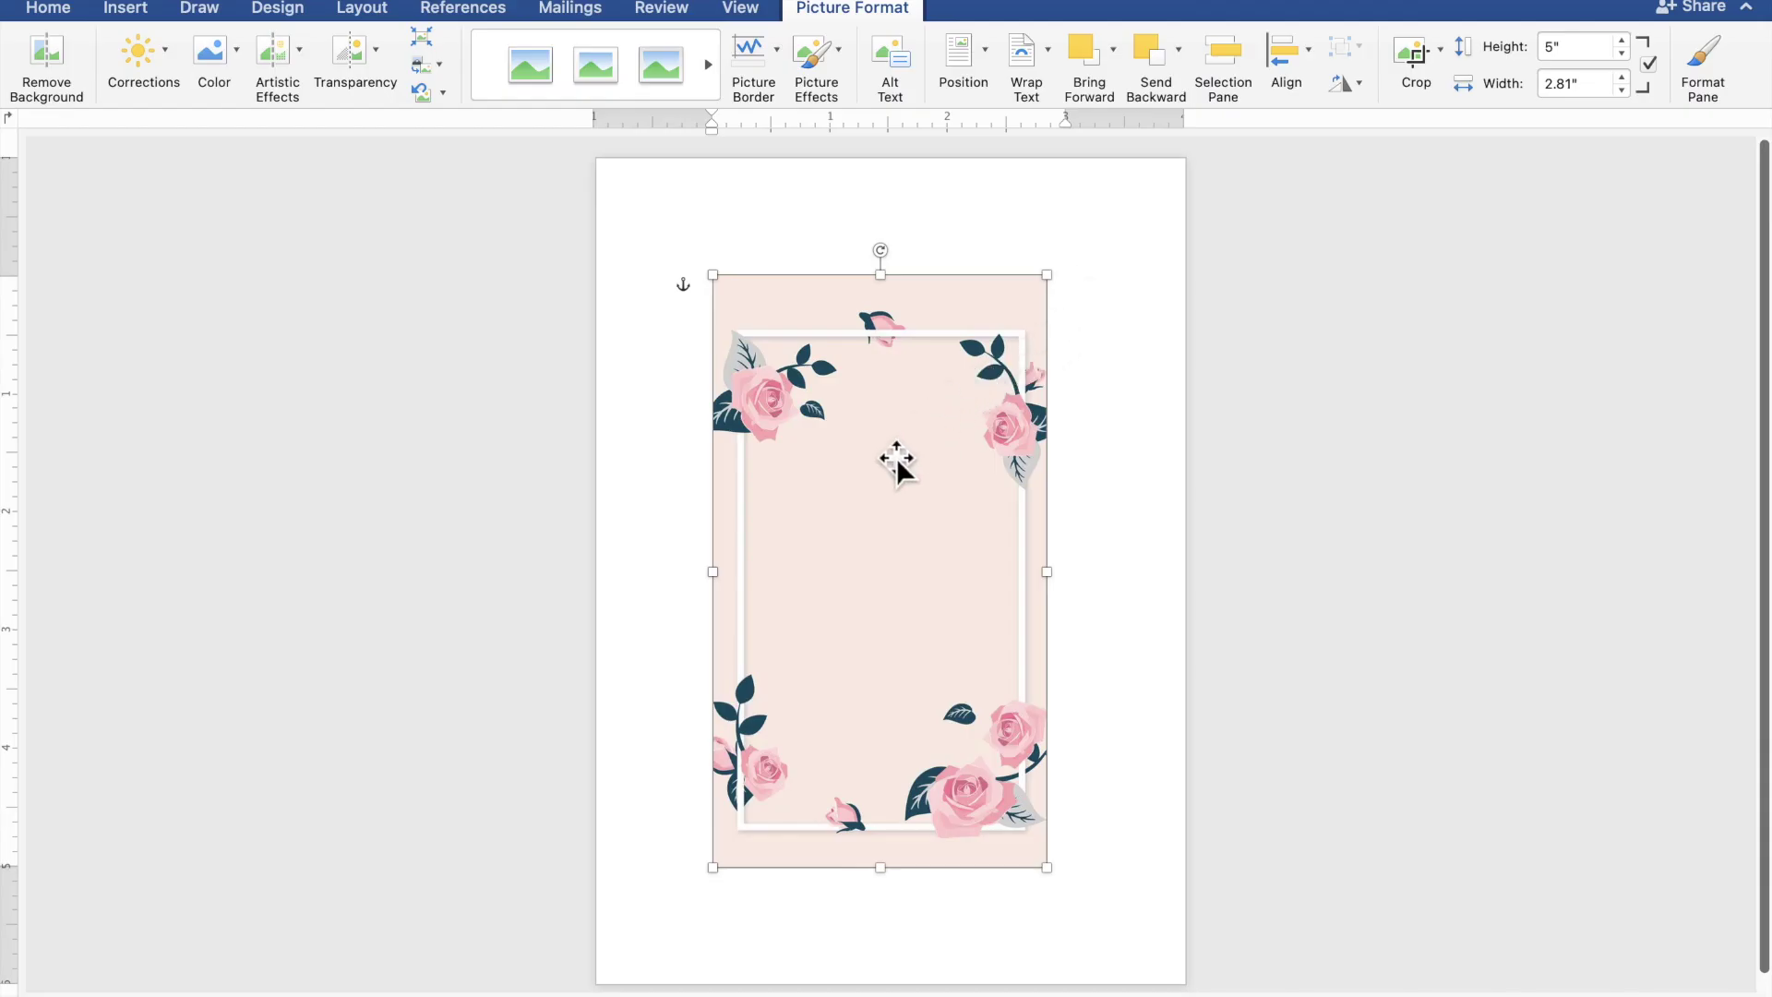
drag(898, 462, 777, 333)
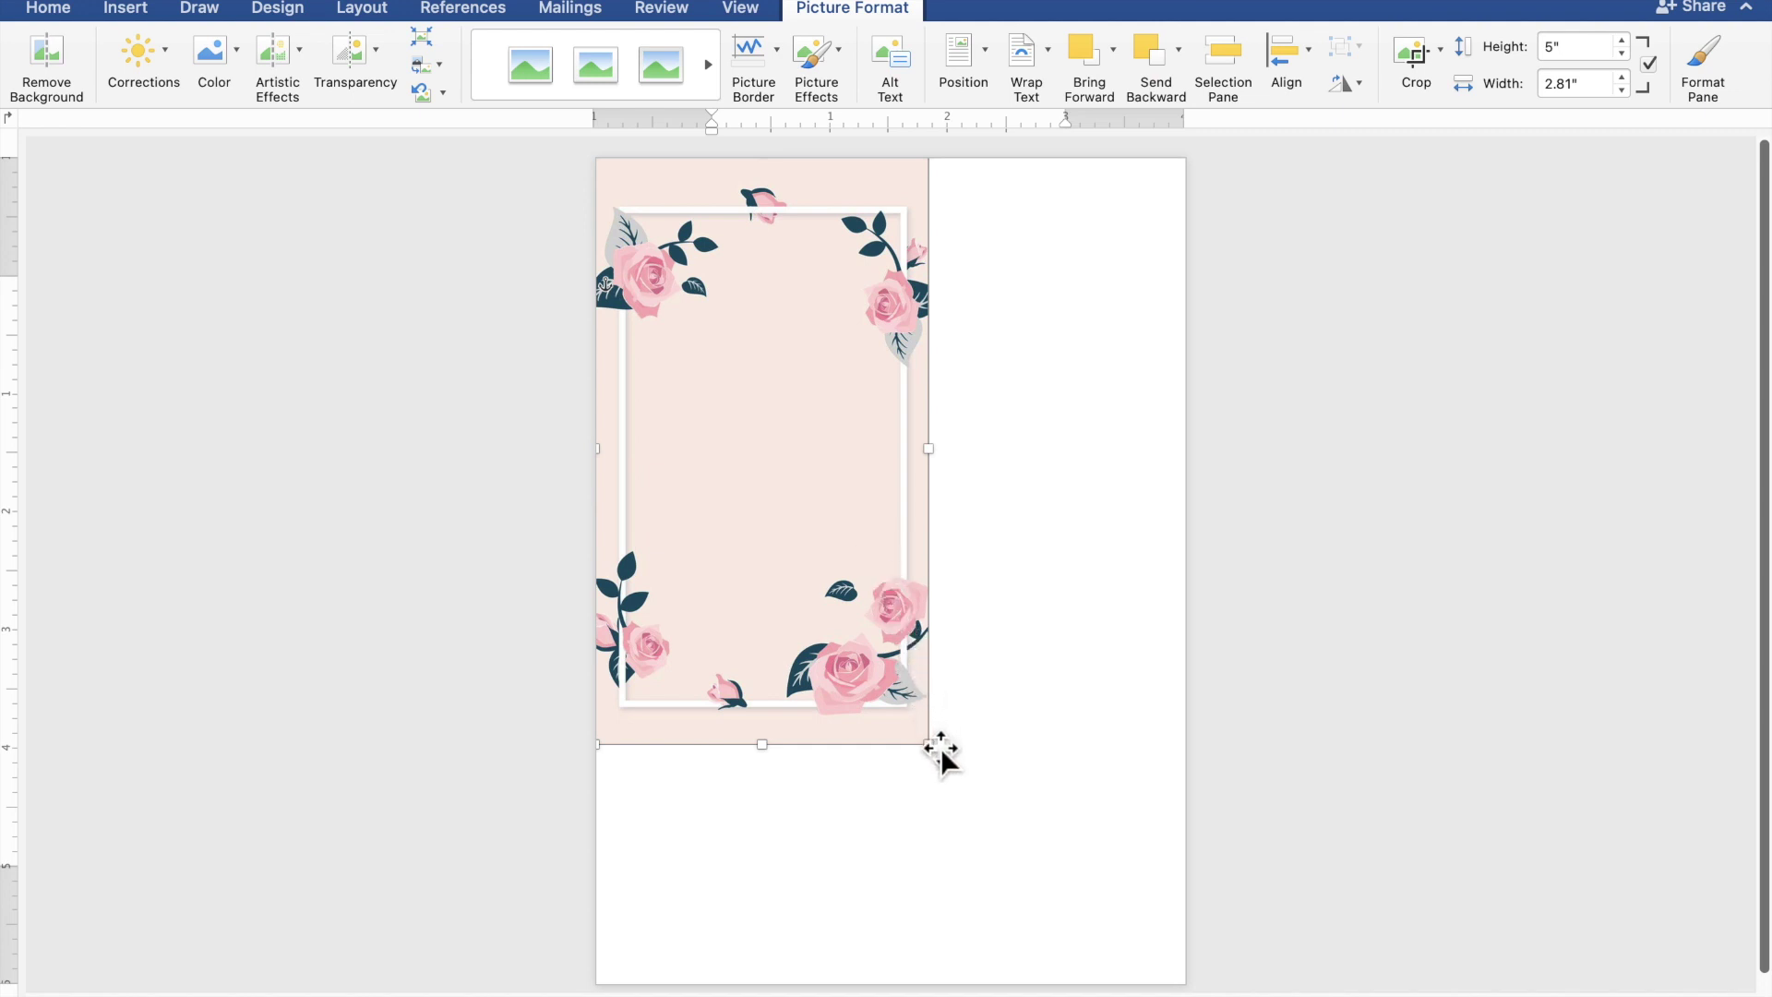
drag(941, 756, 1191, 988)
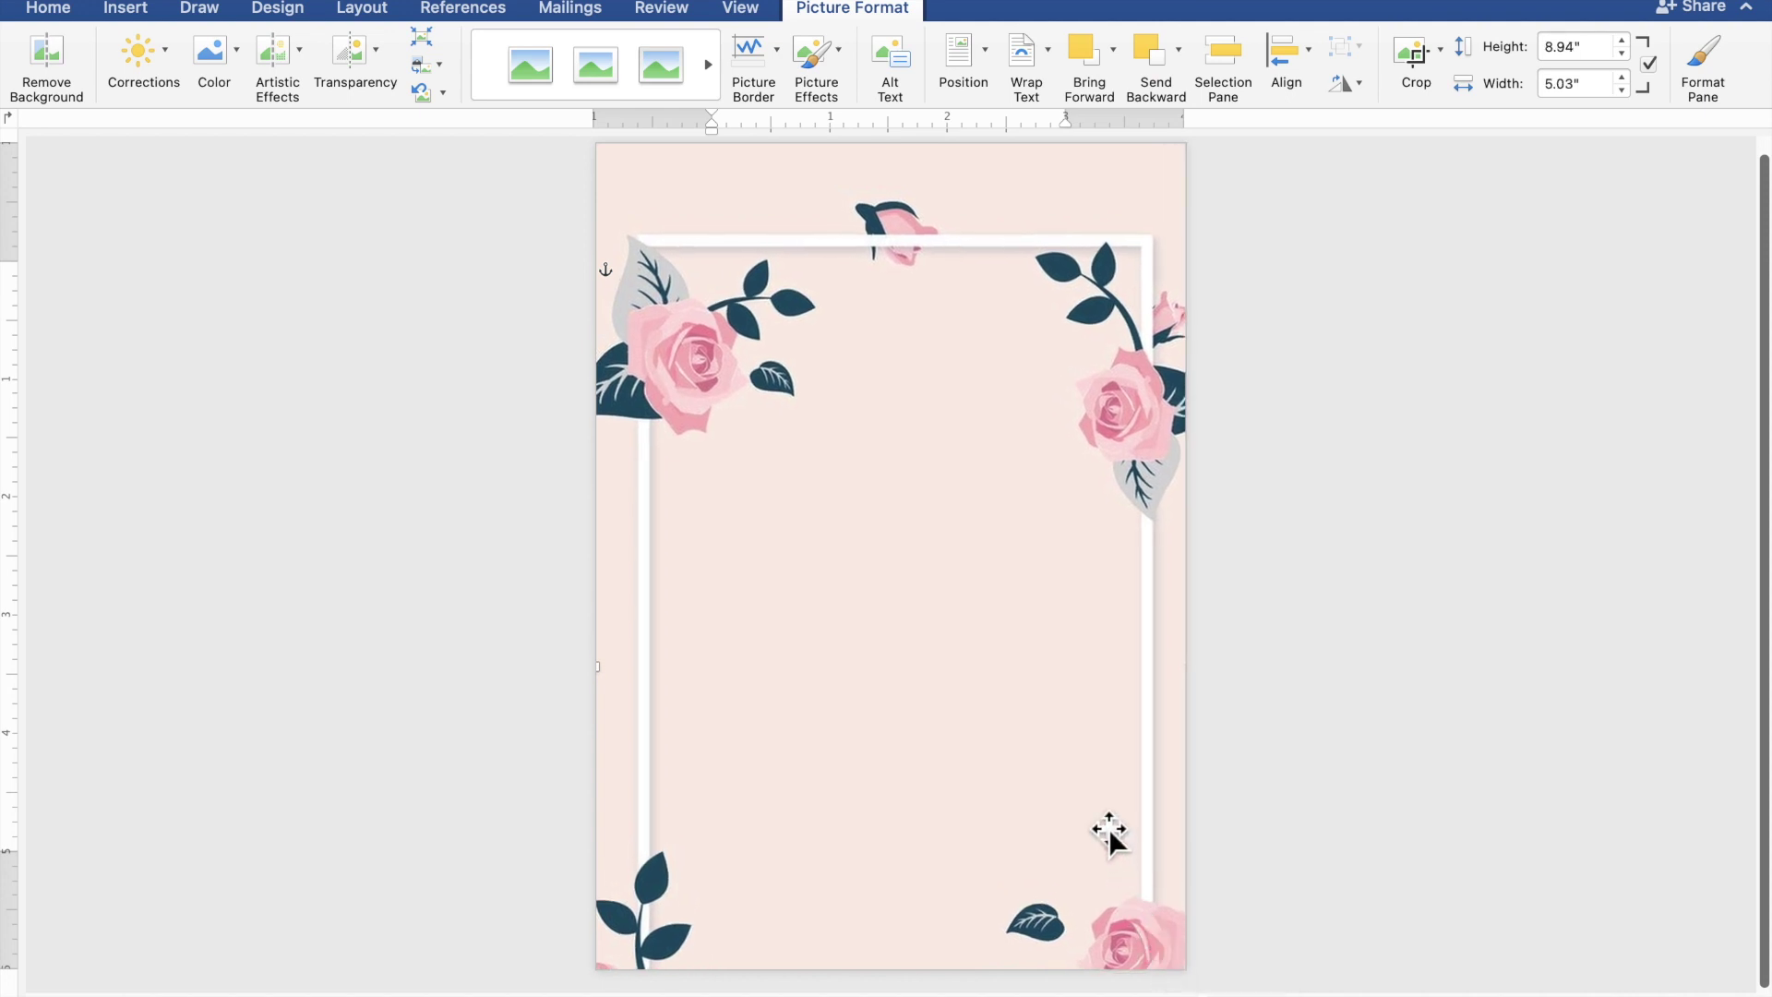
drag(1105, 828, 1100, 714)
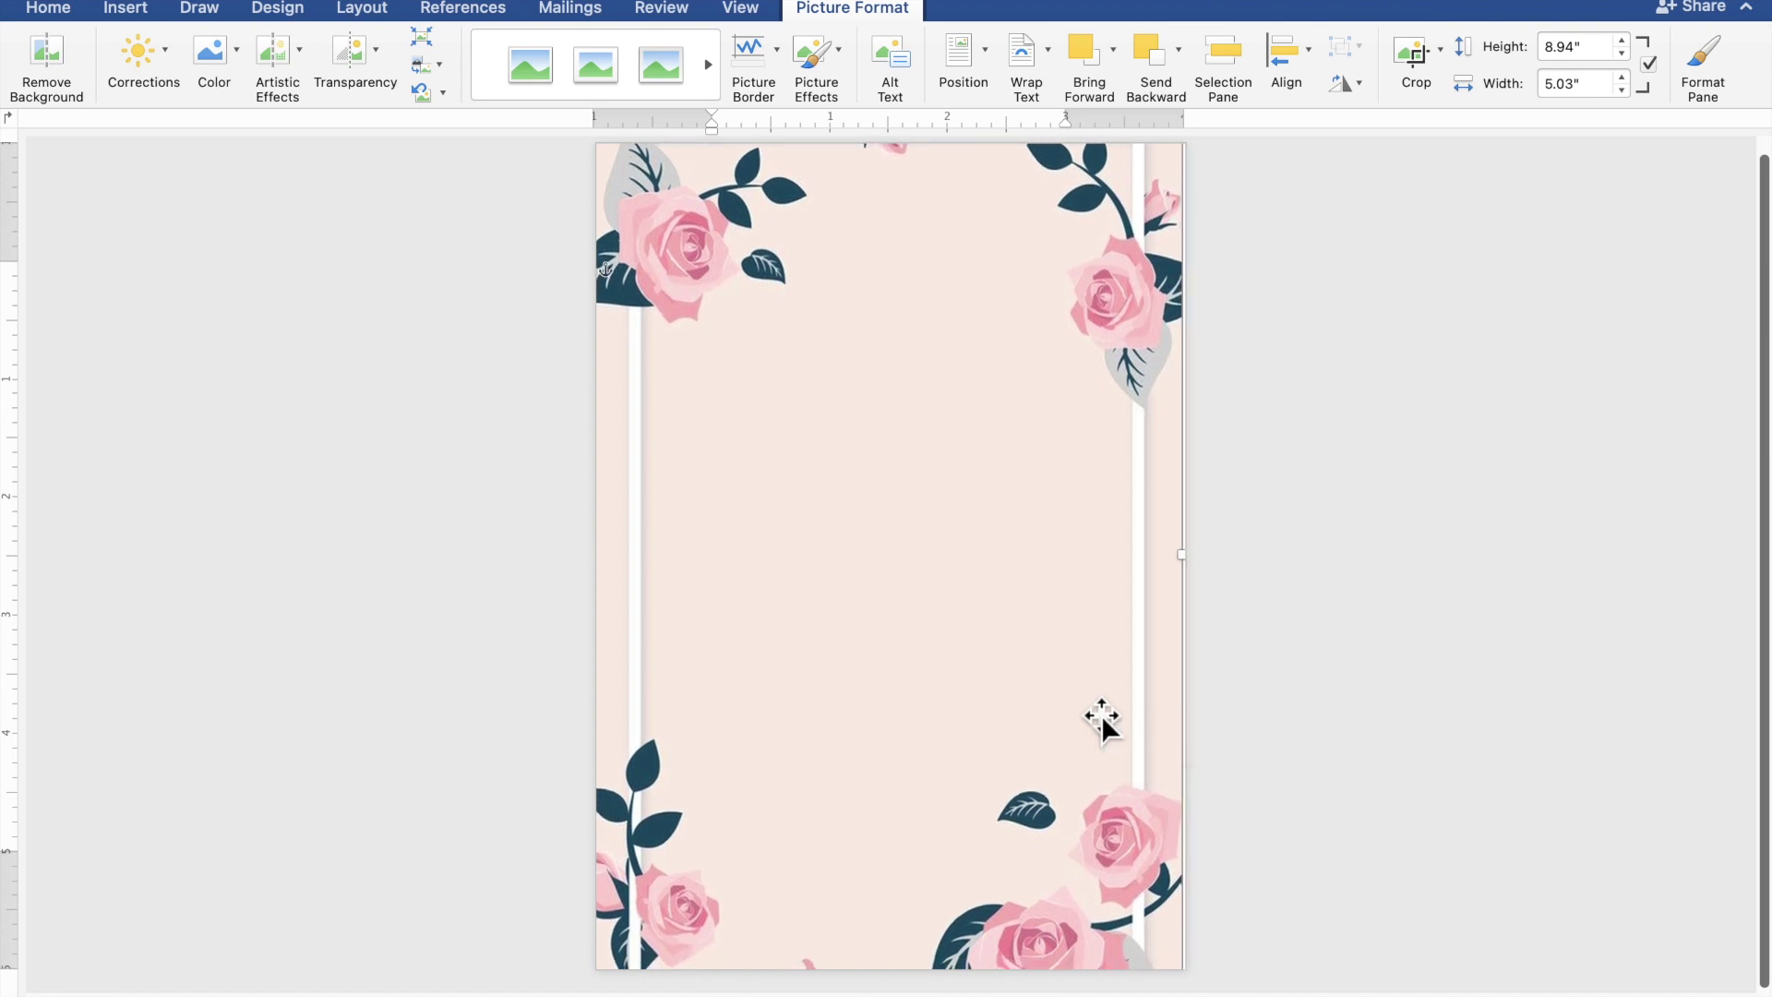
key(Right)
key(Right)
key(Right)
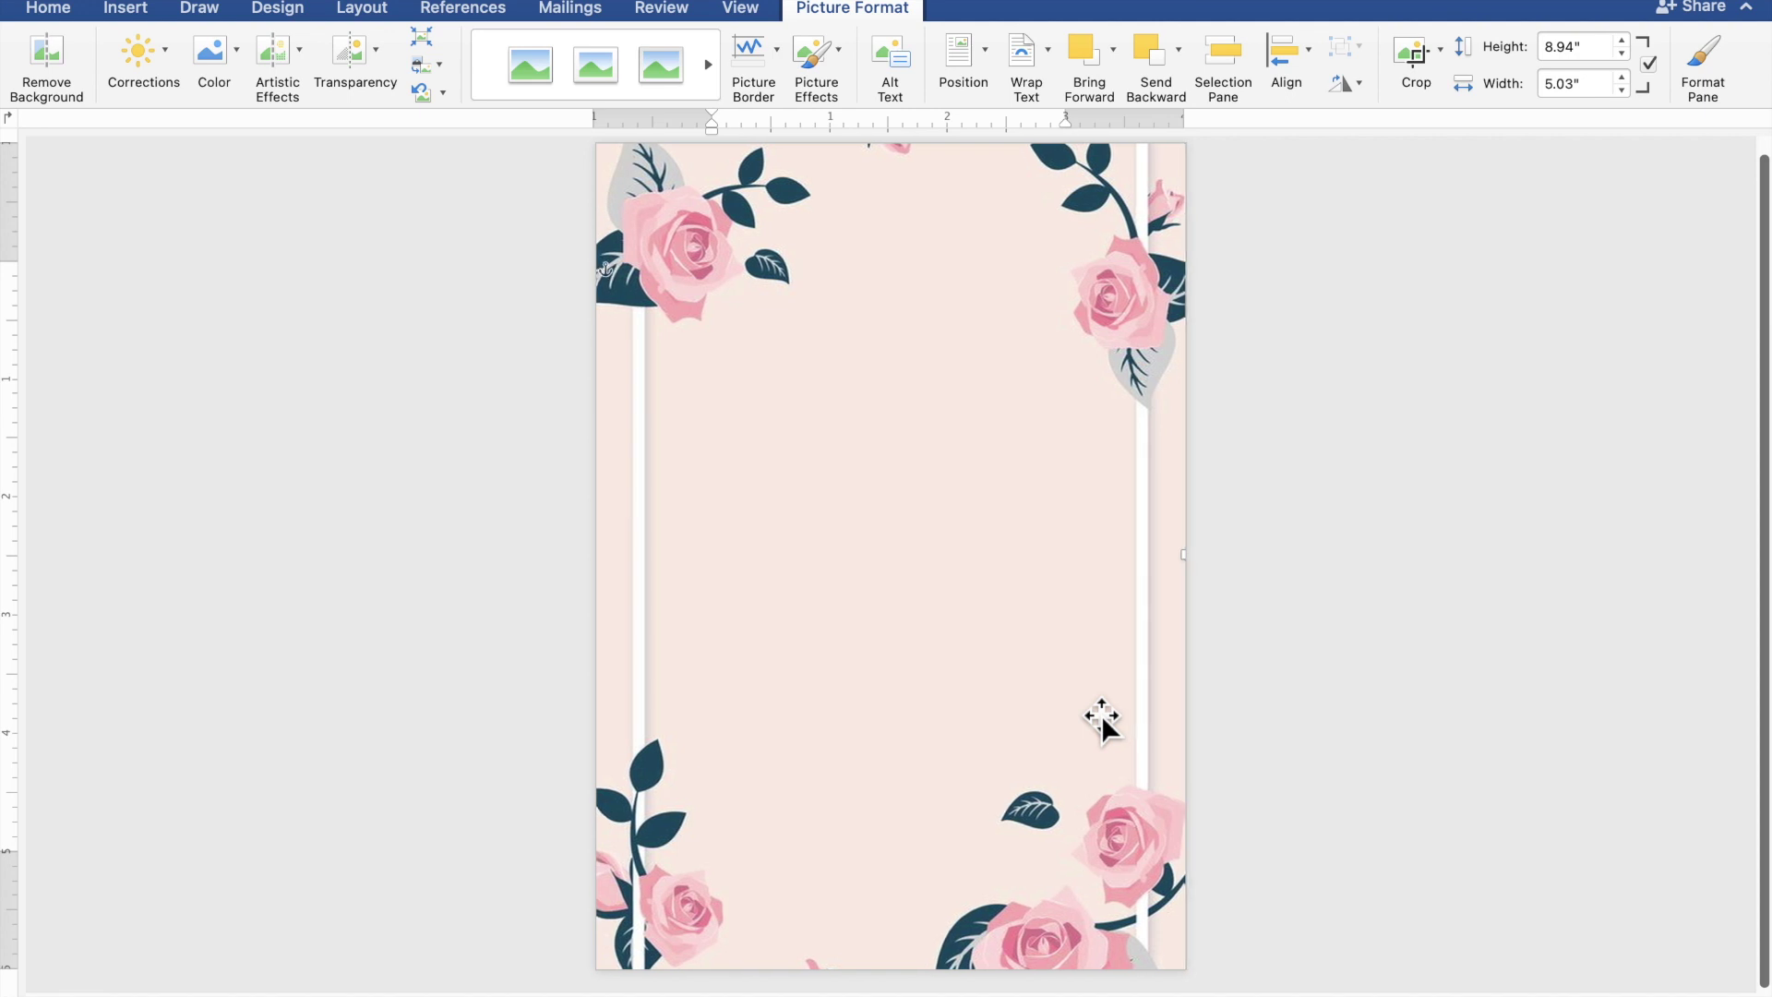
key(Up)
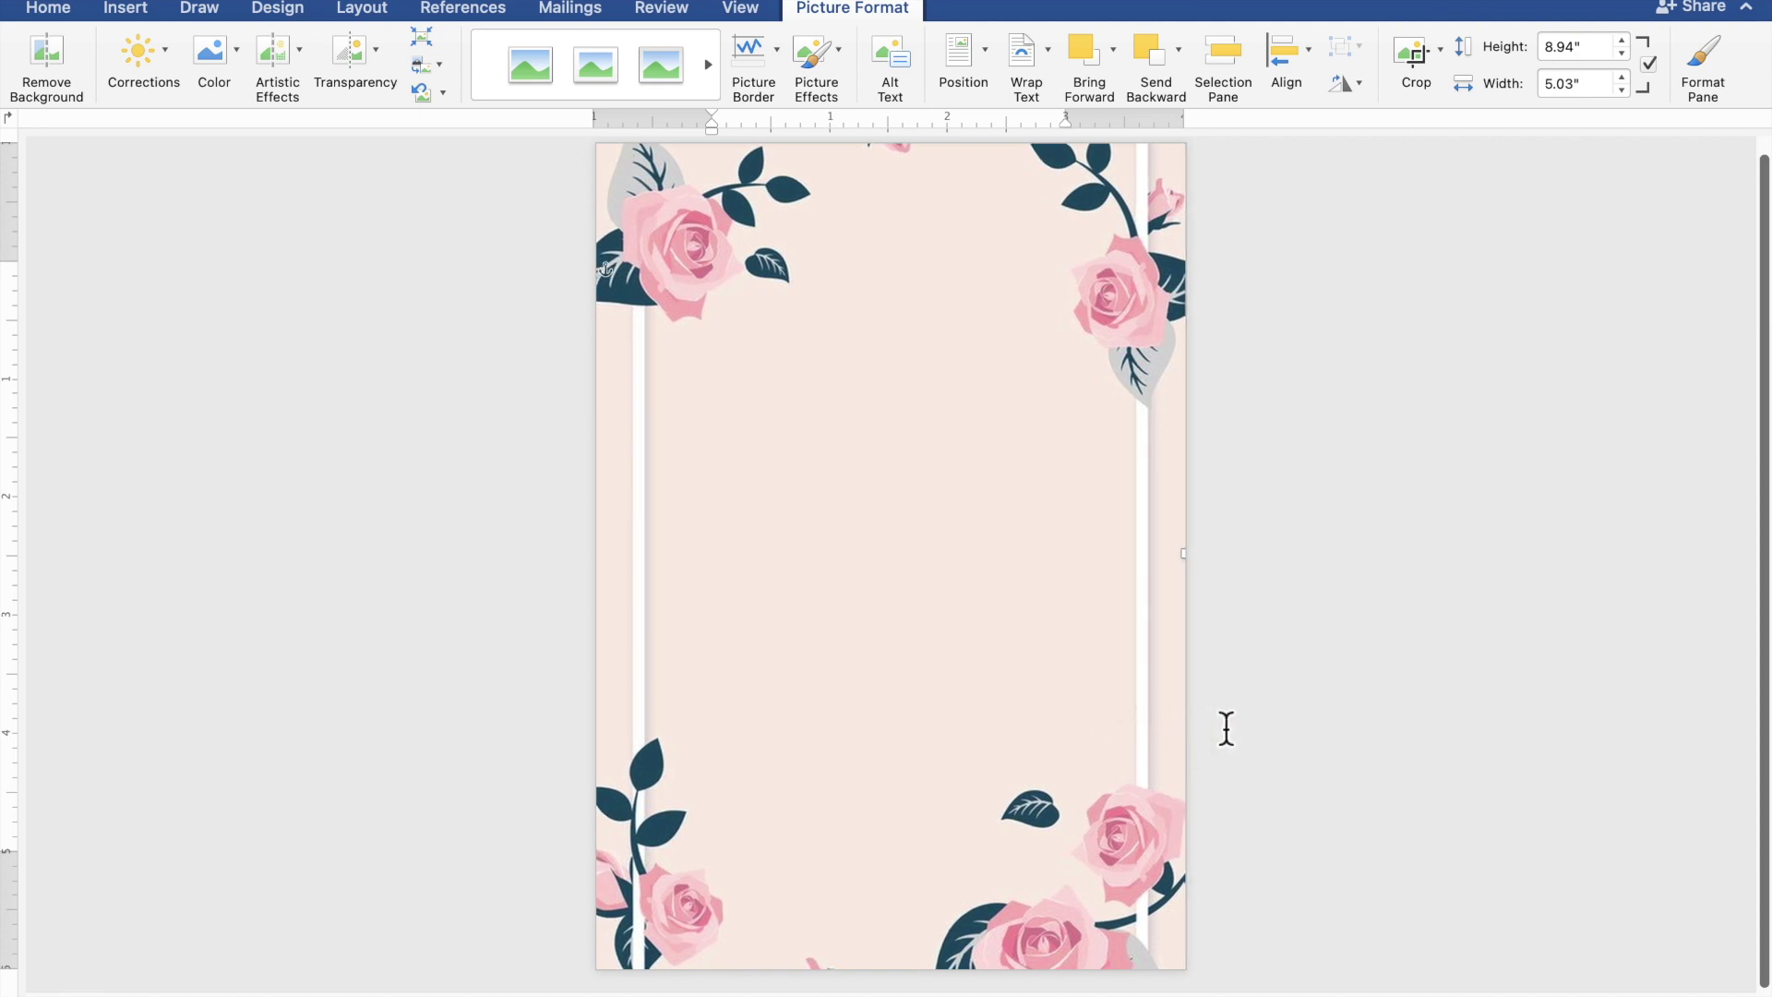
- Deselect the background picture and pick the Rectangle from Insert > Shapes
click(1463, 712)
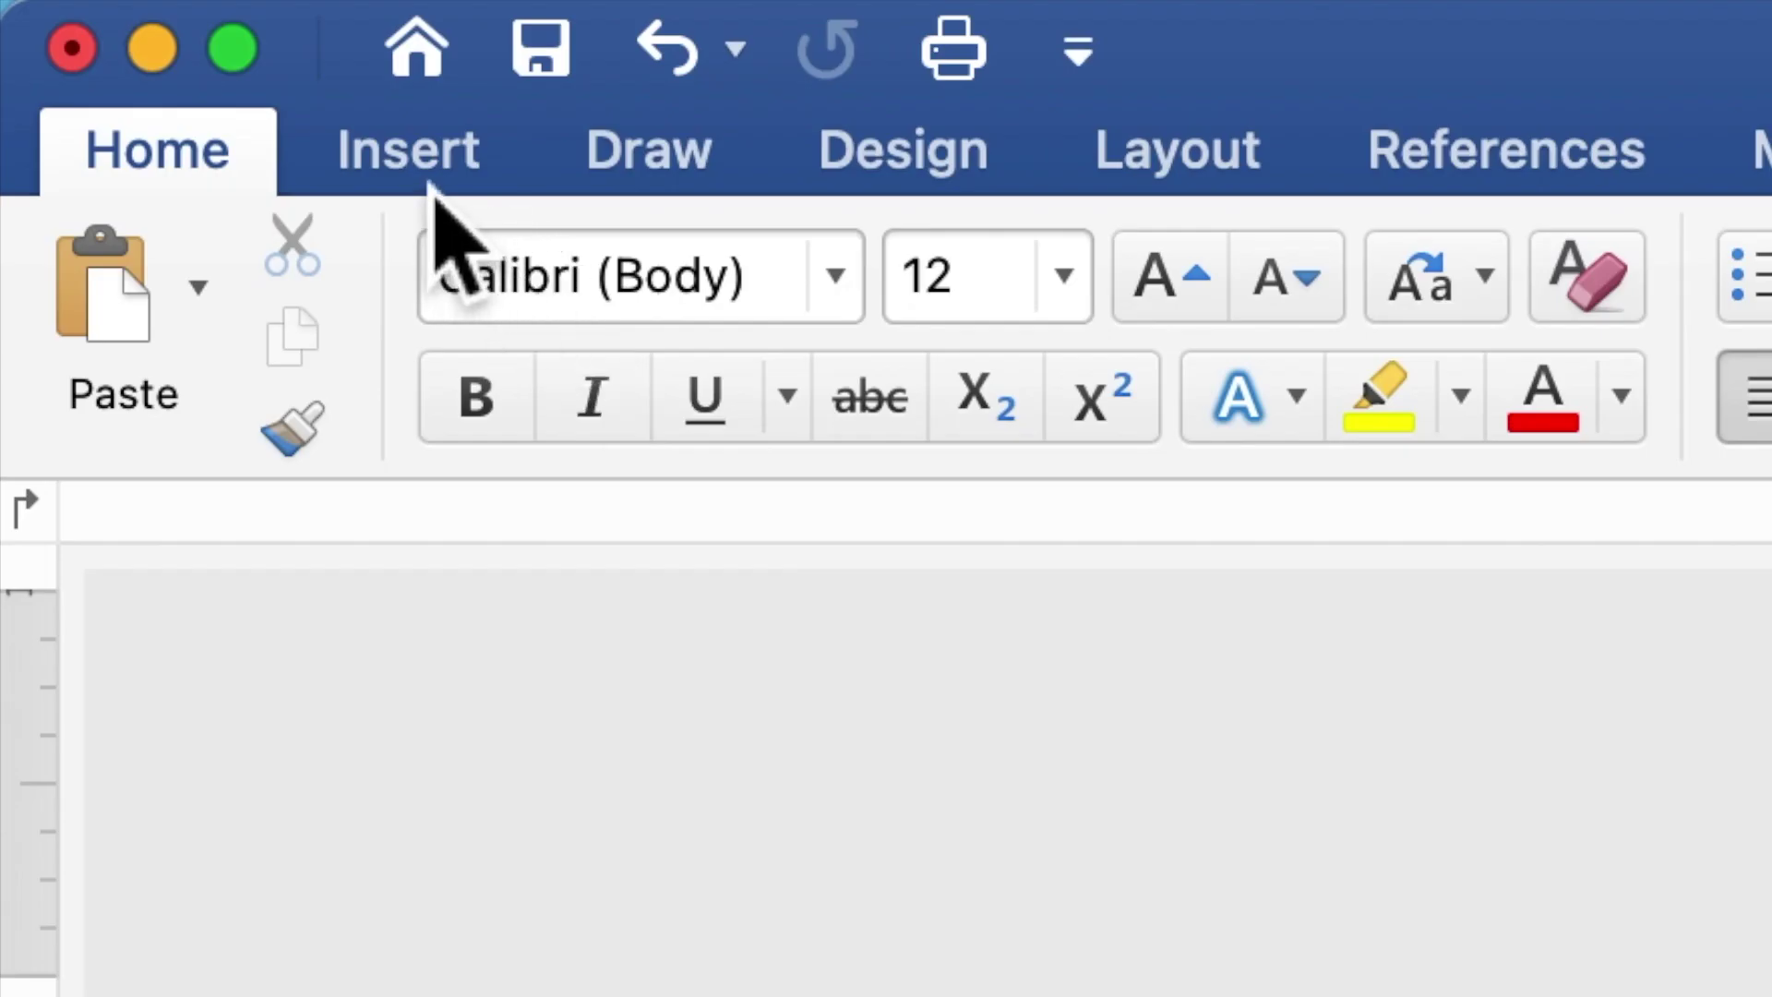
click(432, 166)
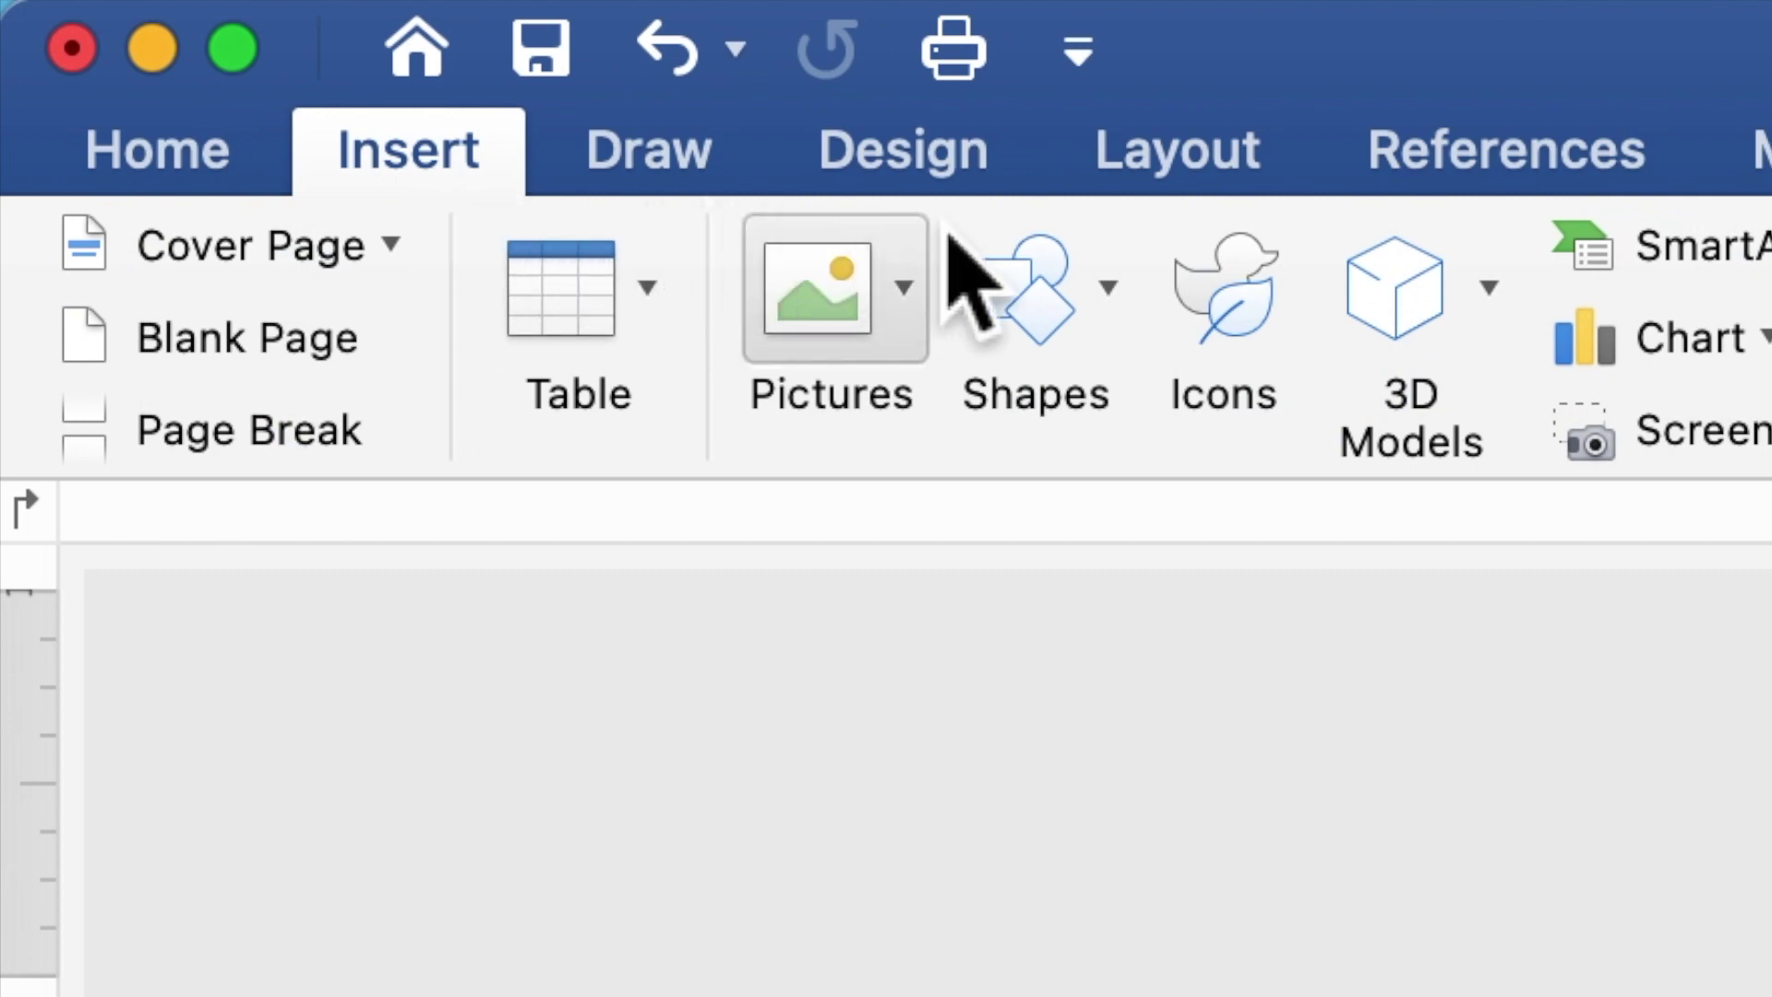
click(1061, 318)
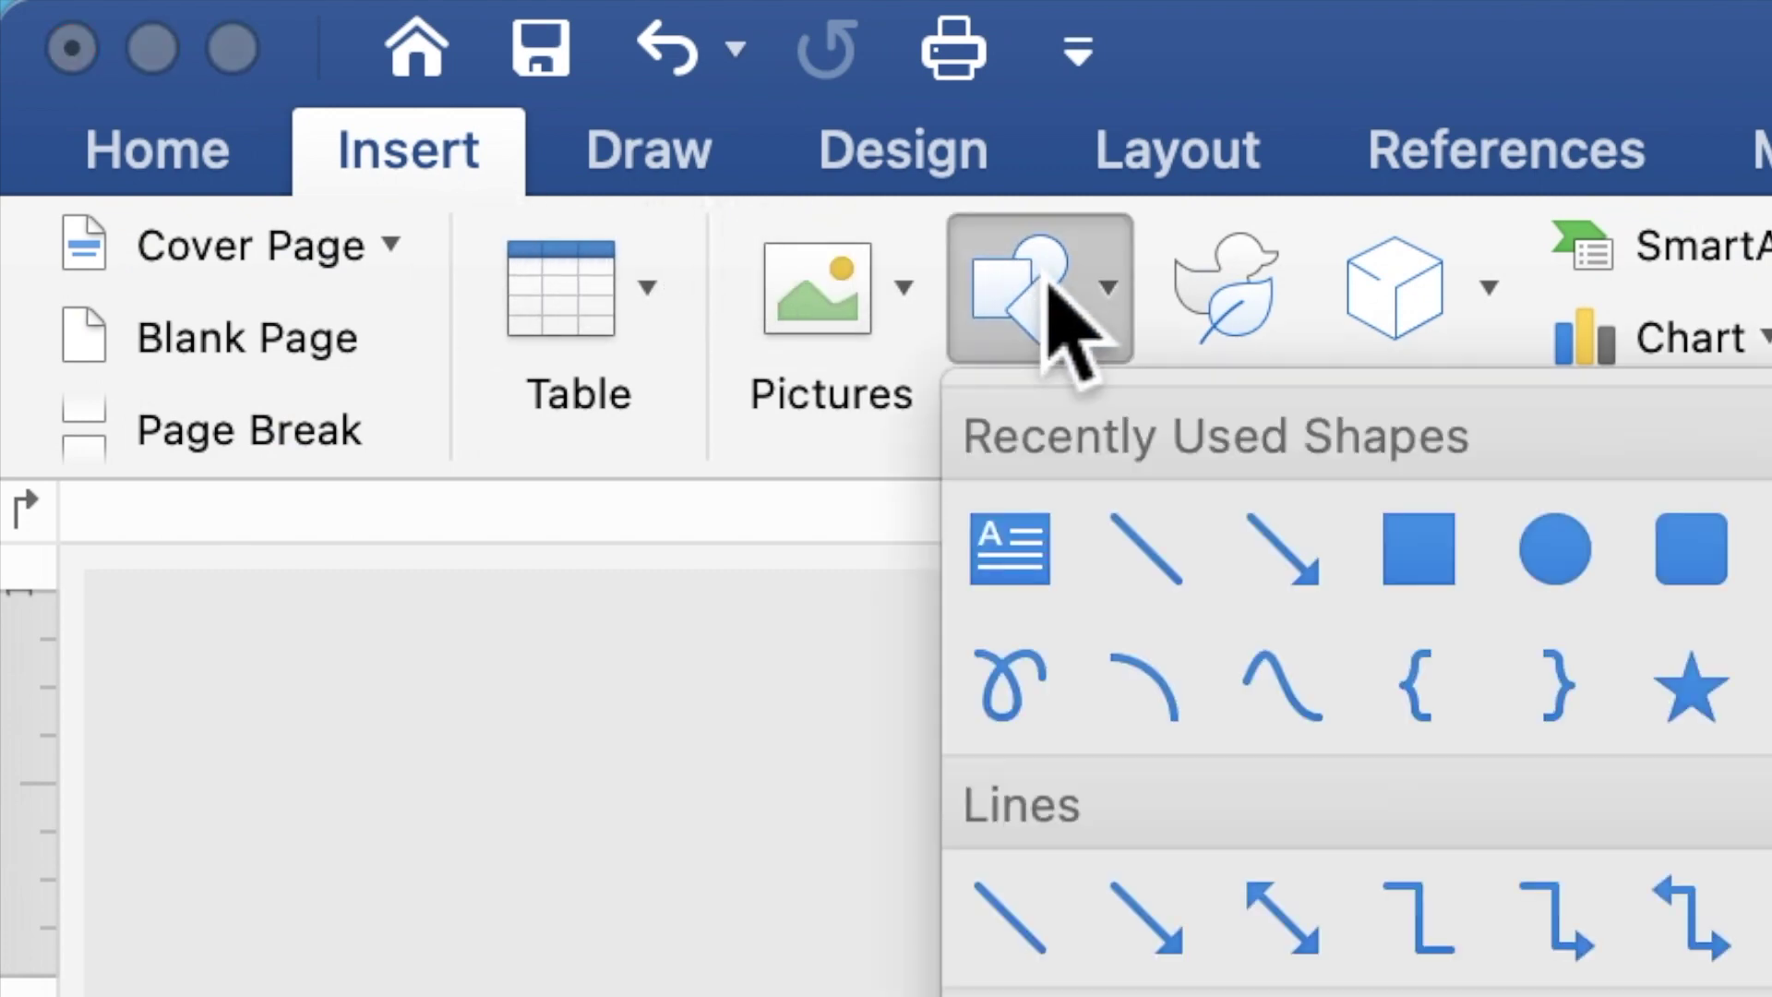
click(1434, 547)
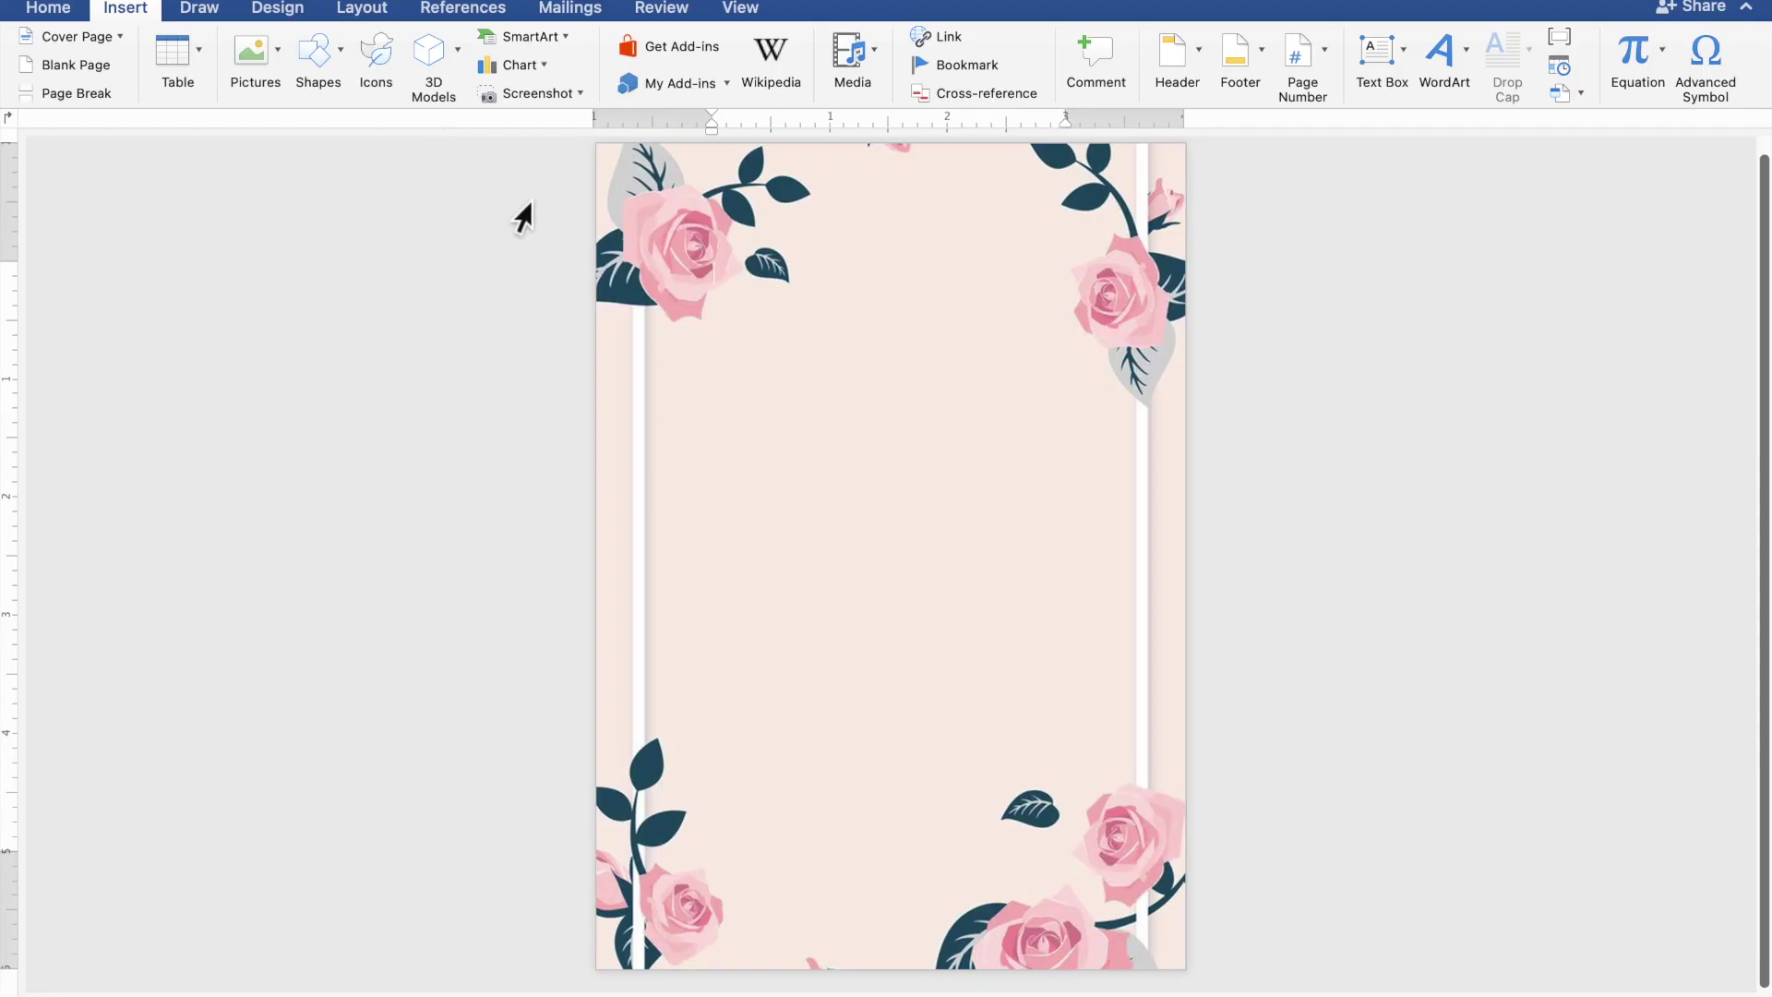
- Draw a 5.24" by 4.46" rectangle over the rose frame's centre and choose Add Text
mouse_move(628, 274)
mouse_down()
mouse_move(716, 463)
mouse_move(817, 869)
mouse_move(1168, 908)
mouse_up()
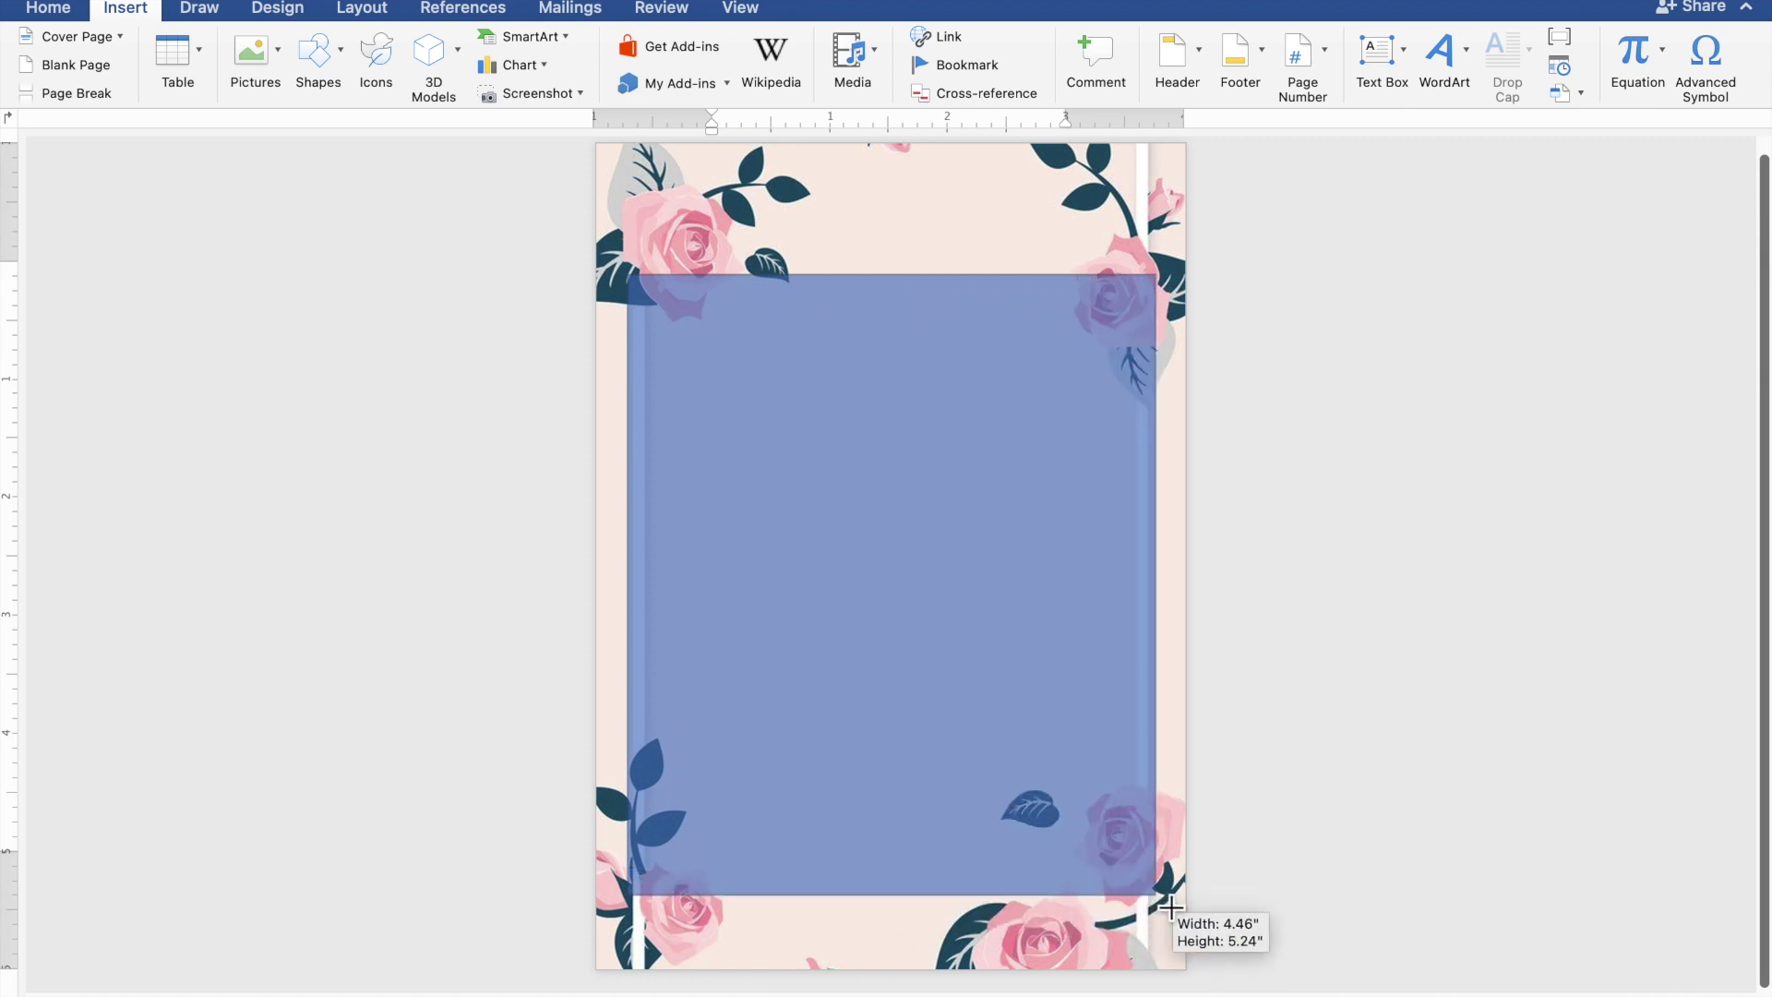
drag(1171, 908, 1168, 904)
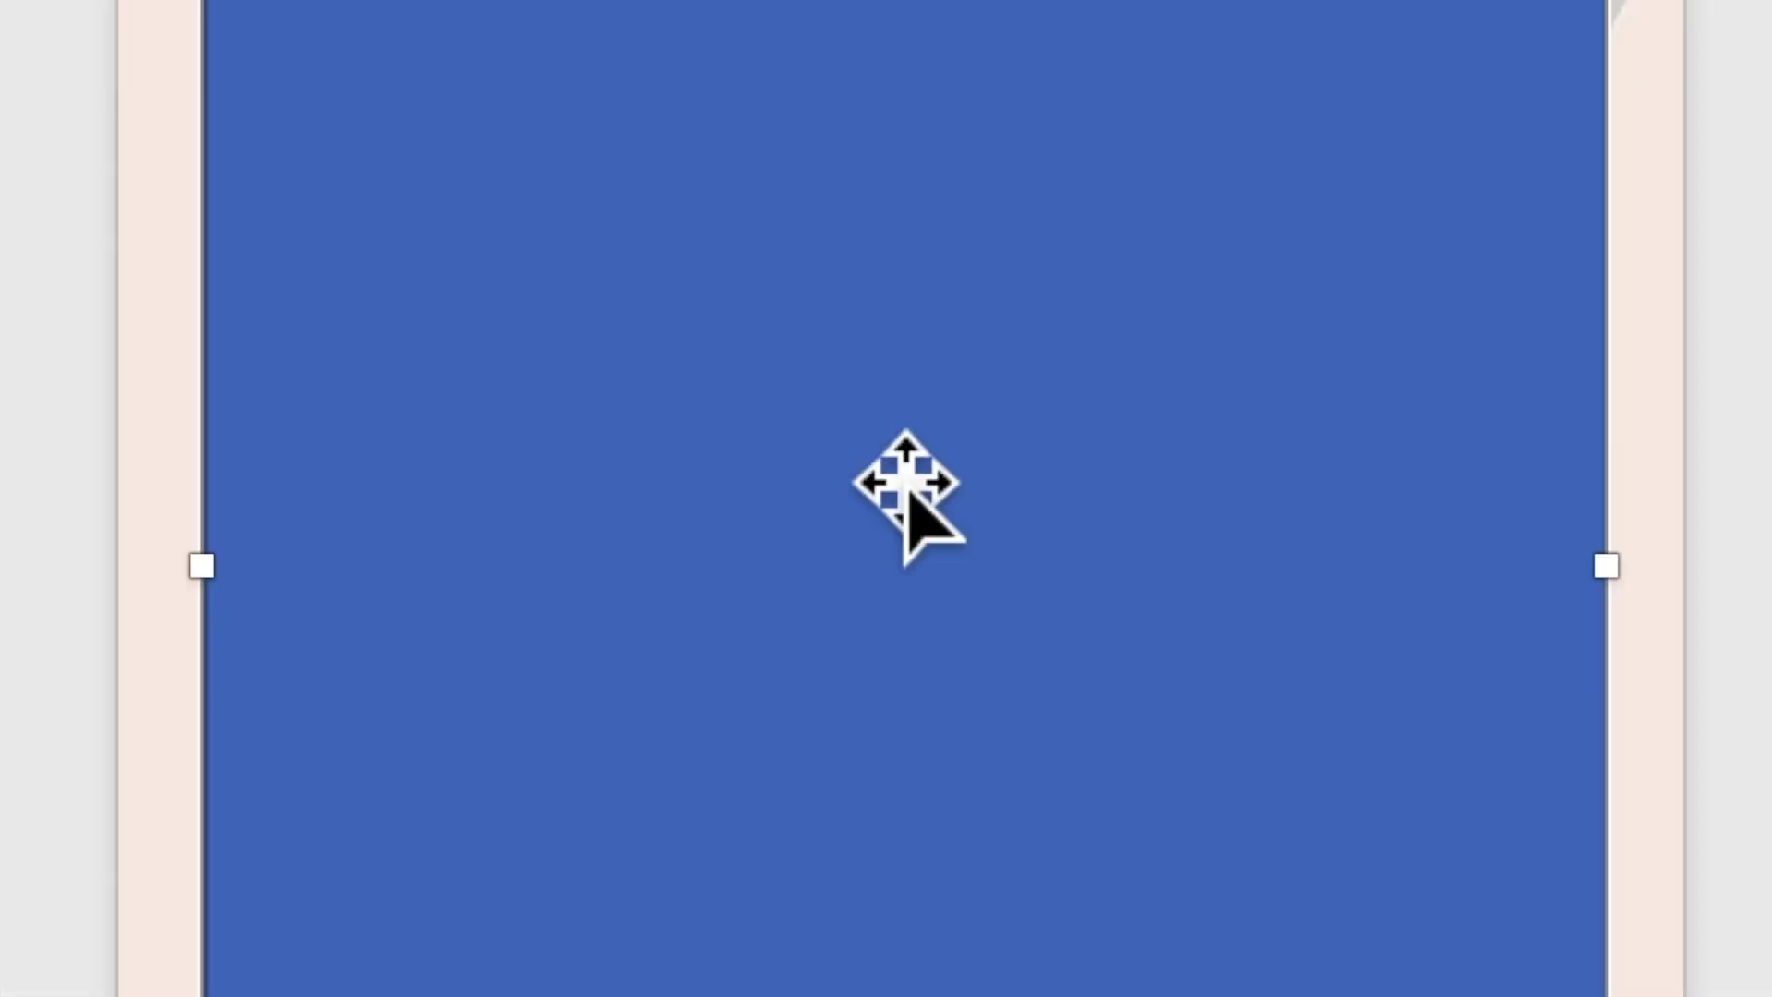
right_click(878, 454)
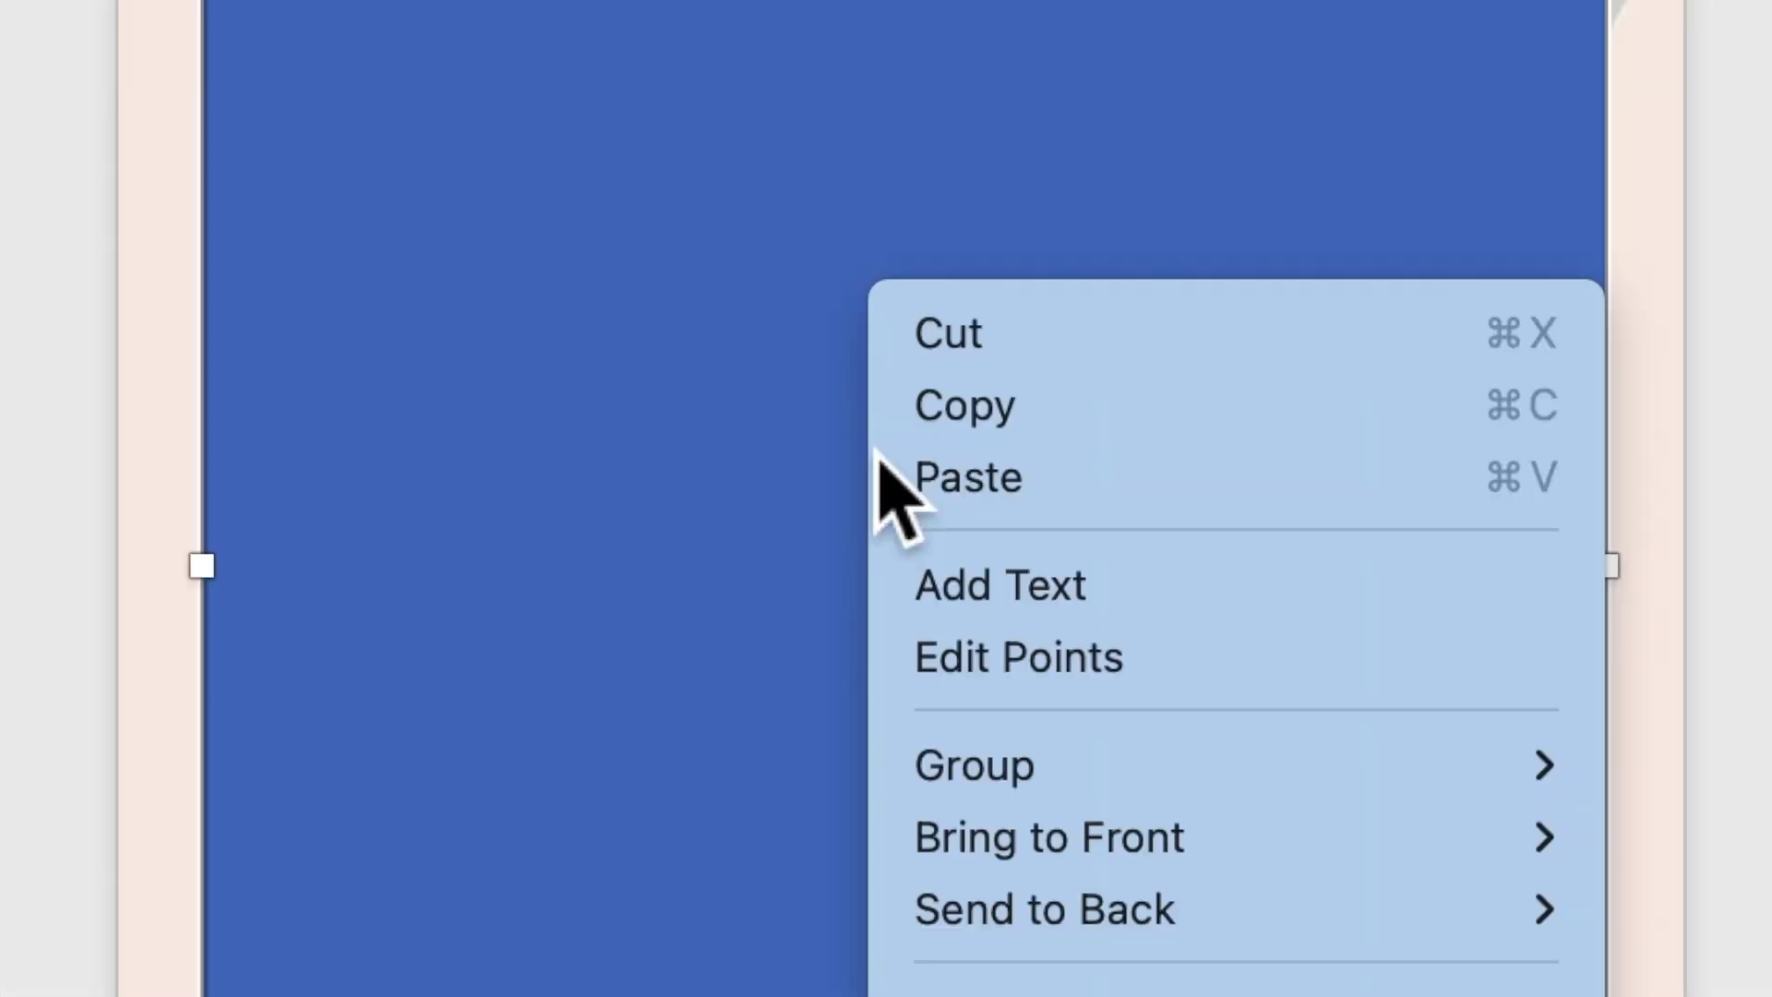
click(947, 588)
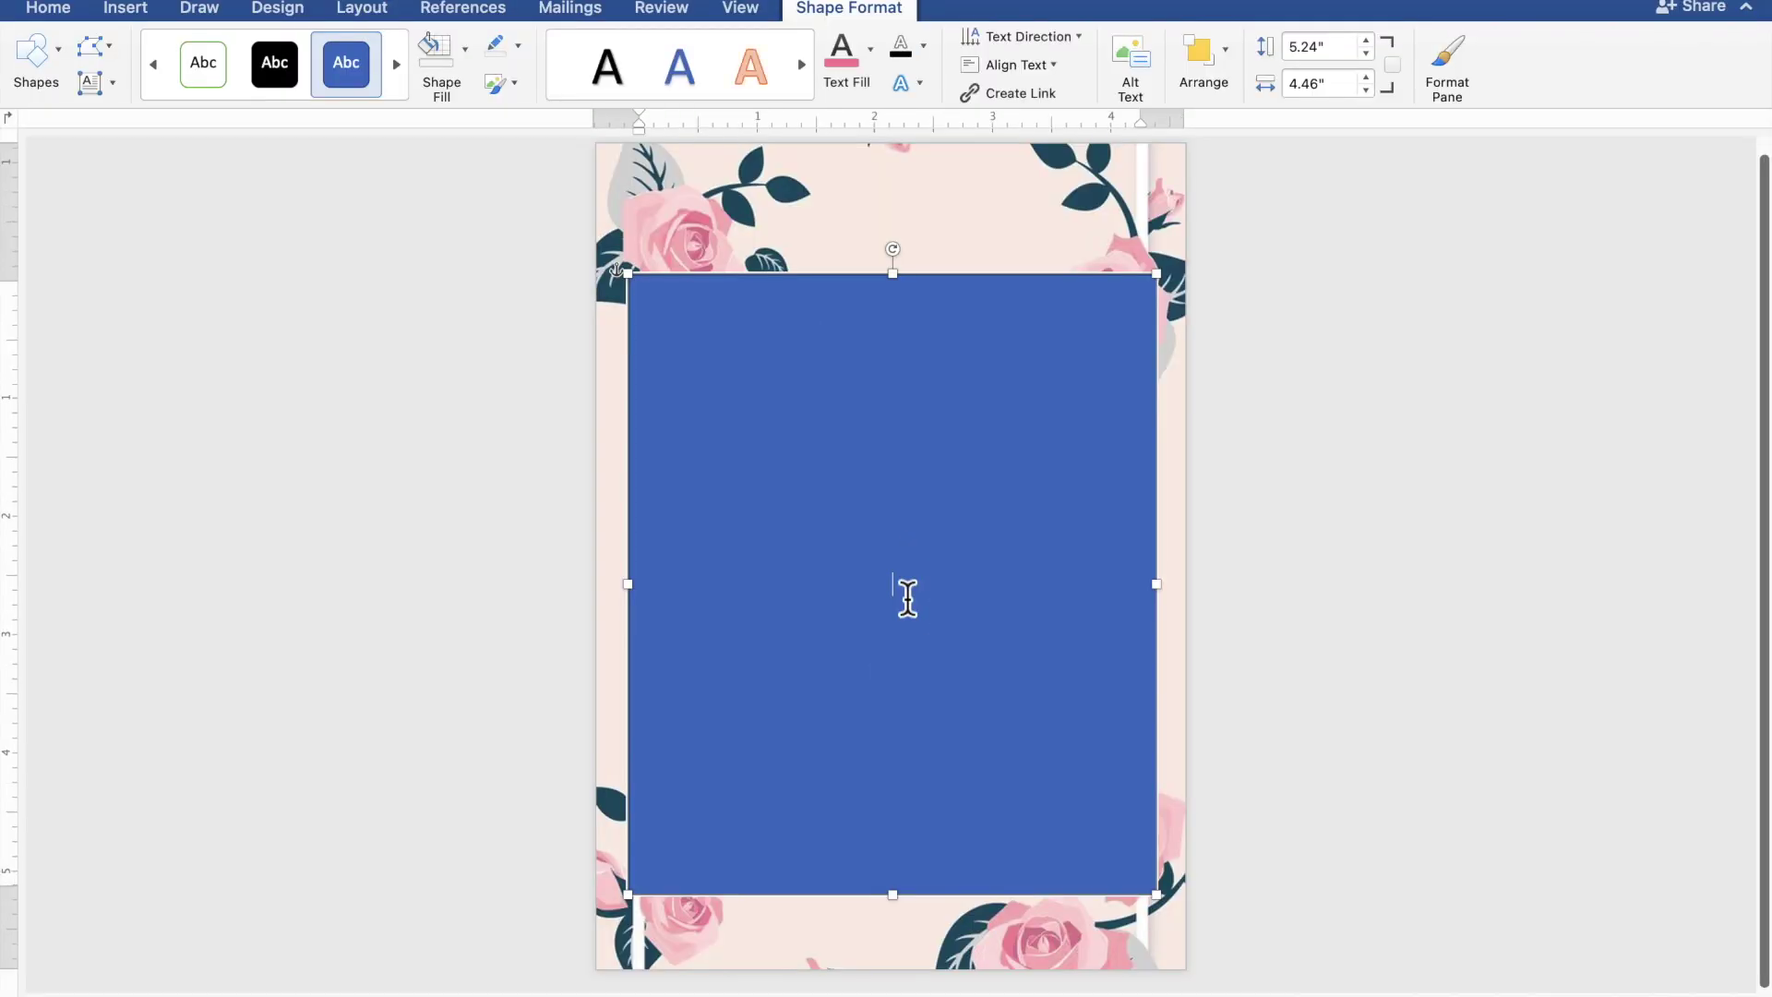
- Type TOGETHER WITH THEIR FAMILIES, the groom's name, AND, and the bride's name on separate lines
scroll(908, 598, up, 5)
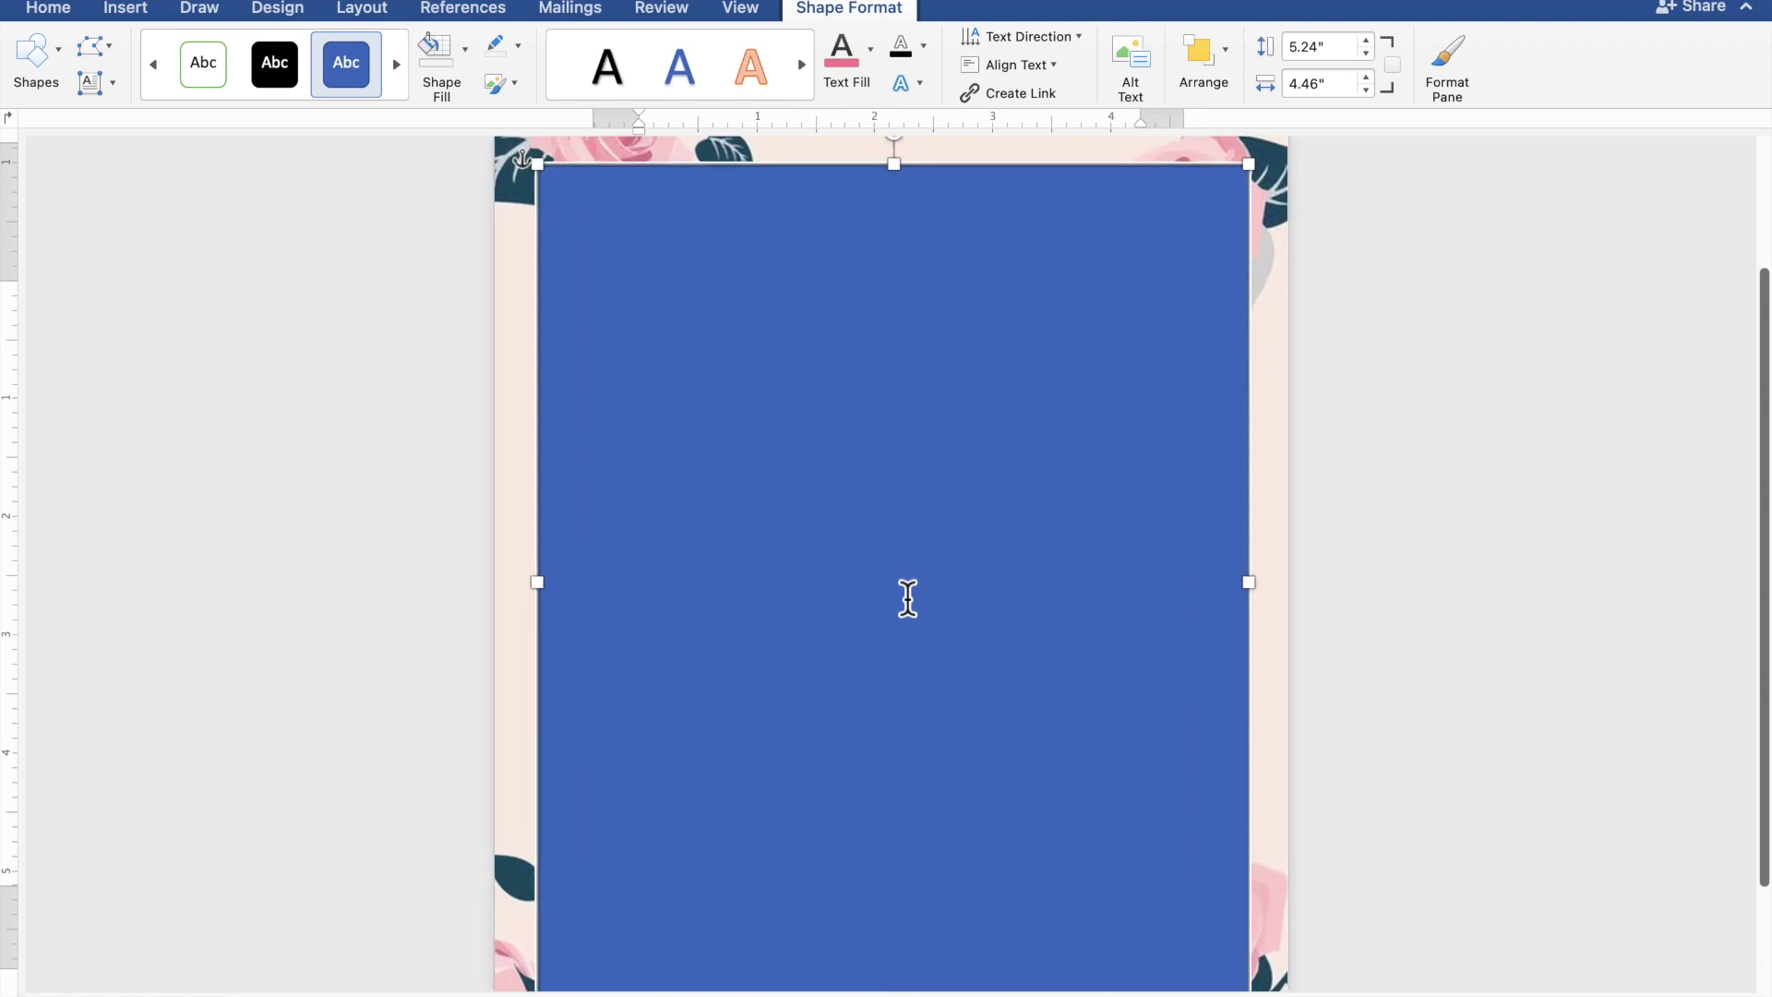
scroll(908, 598, up, 3)
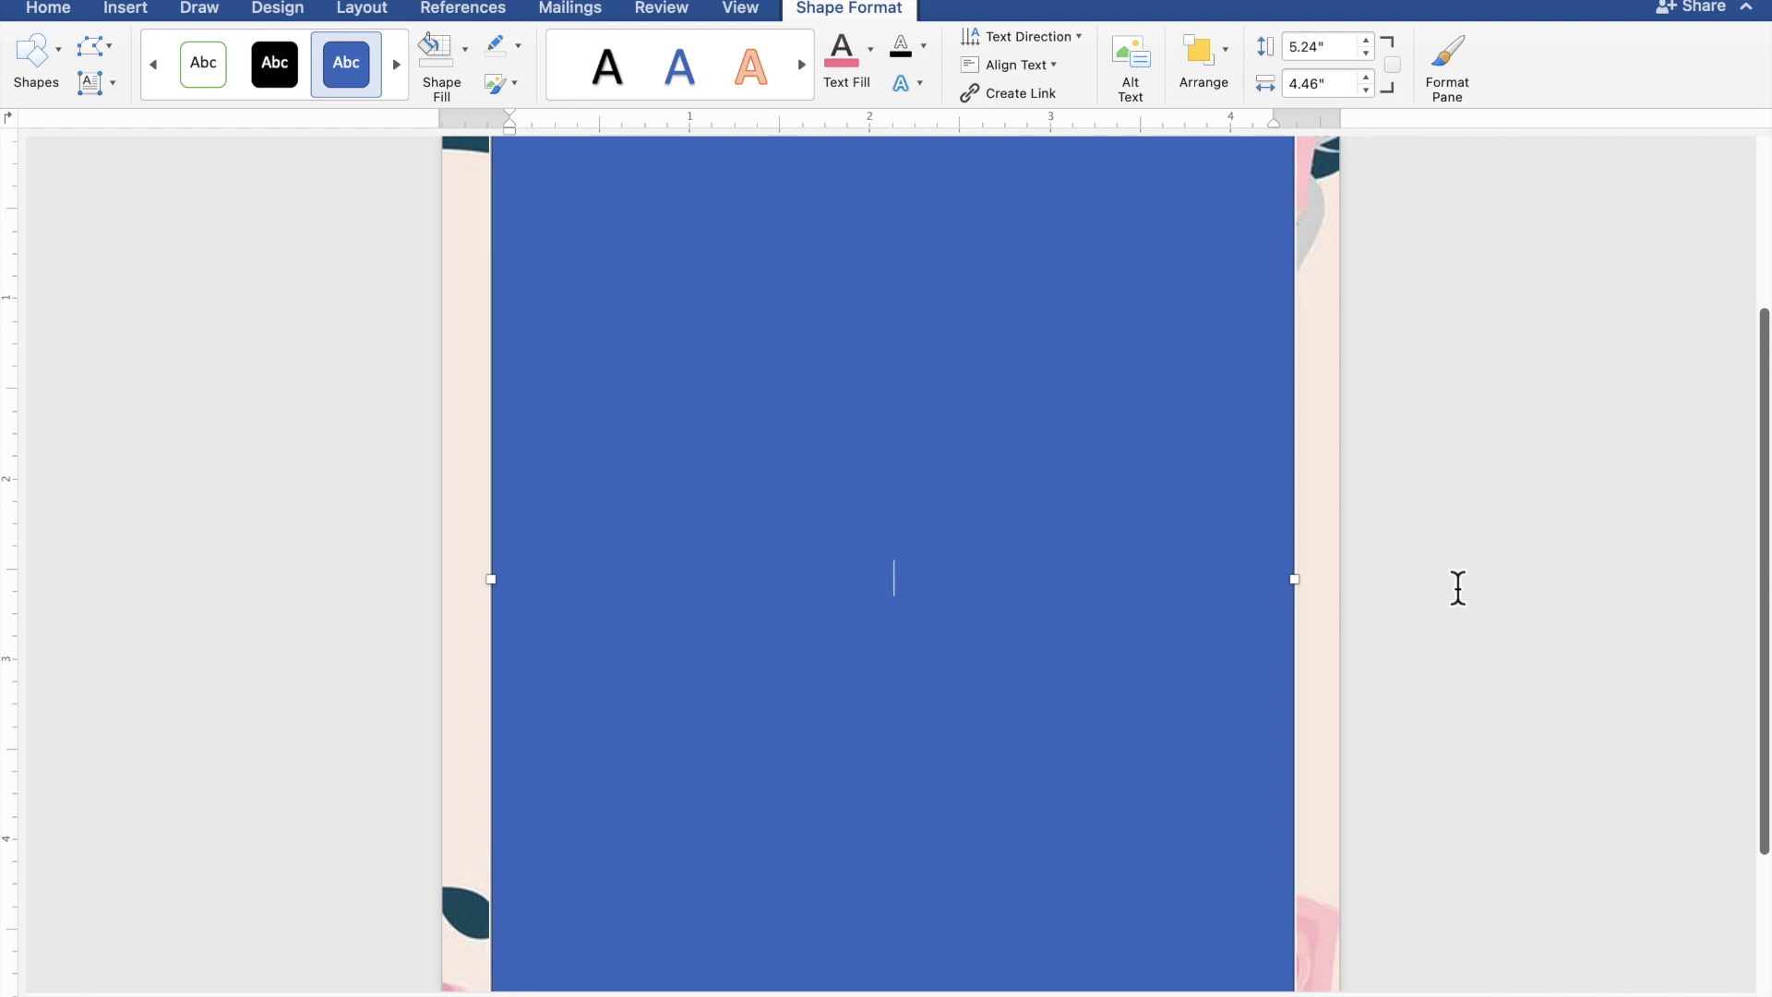
text(TOGETHER)
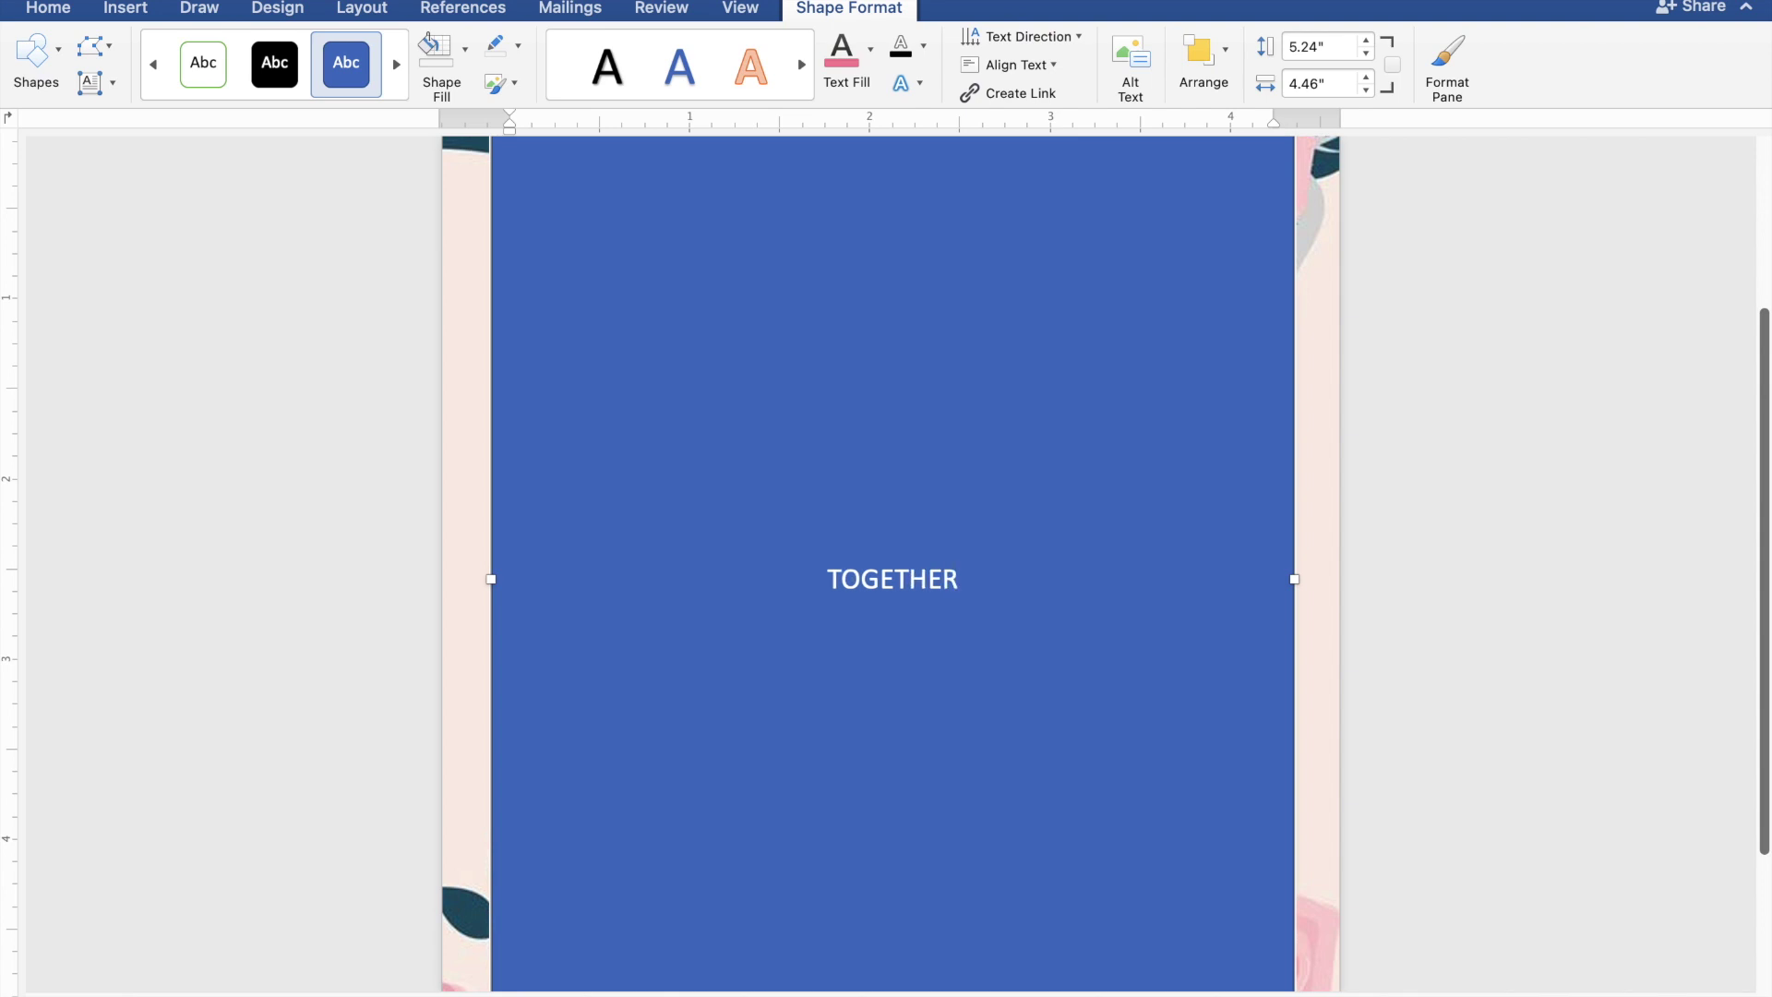
text( WITH)
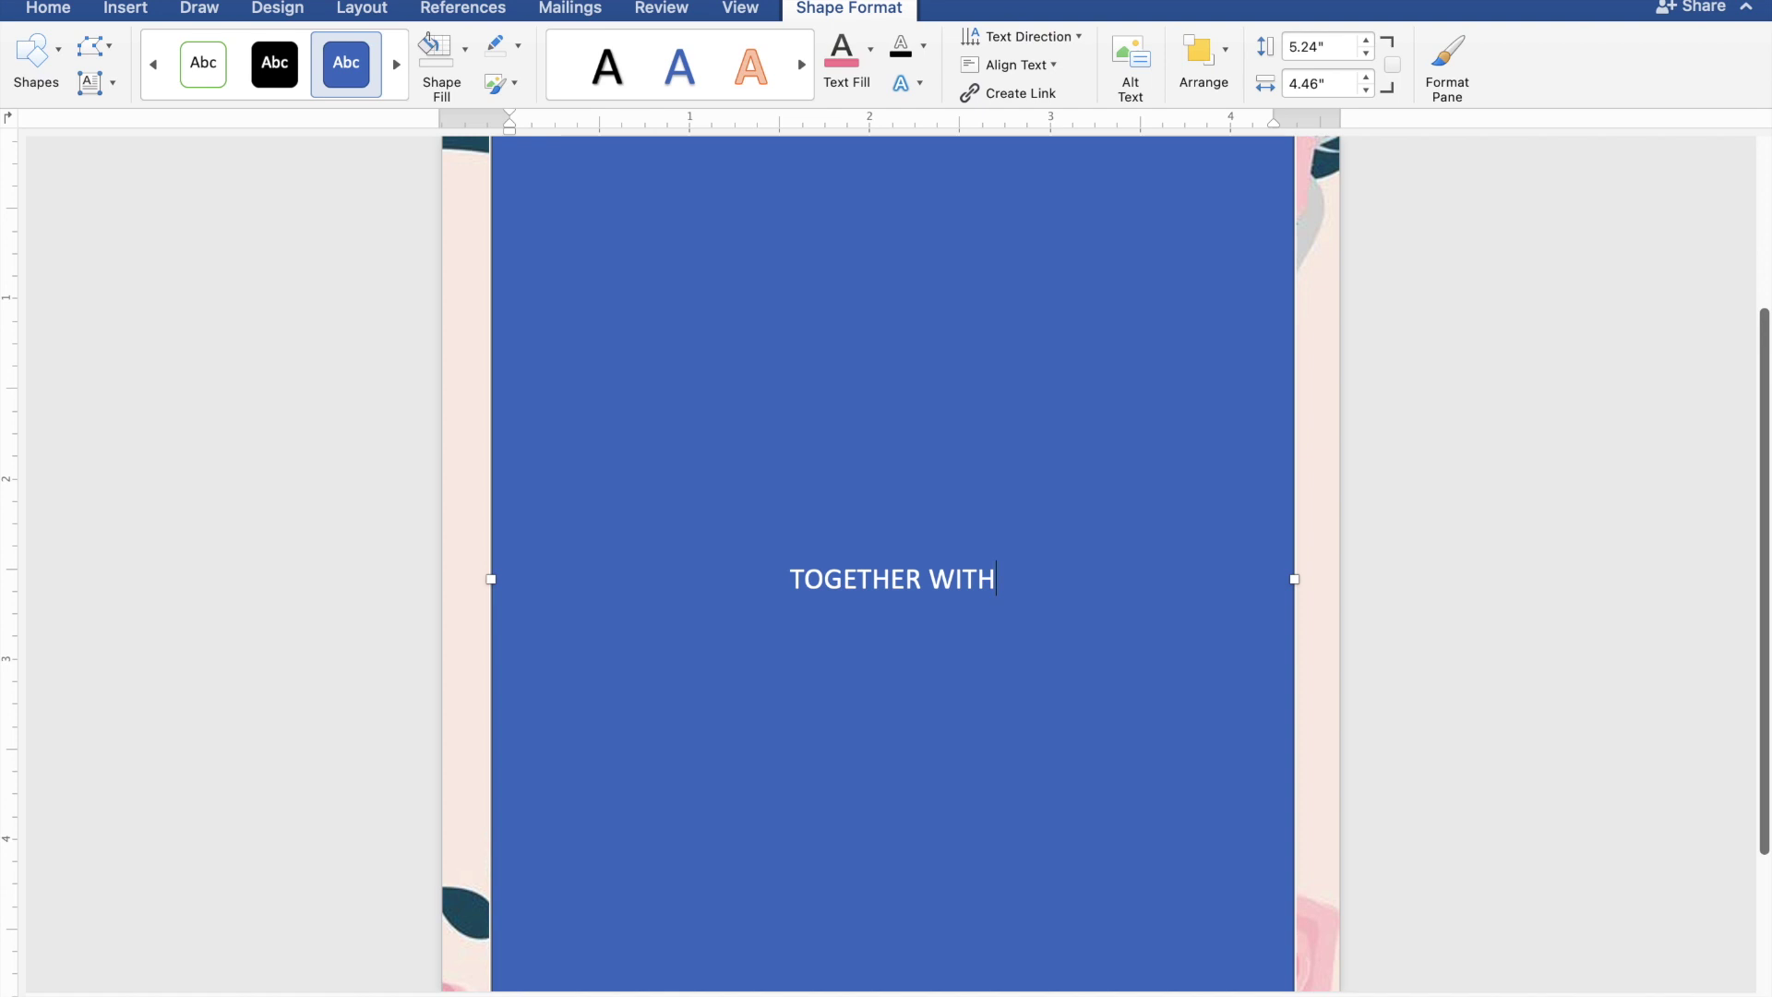
text( THE)
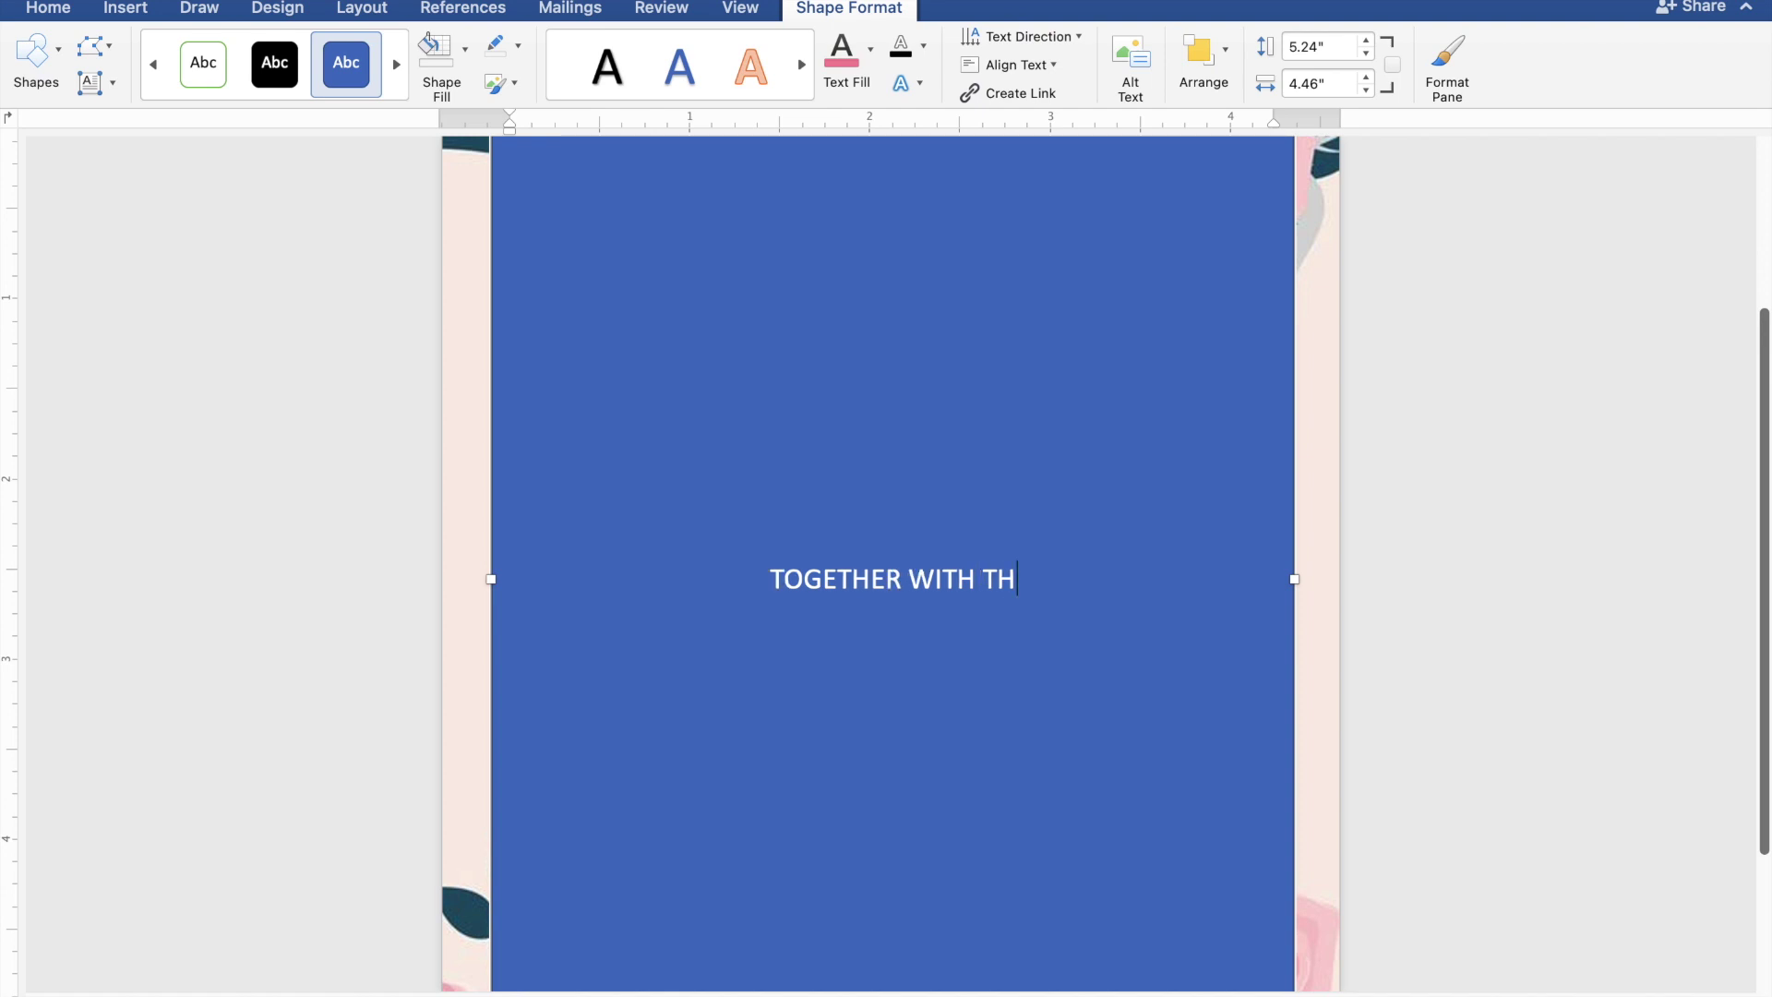
text(IR)
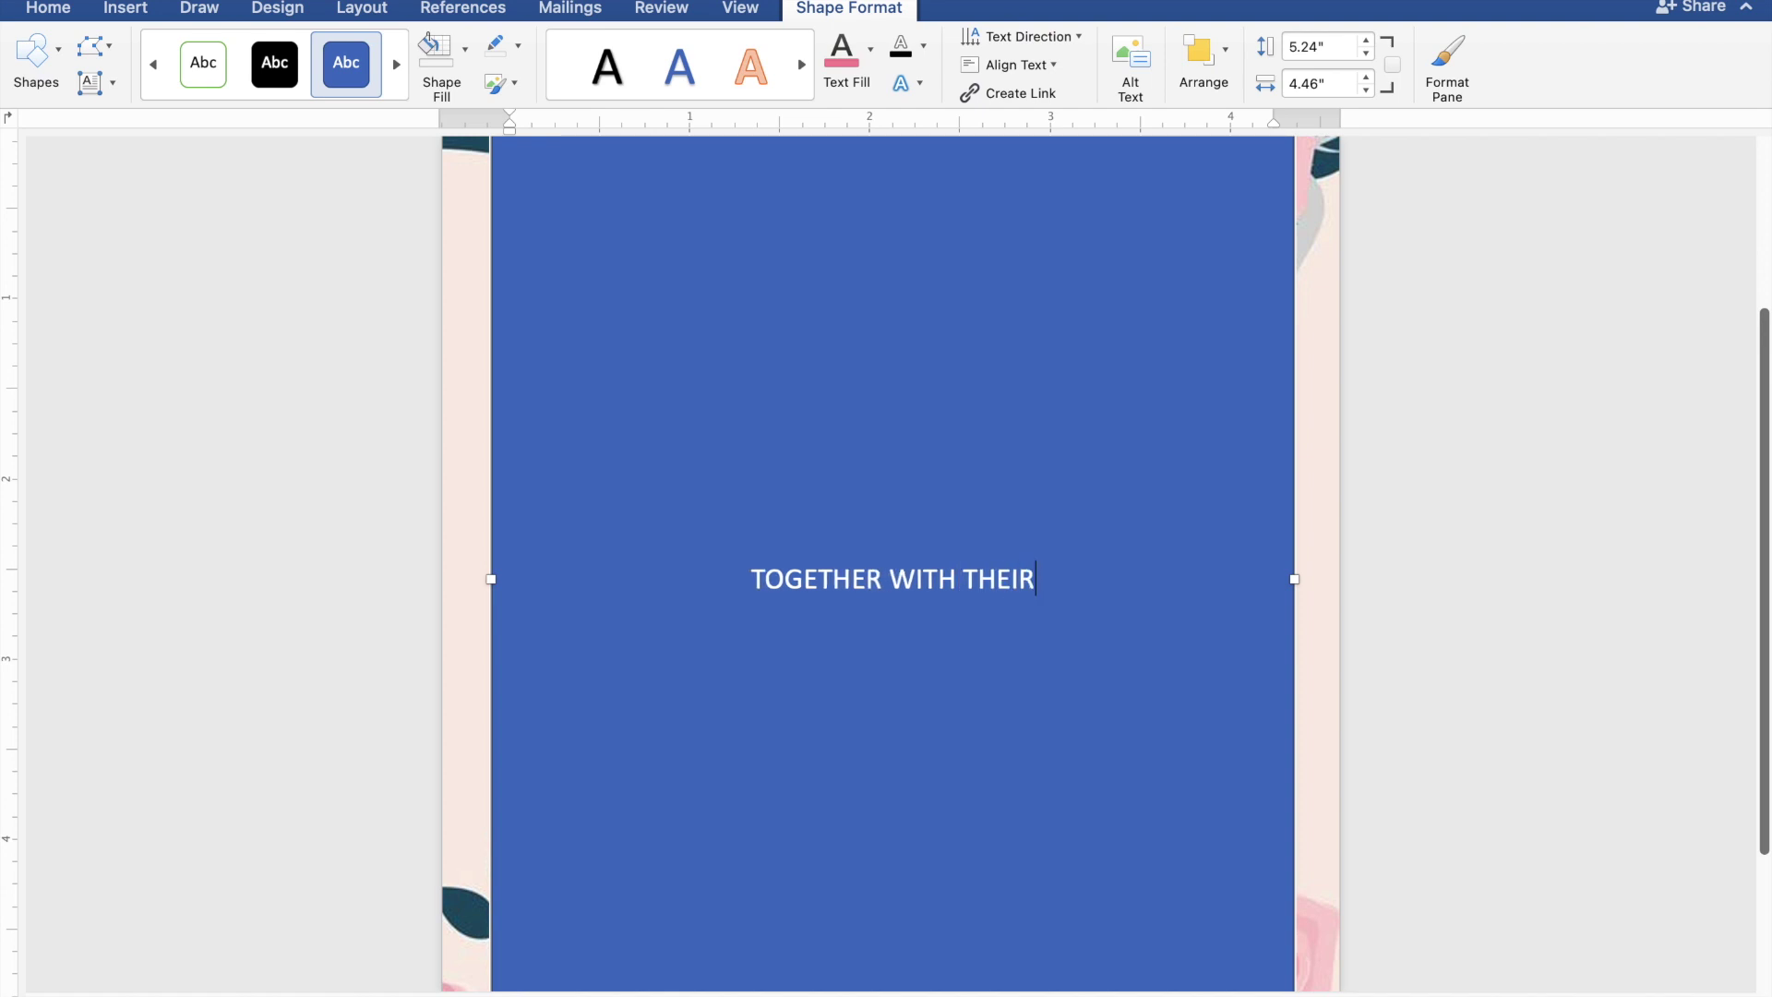
text( FA)
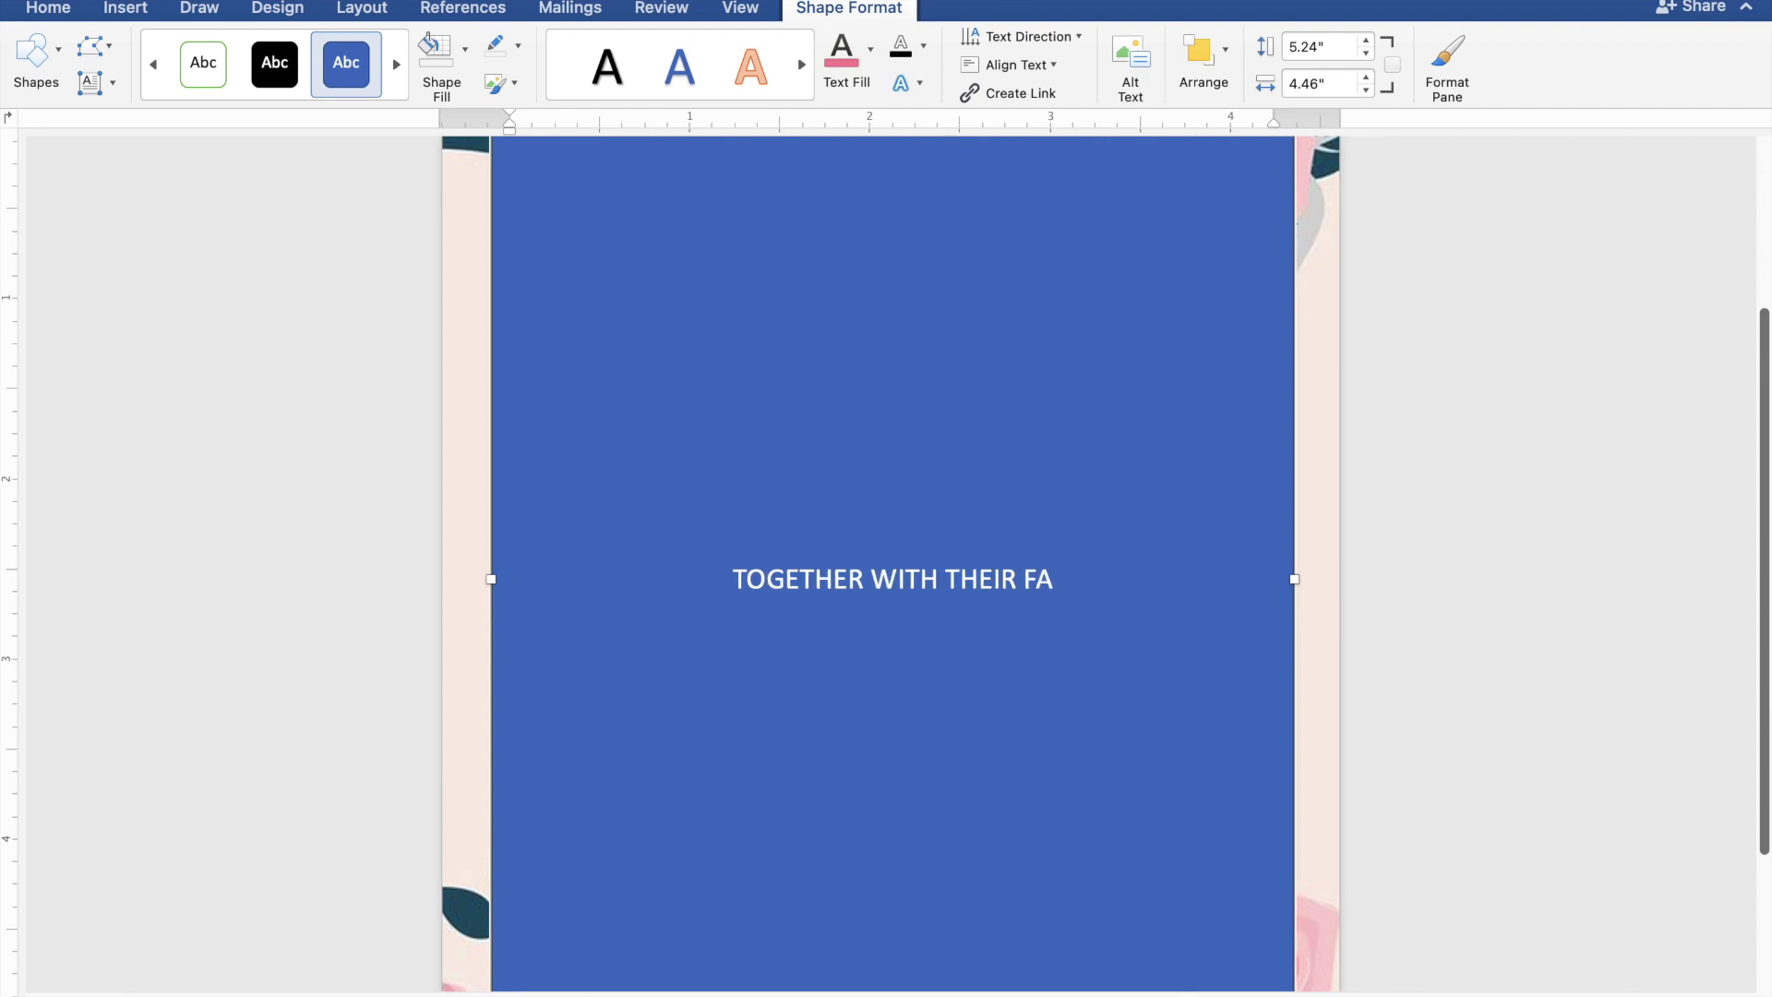
text(MIL)
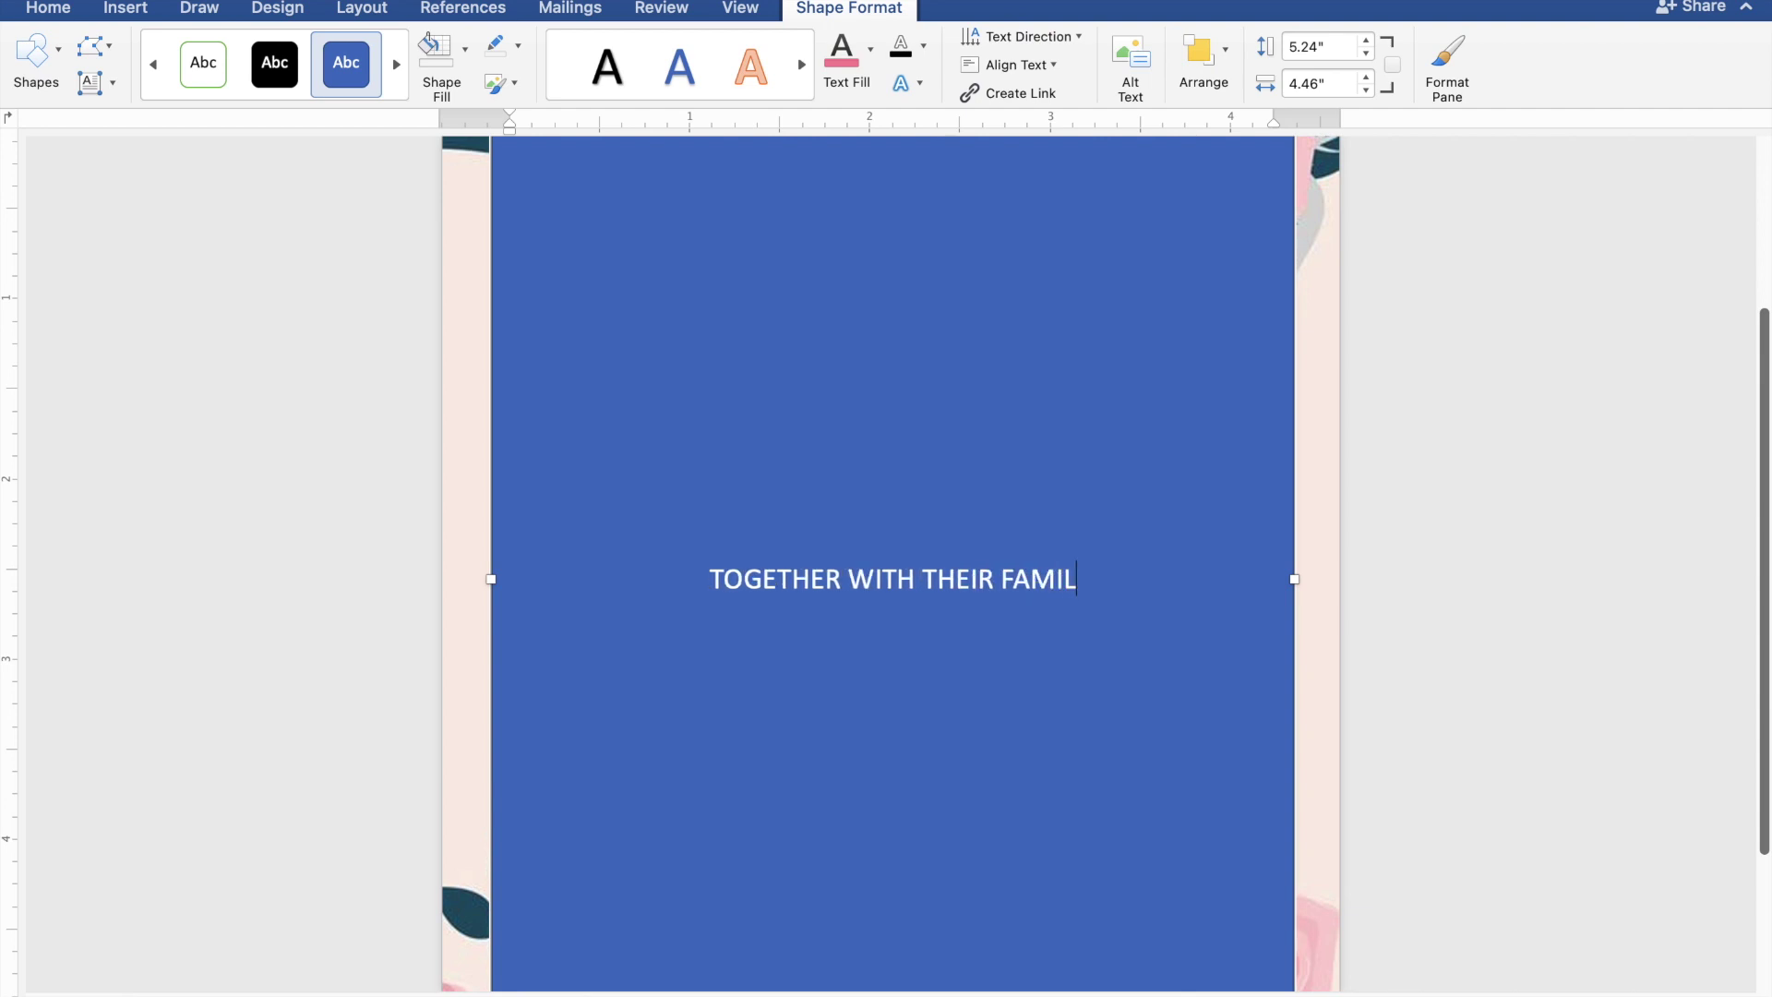
text(IE)
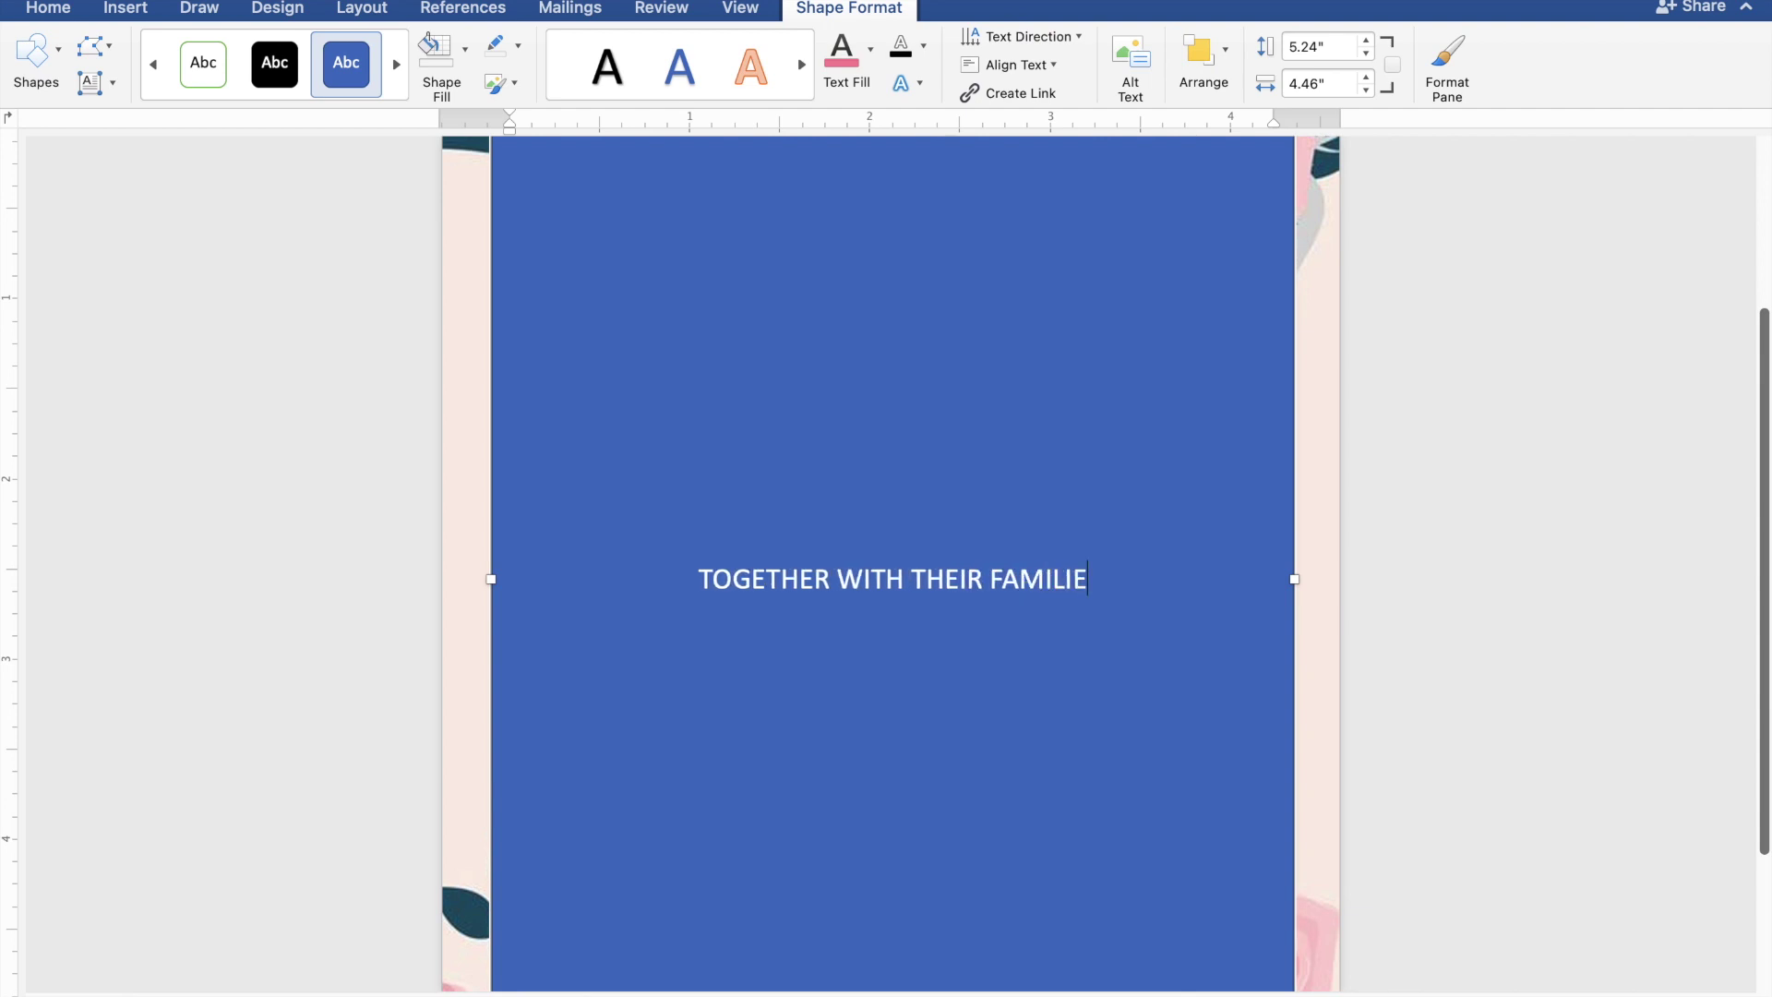
text(S)
key(Return)
key(Return)
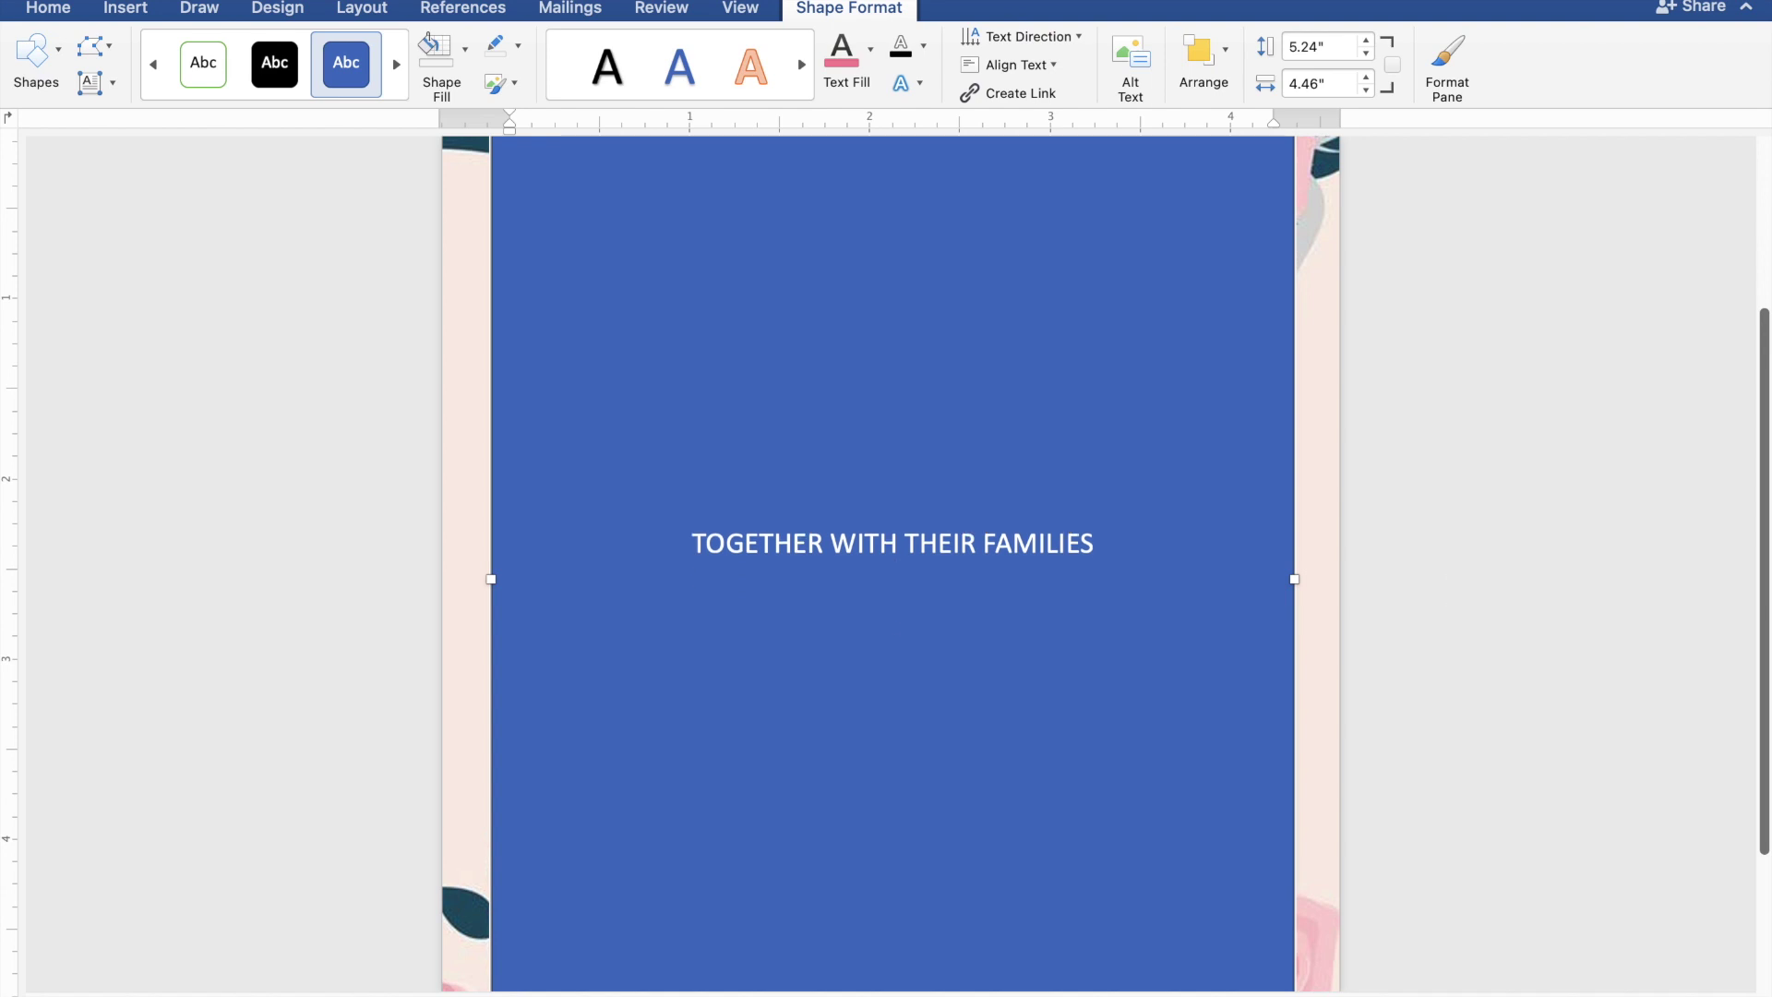
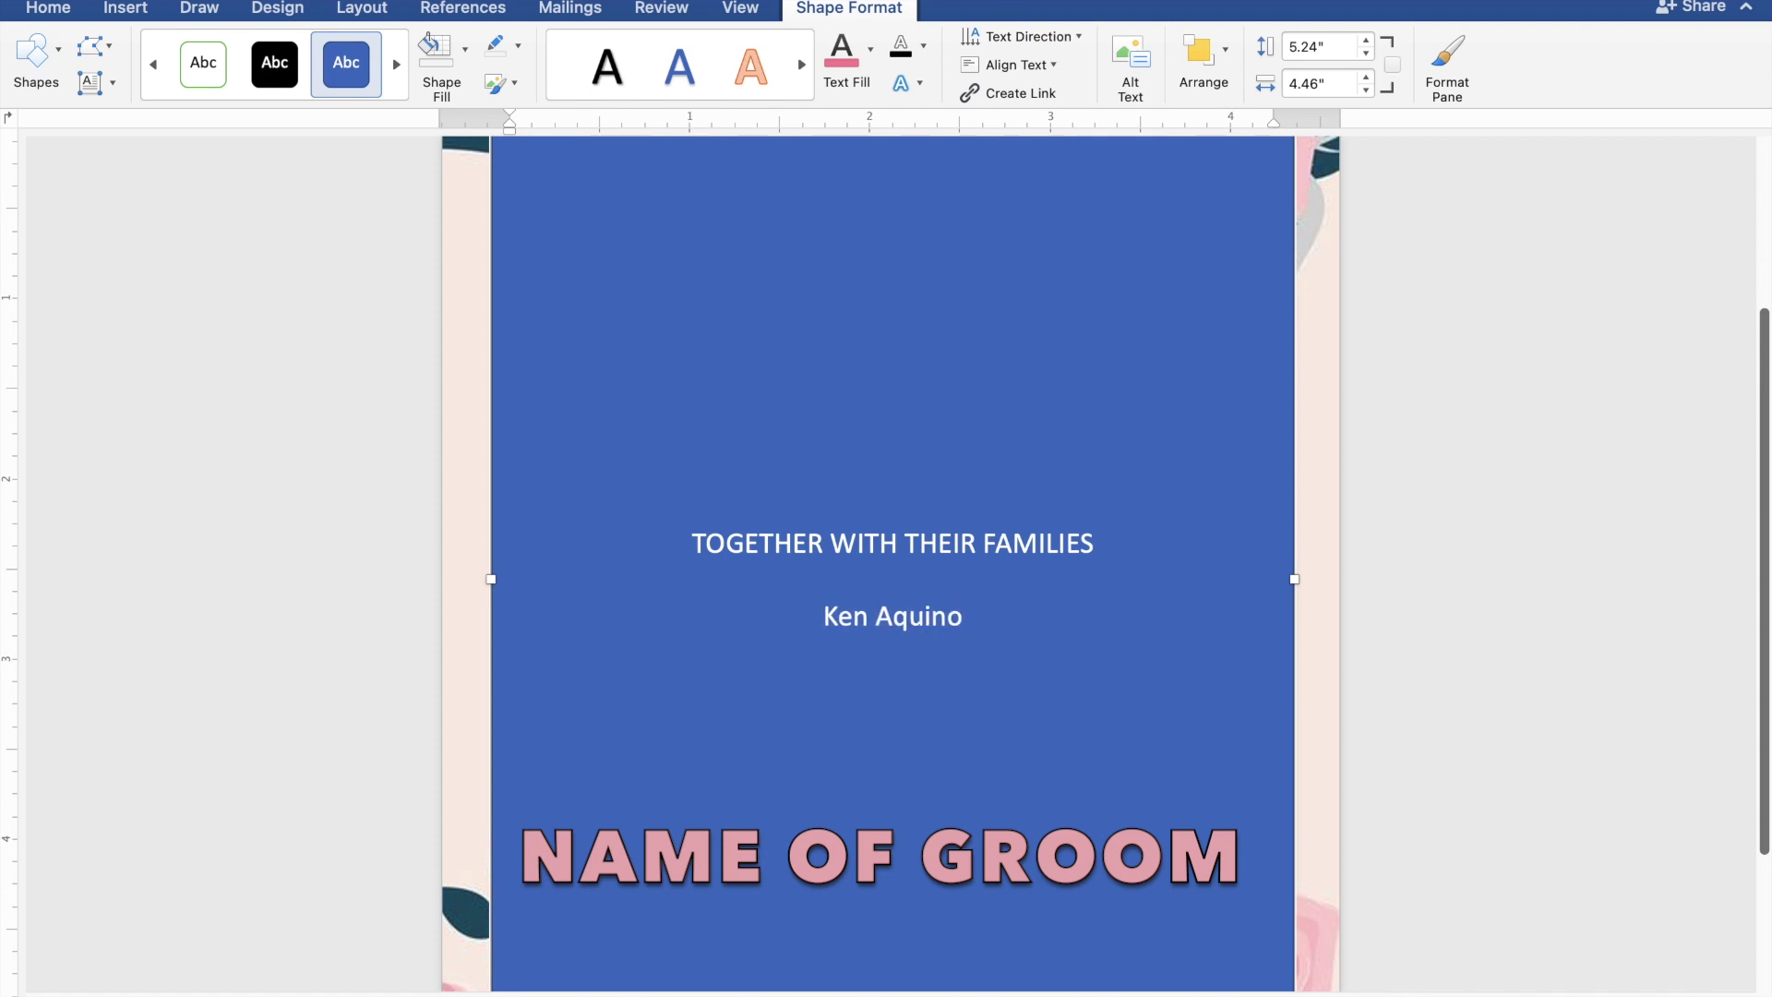
key(Return)
text(AND)
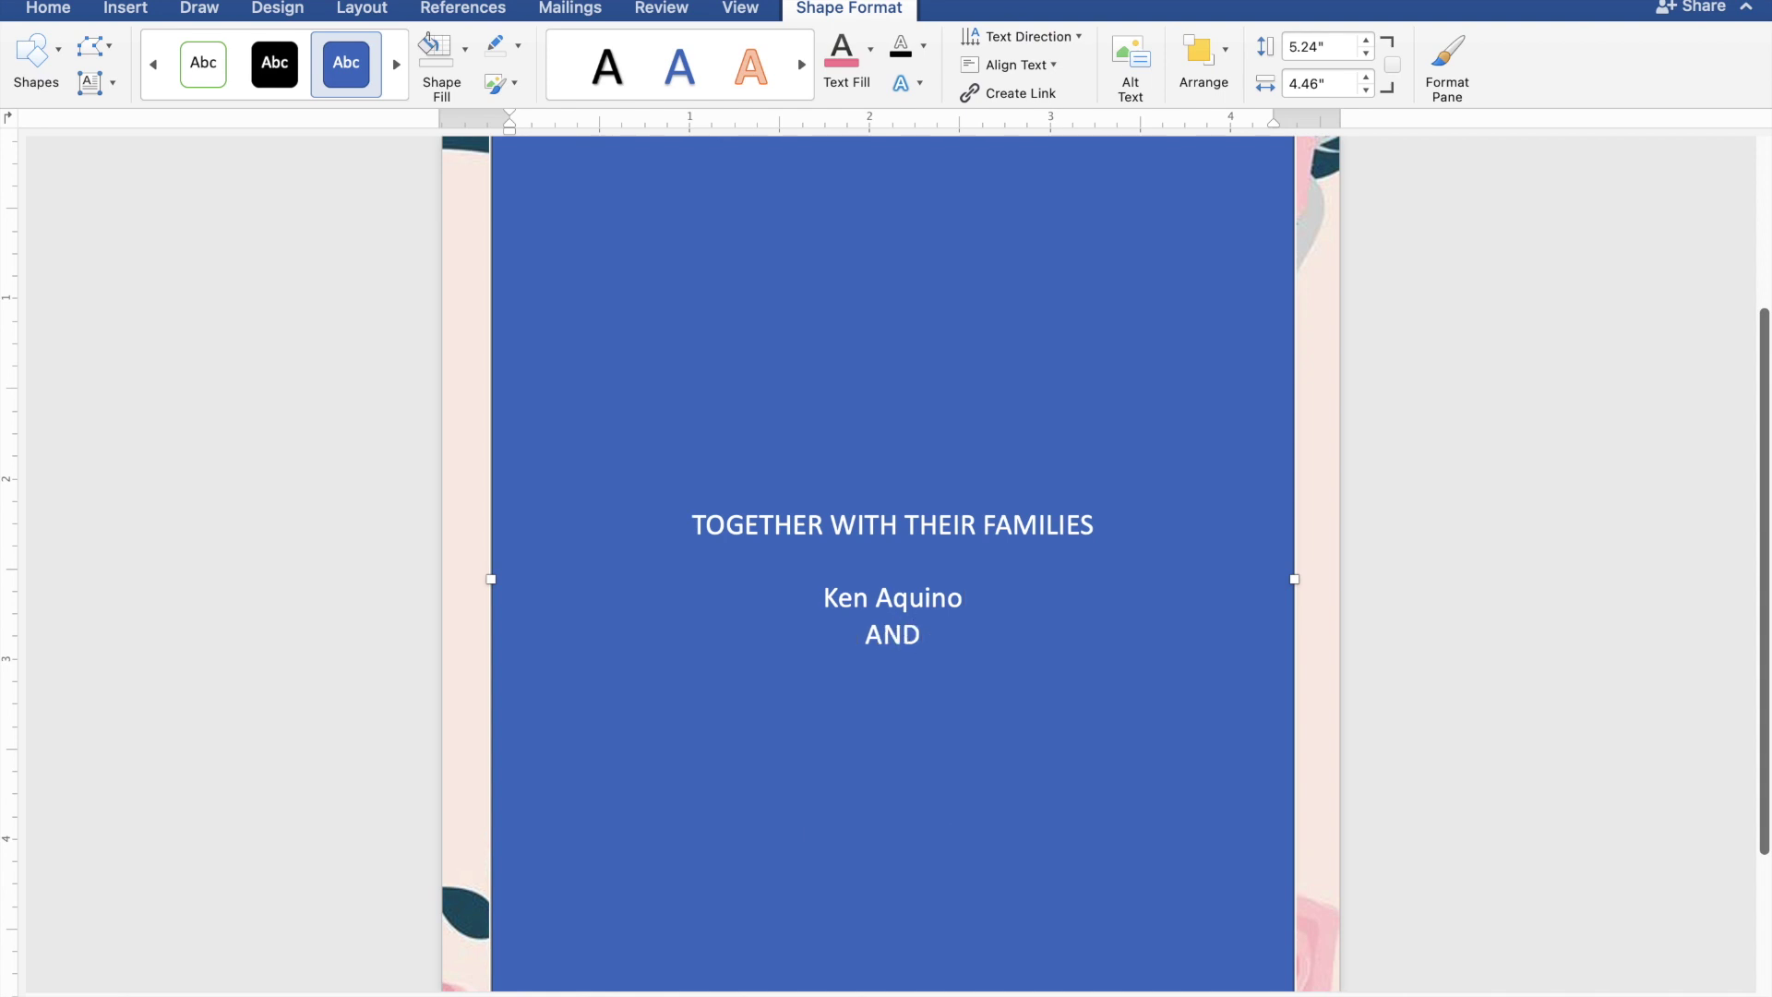
key(Return)
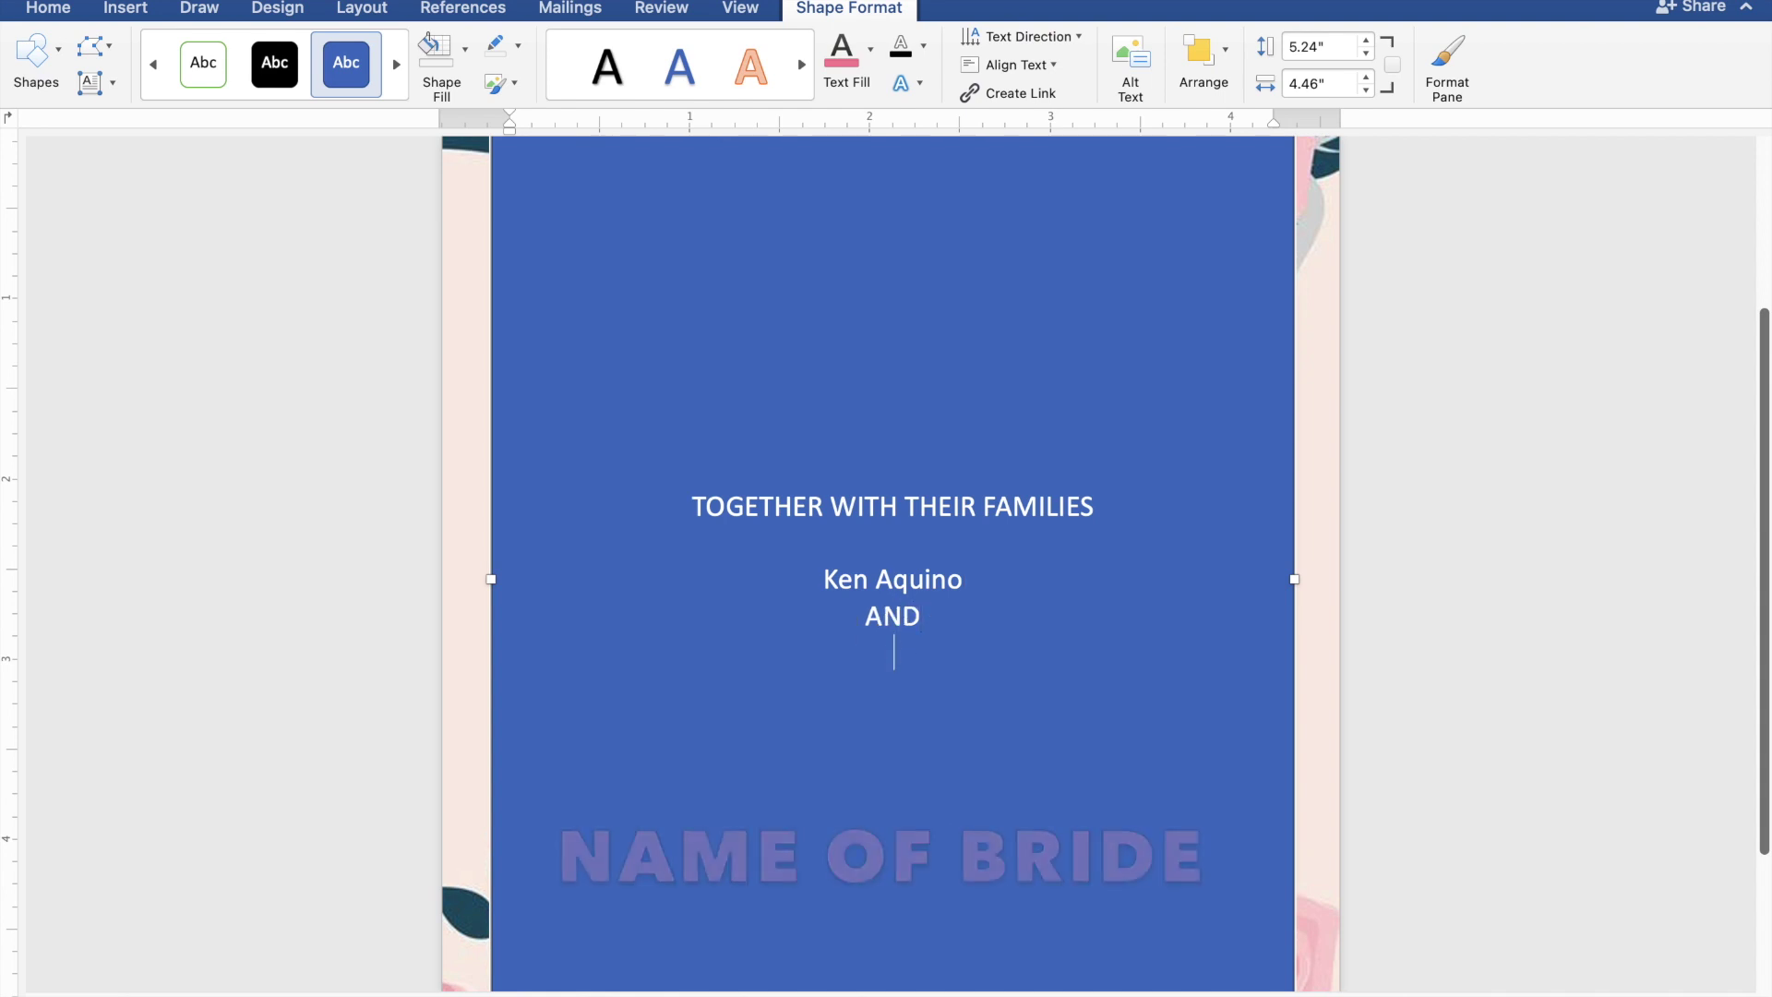
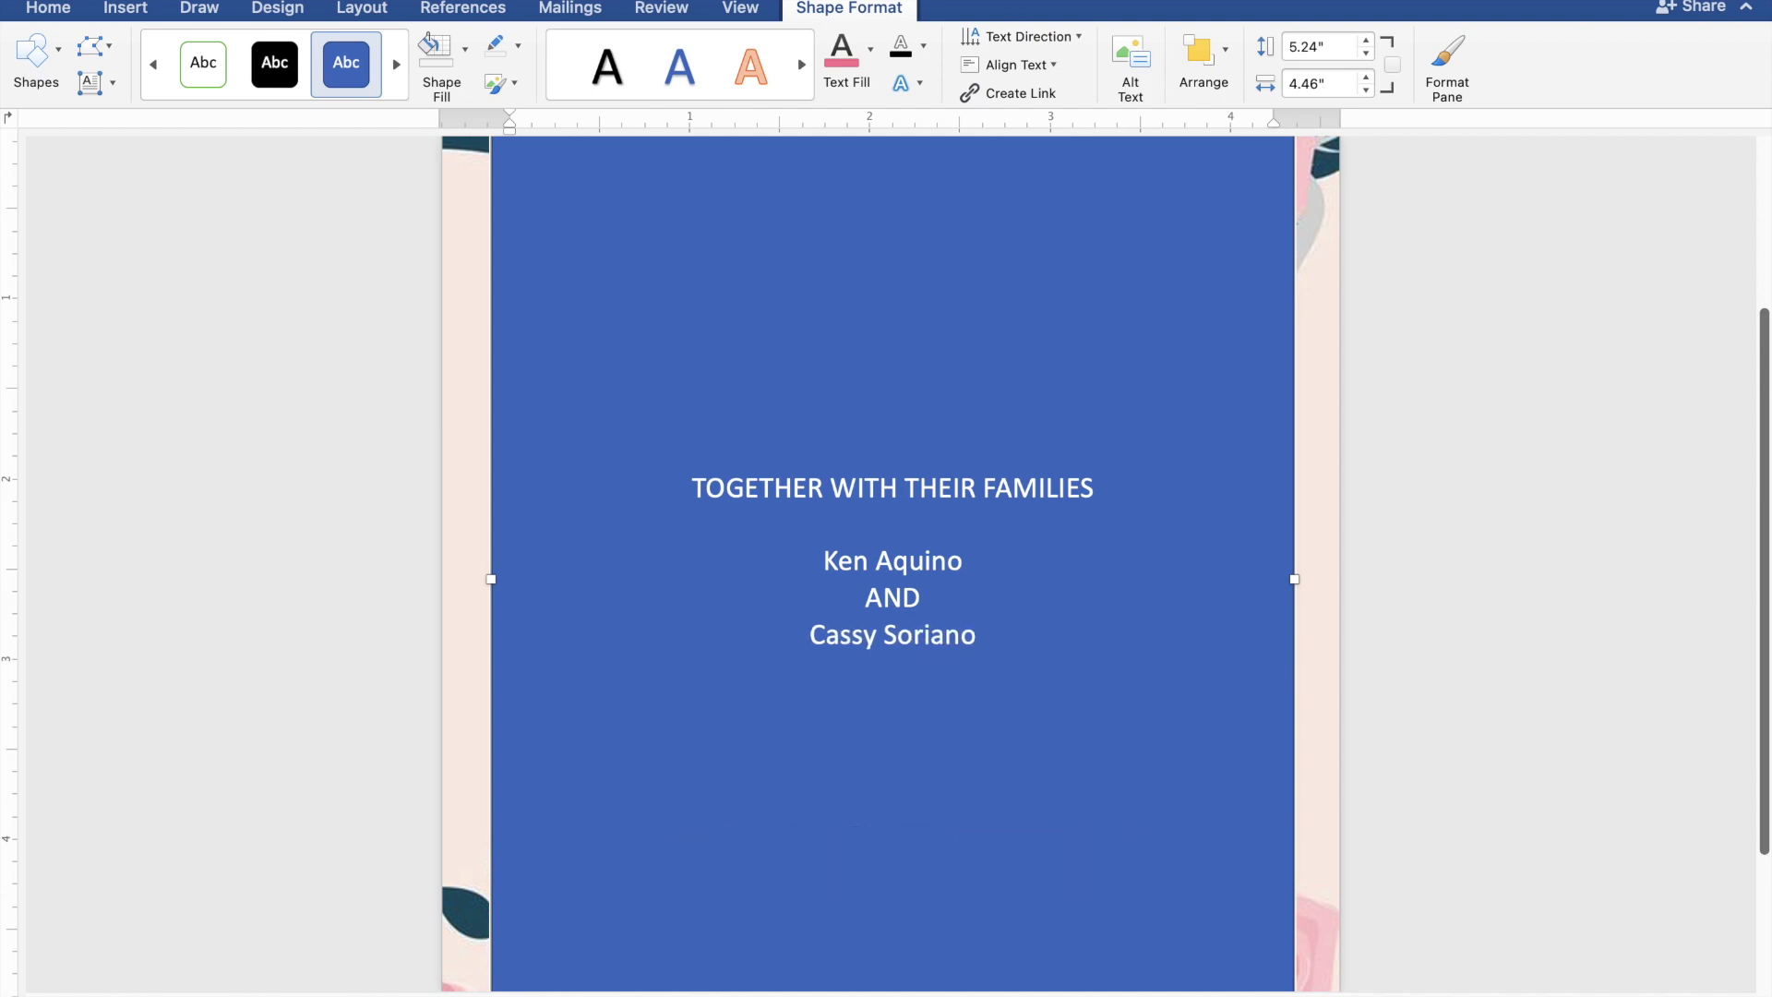
key(Return)
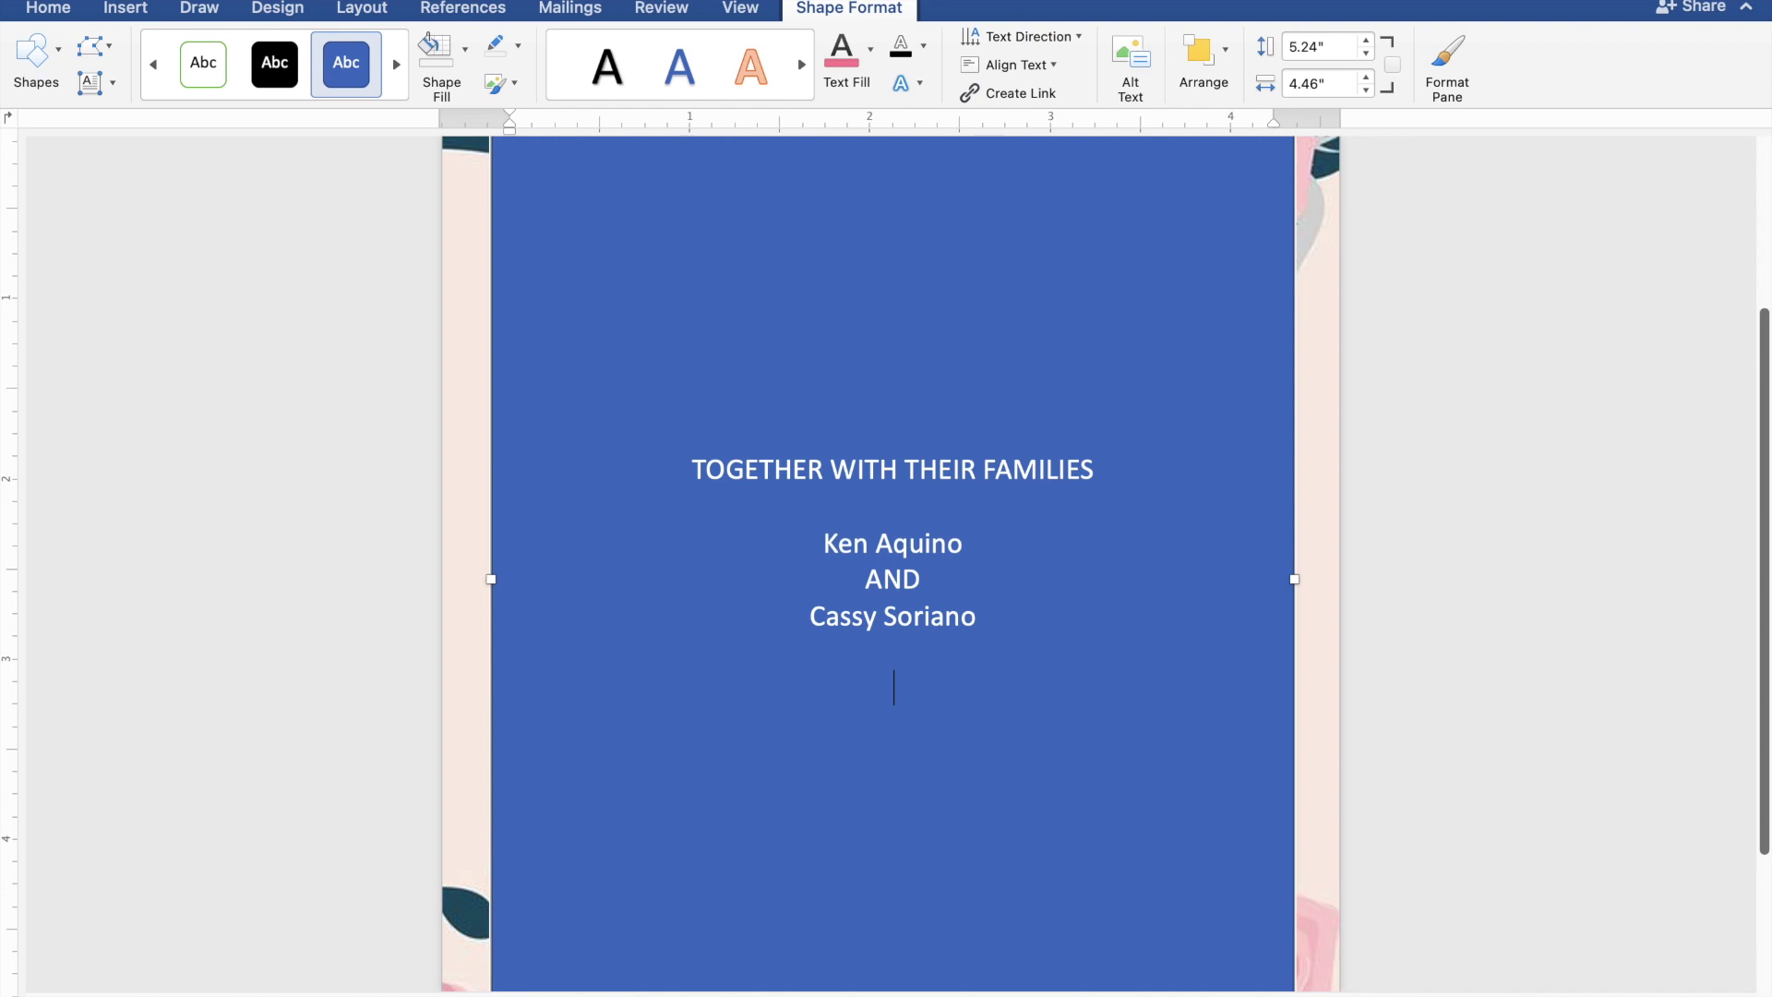
- Add the lines REQUEST THE PLEASURE OF YOUR PRESENCE and AS THEY JOYFULLY UNITE IN MARRIAGE
text(REQUEST)
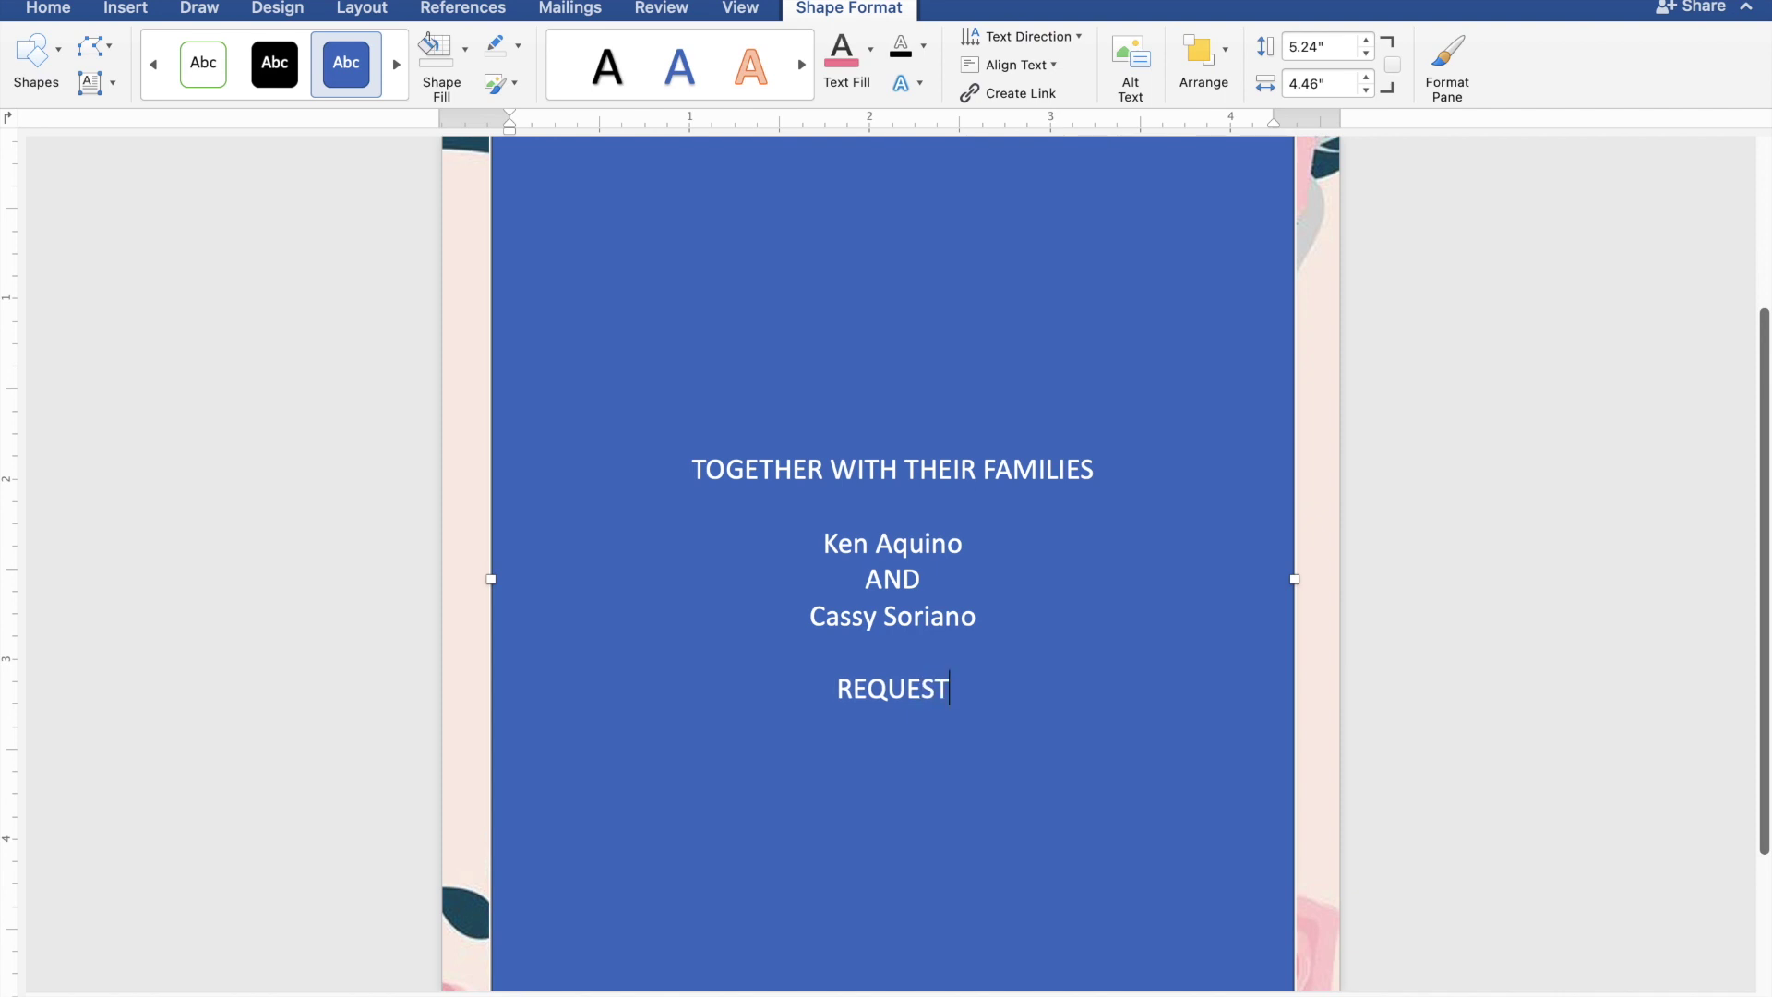
text( TH)
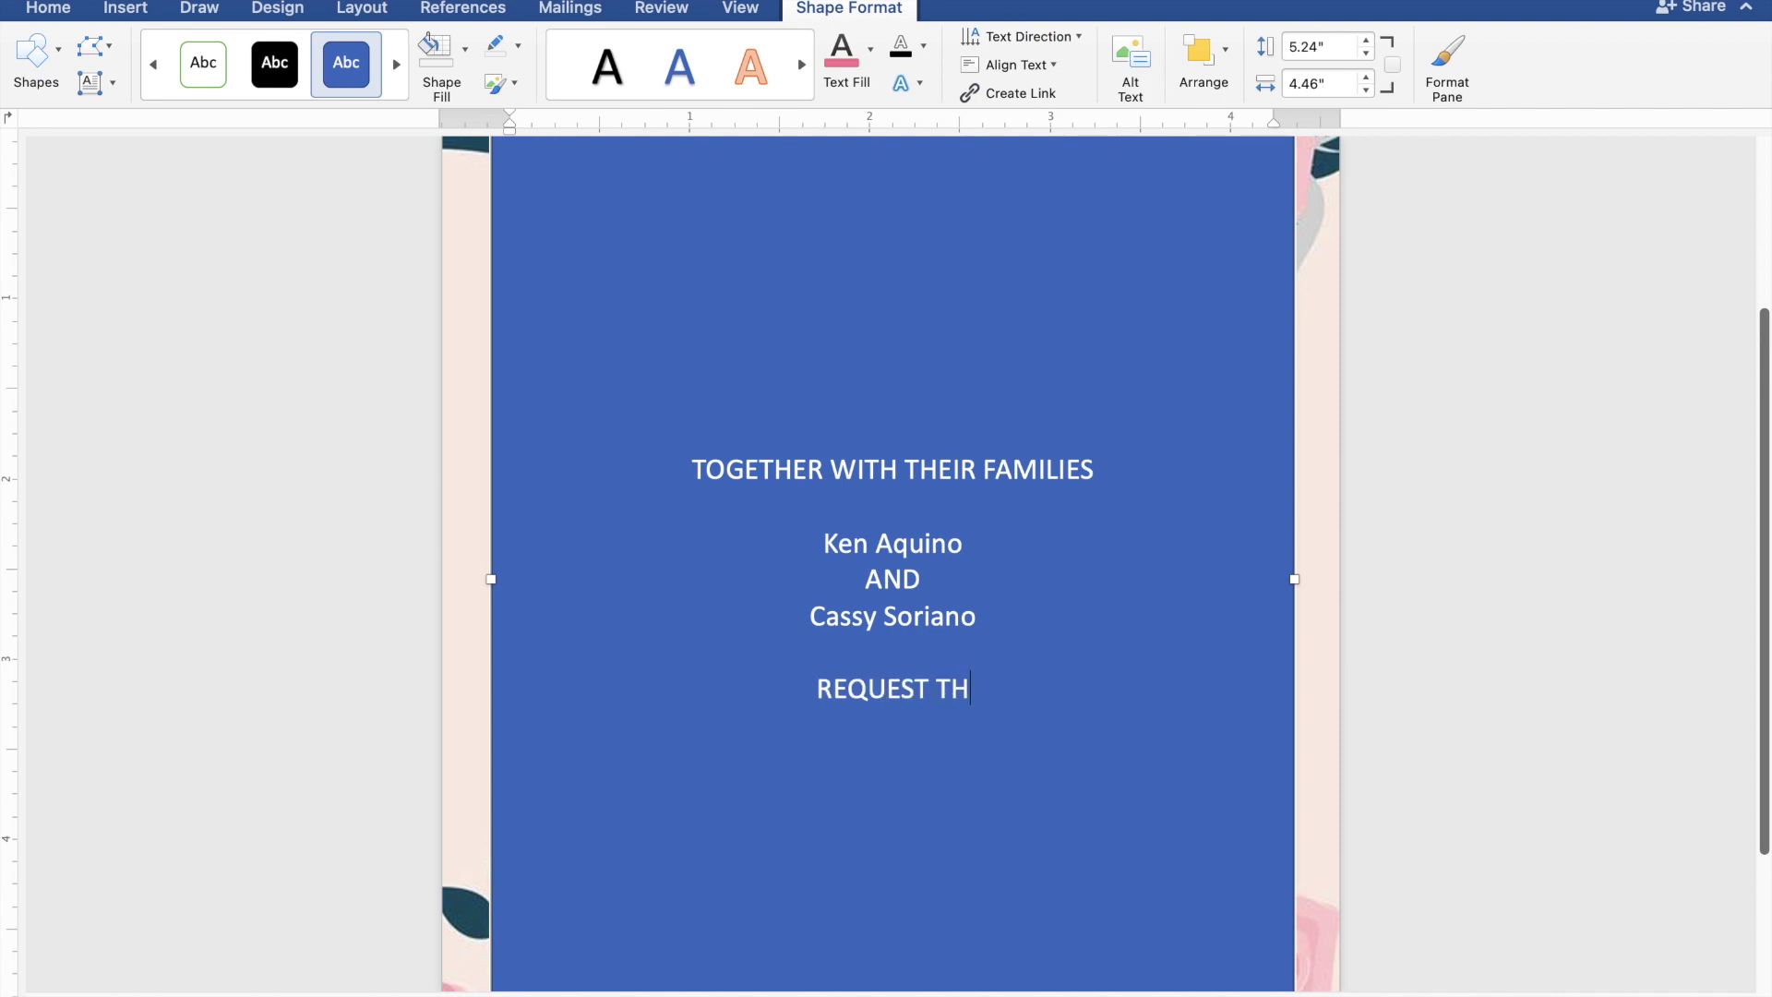
text(E PLE)
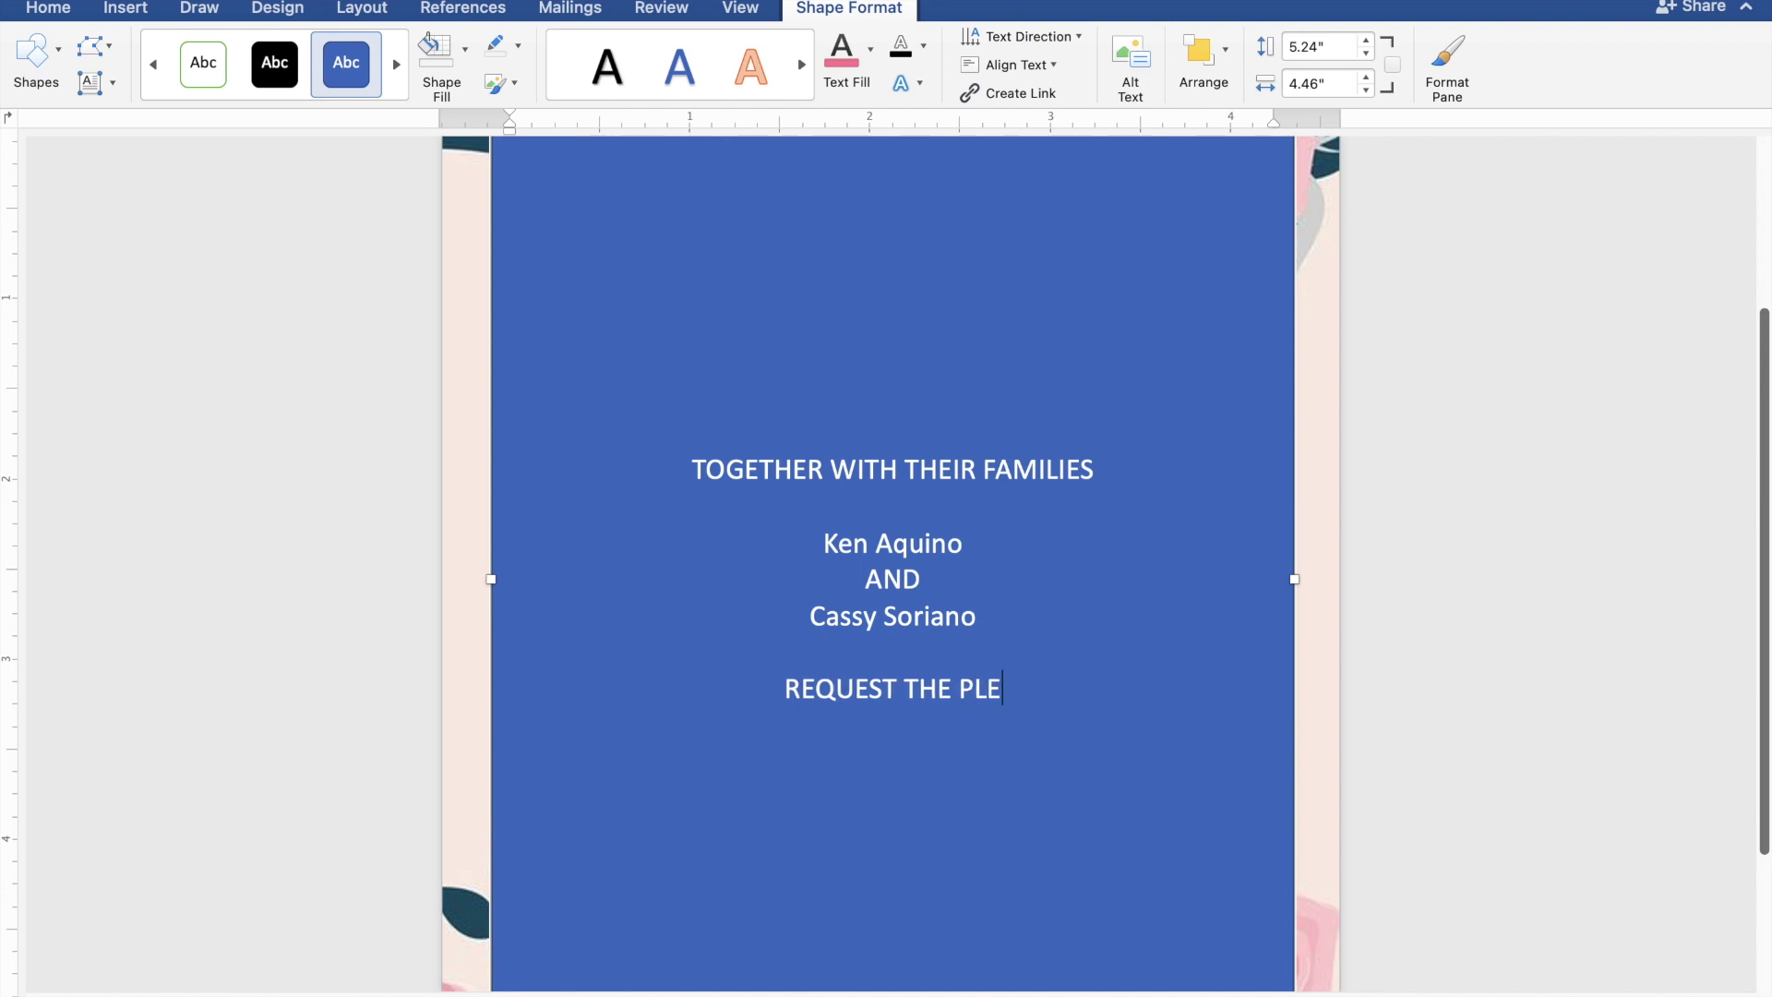
text(ASU)
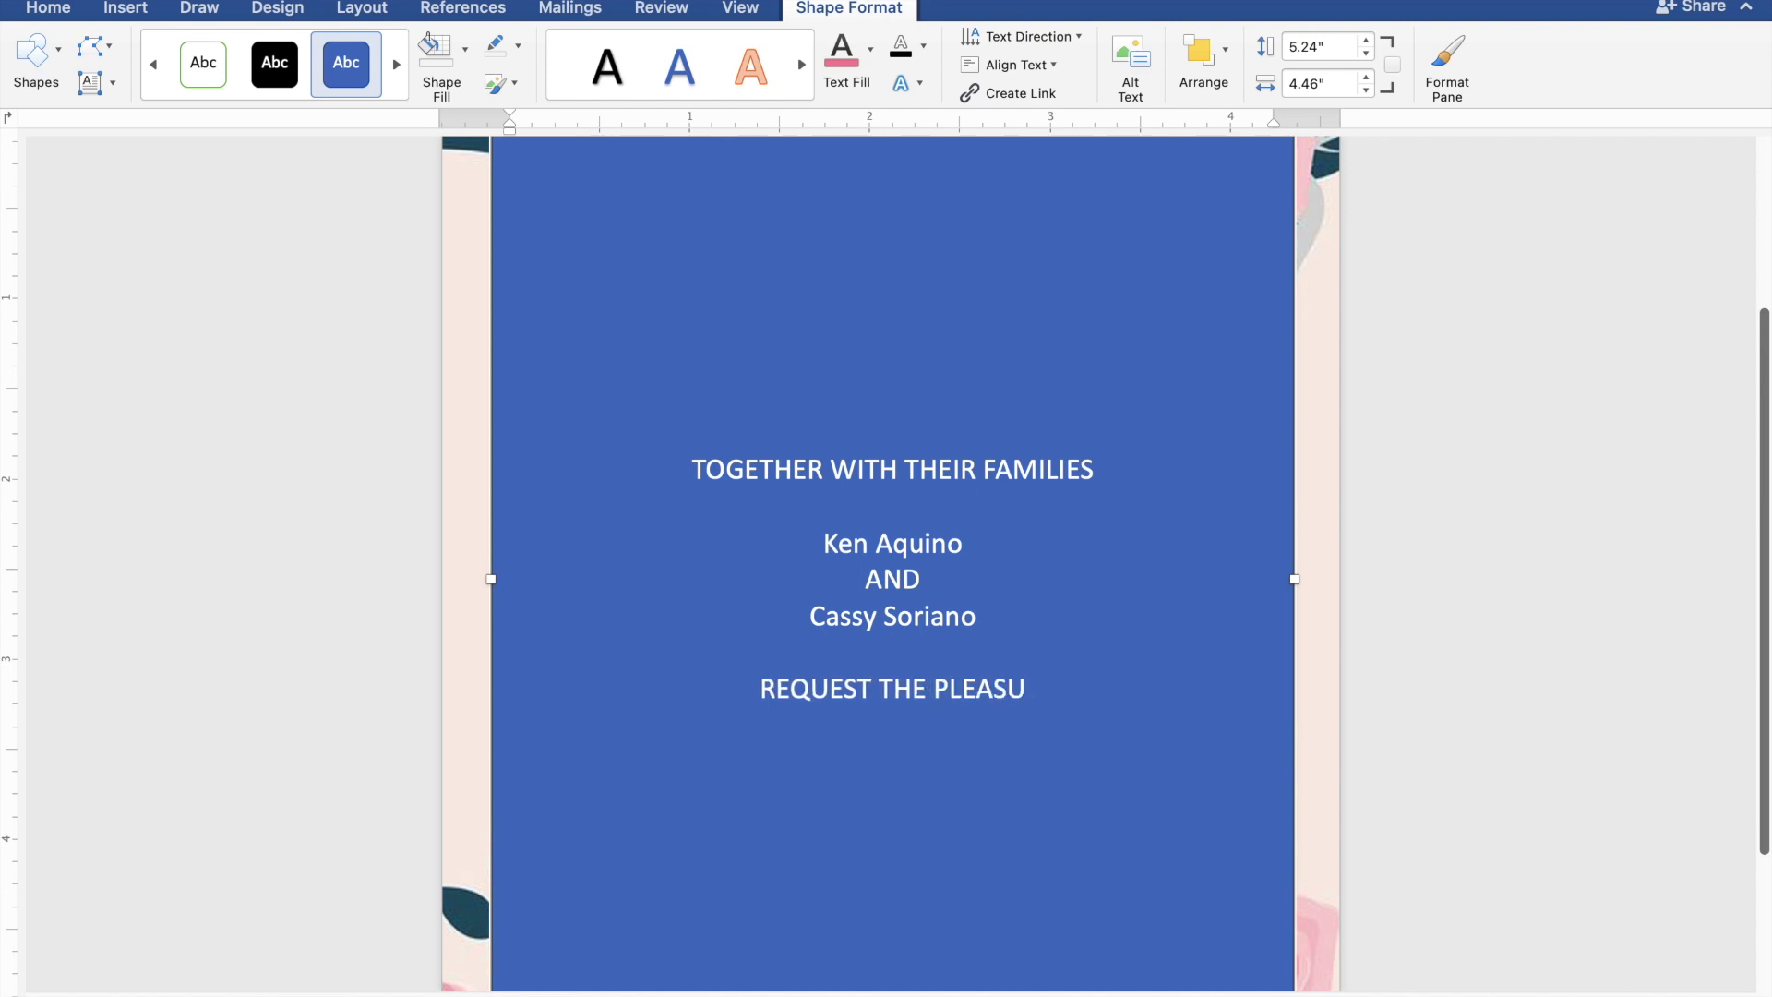
text(RE)
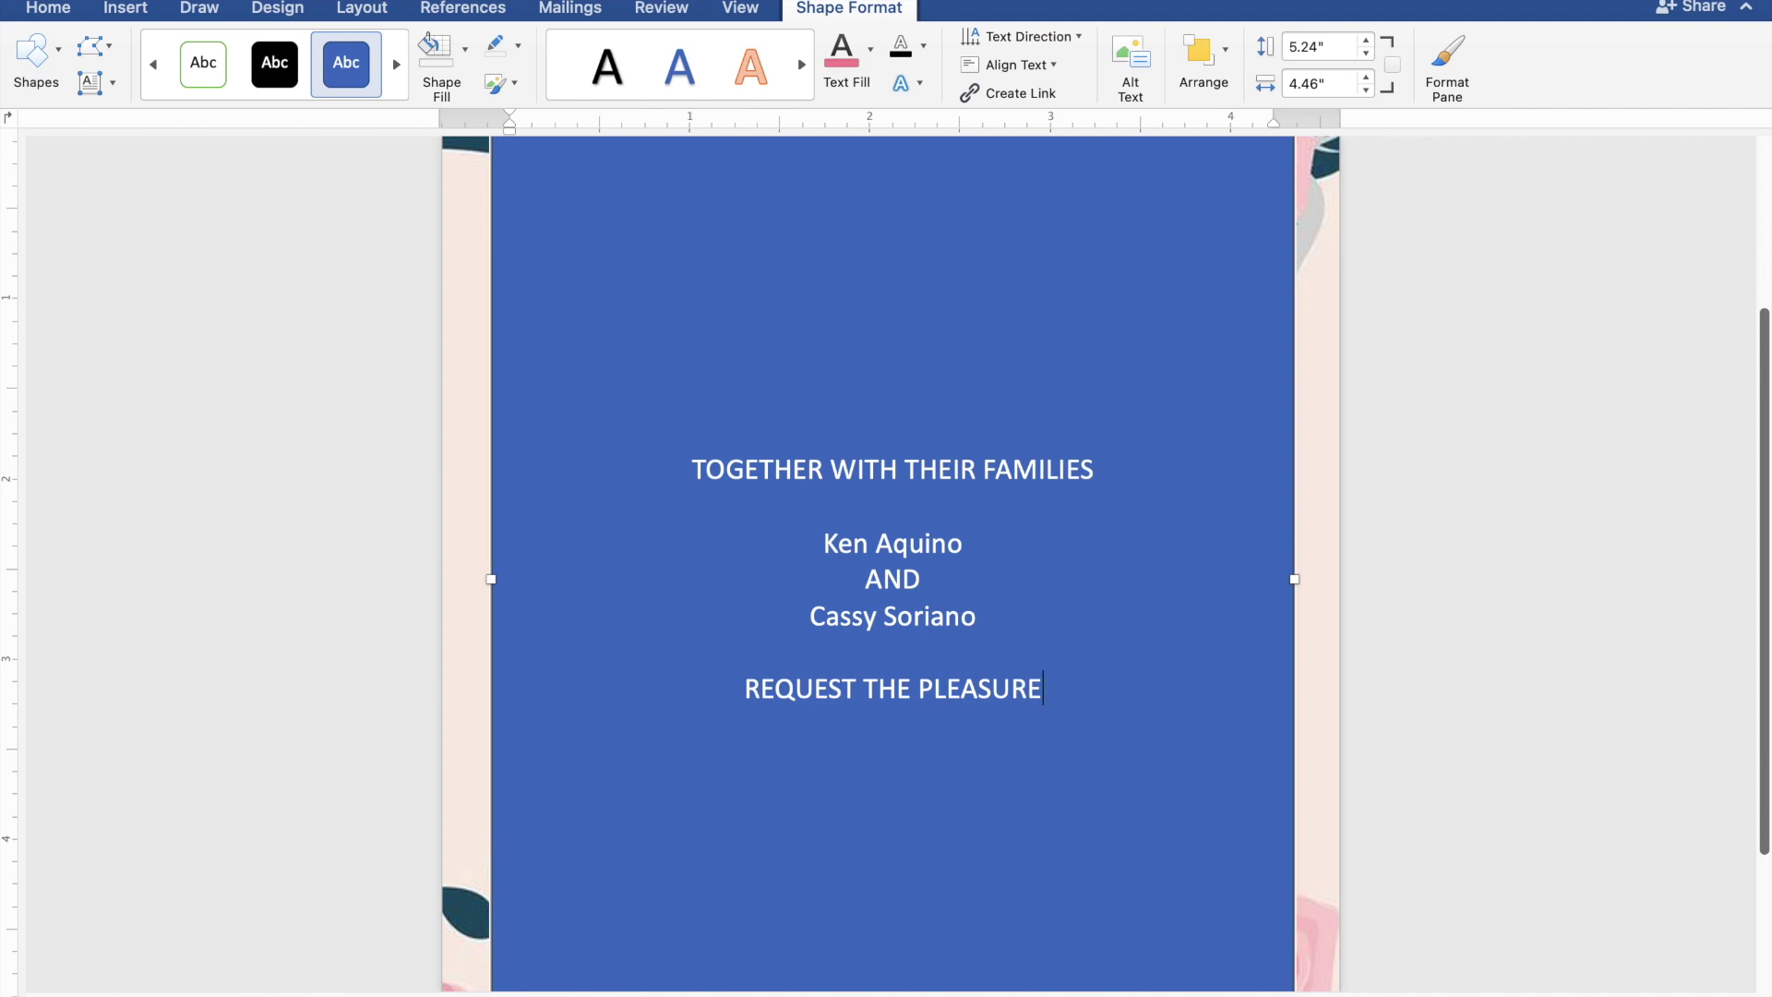
text( OF)
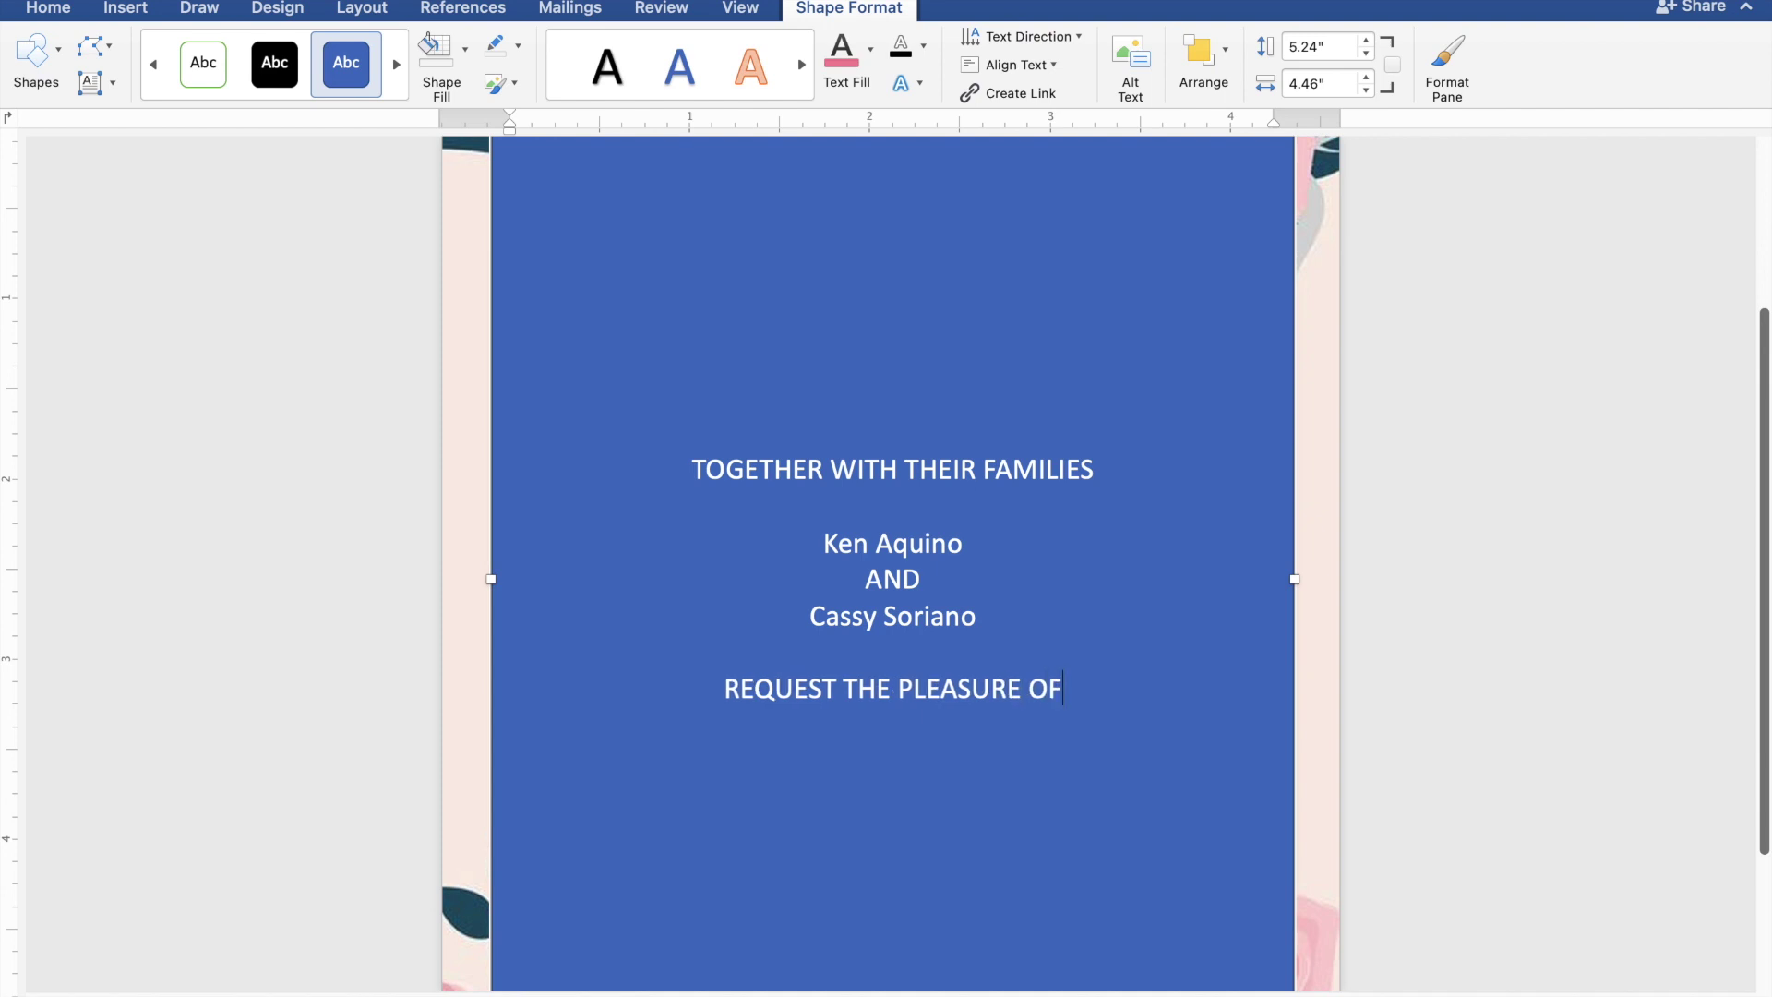
text( YO)
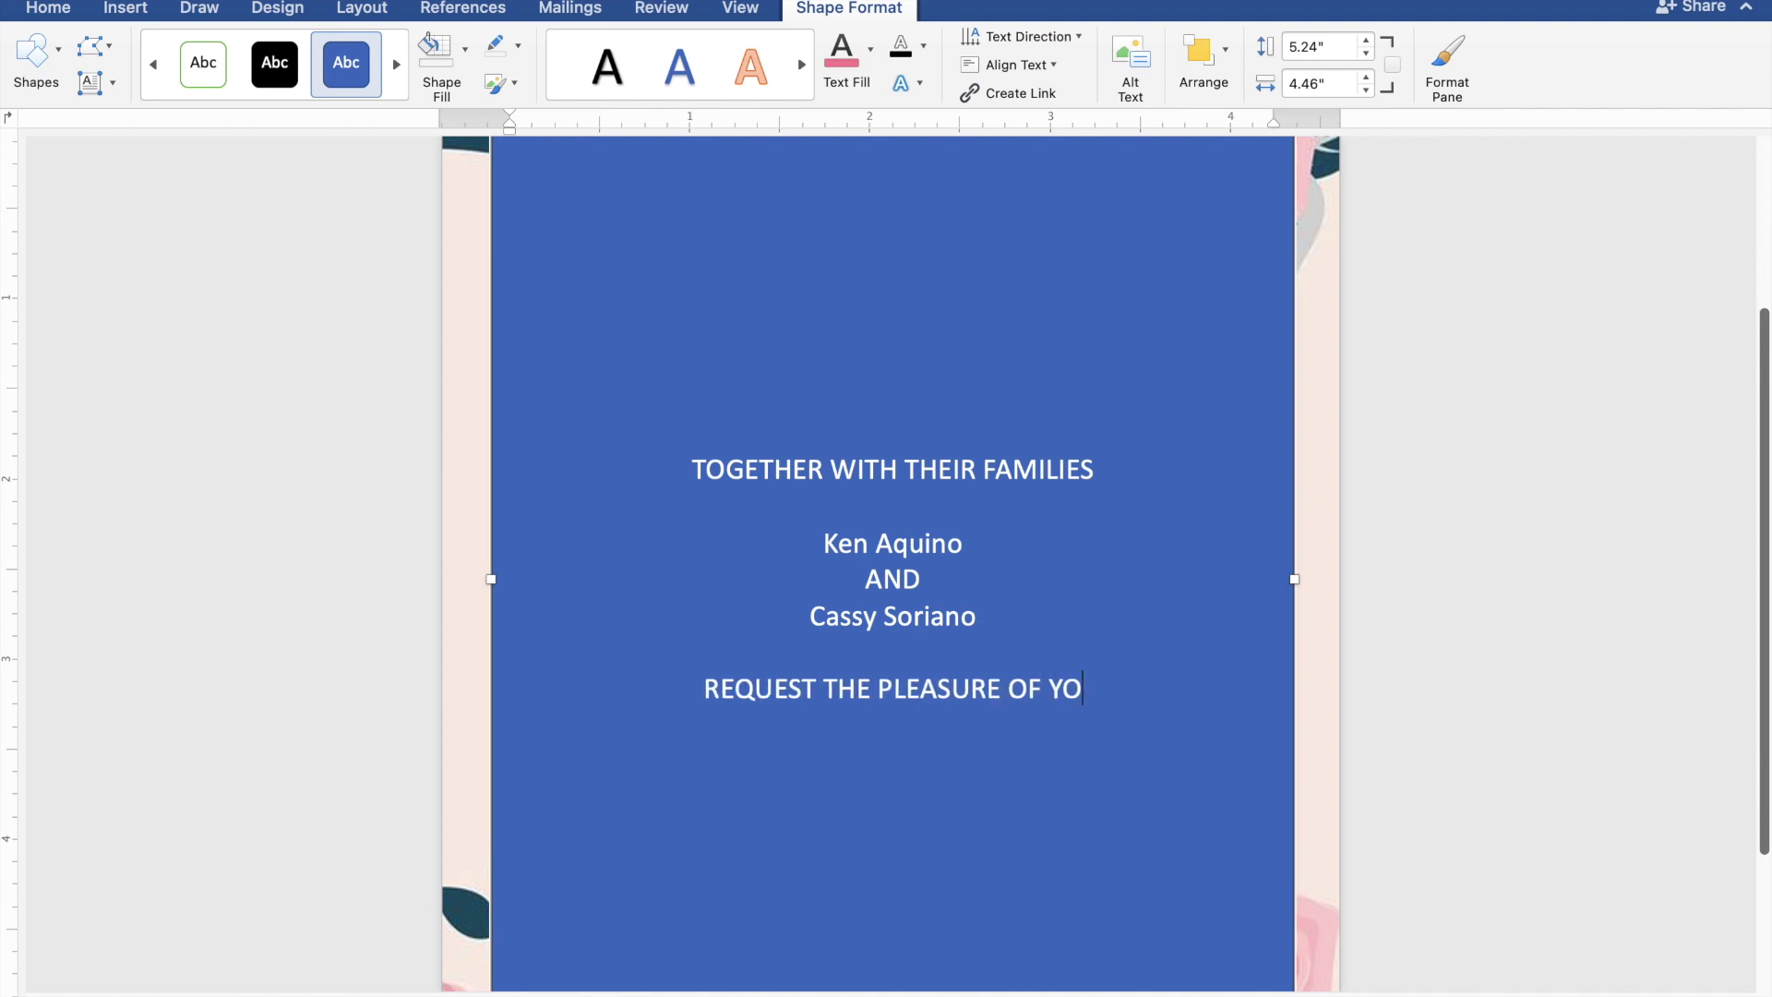
text(UR)
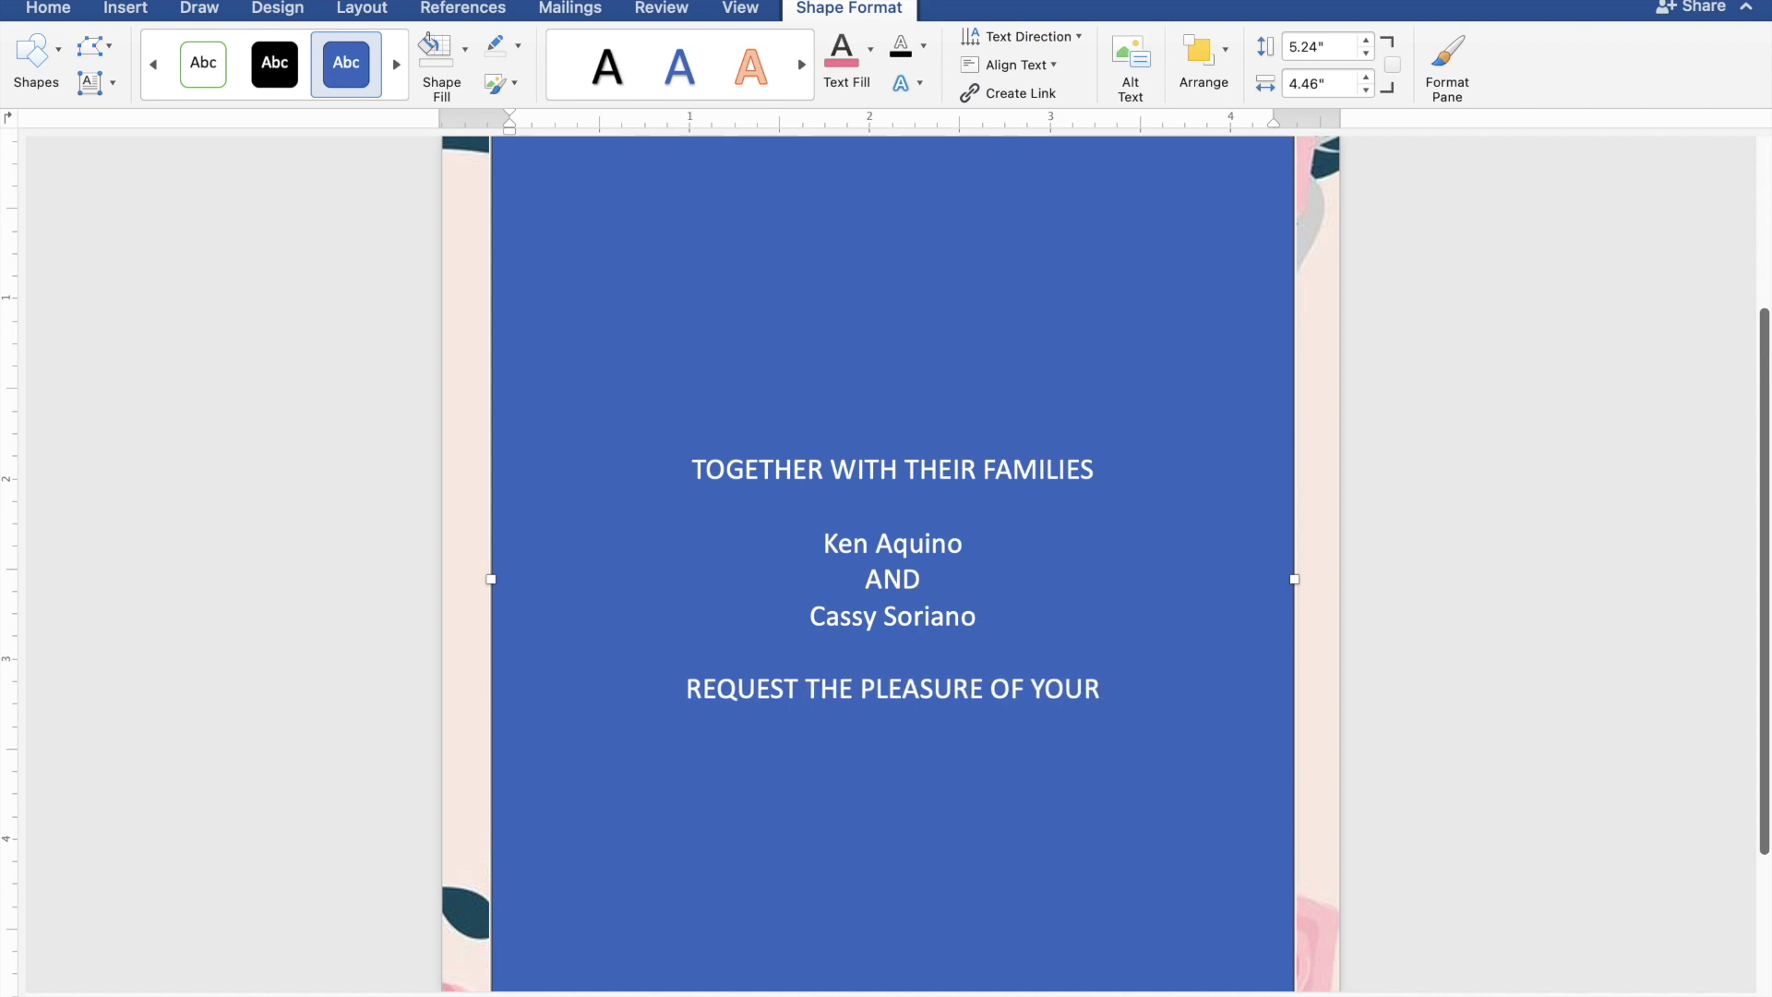
text( PRE)
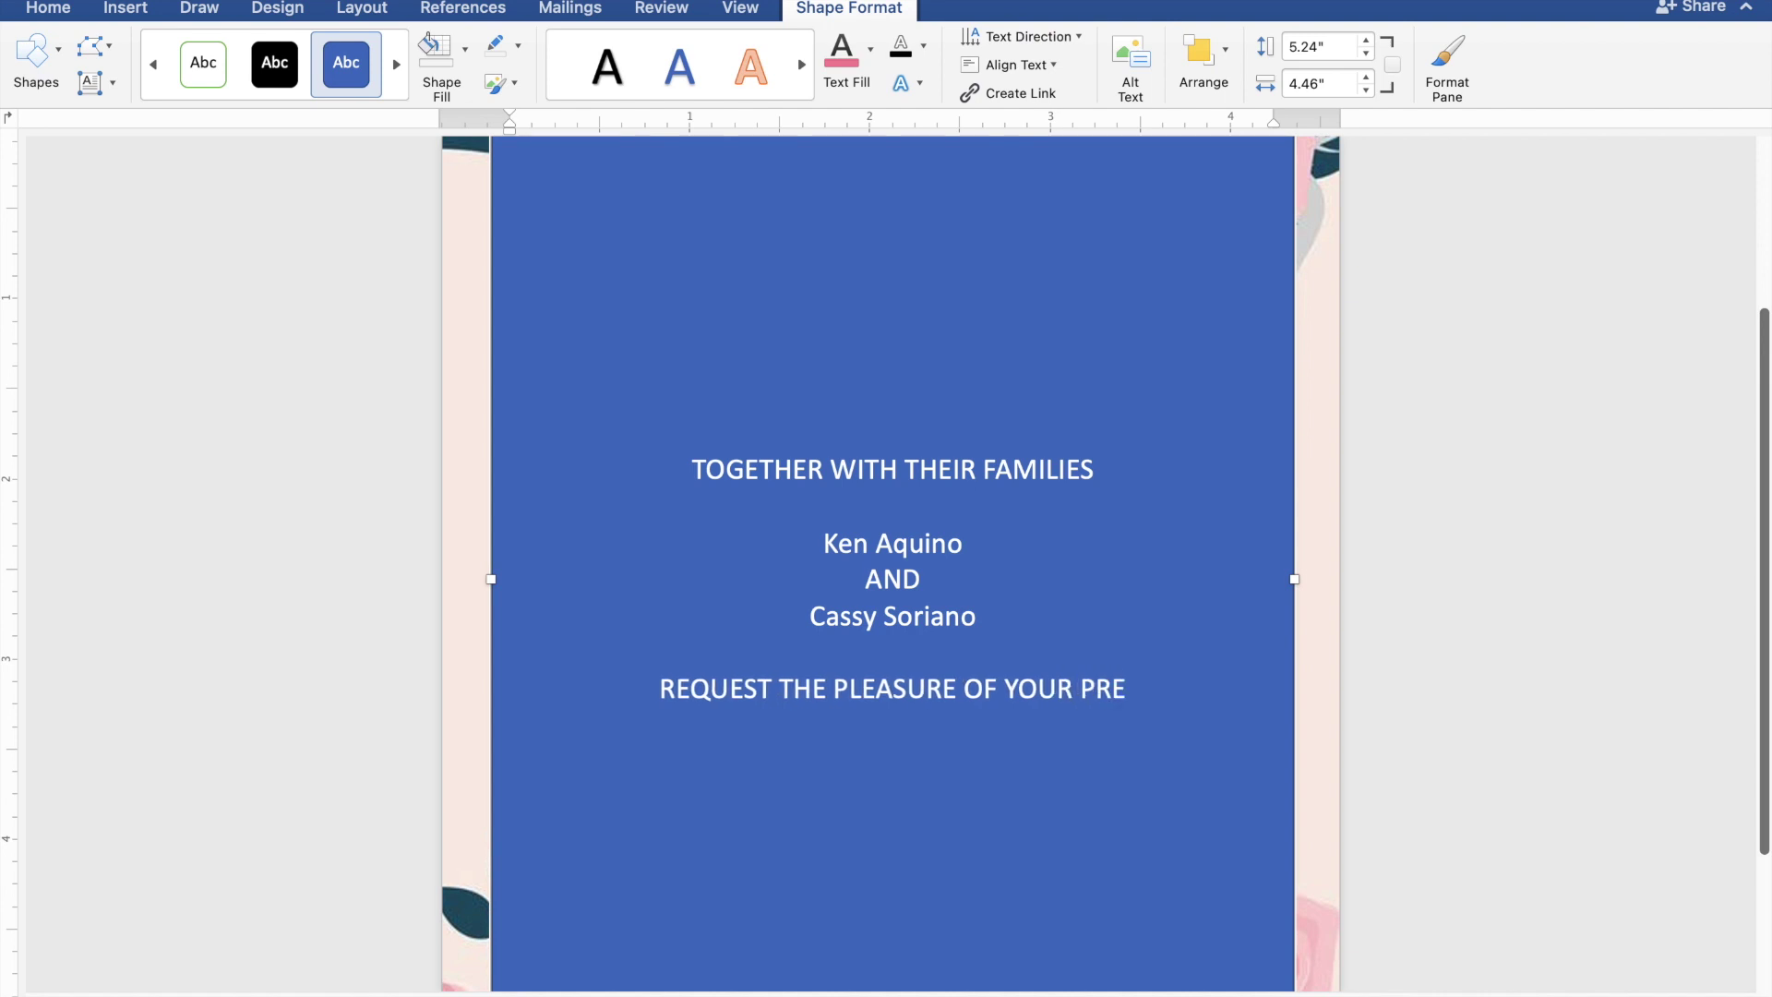
text(SENCE)
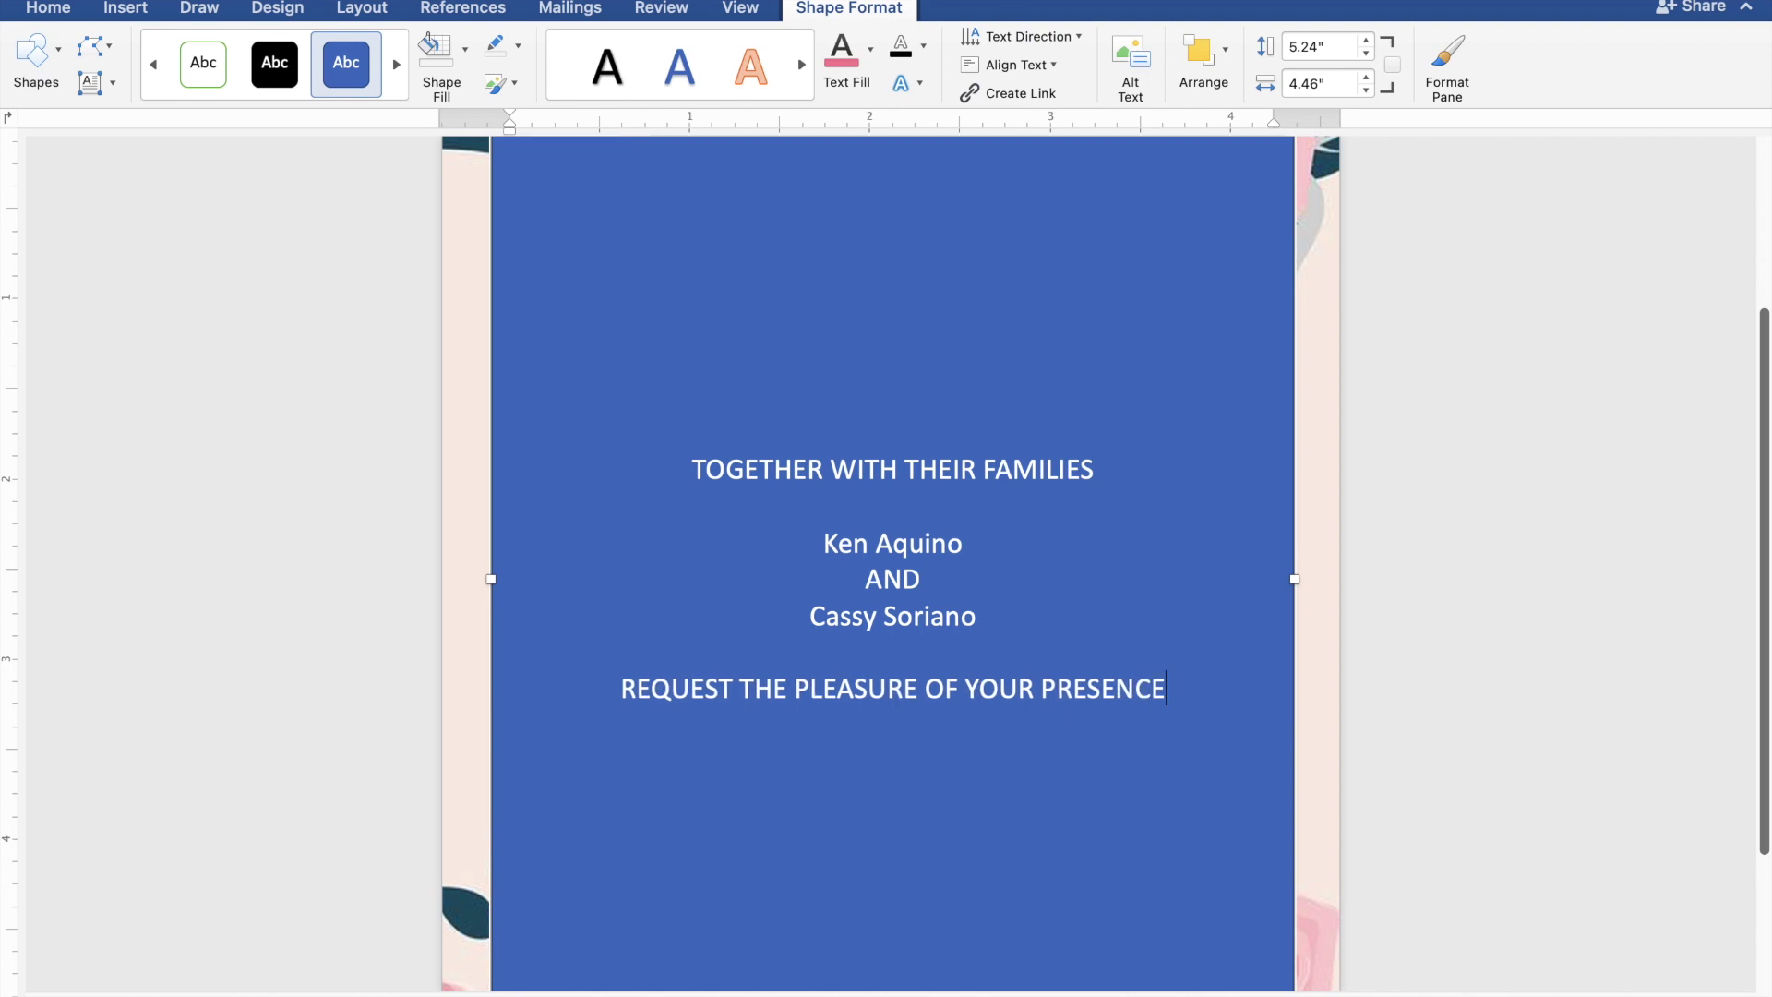
key(Return)
text(A)
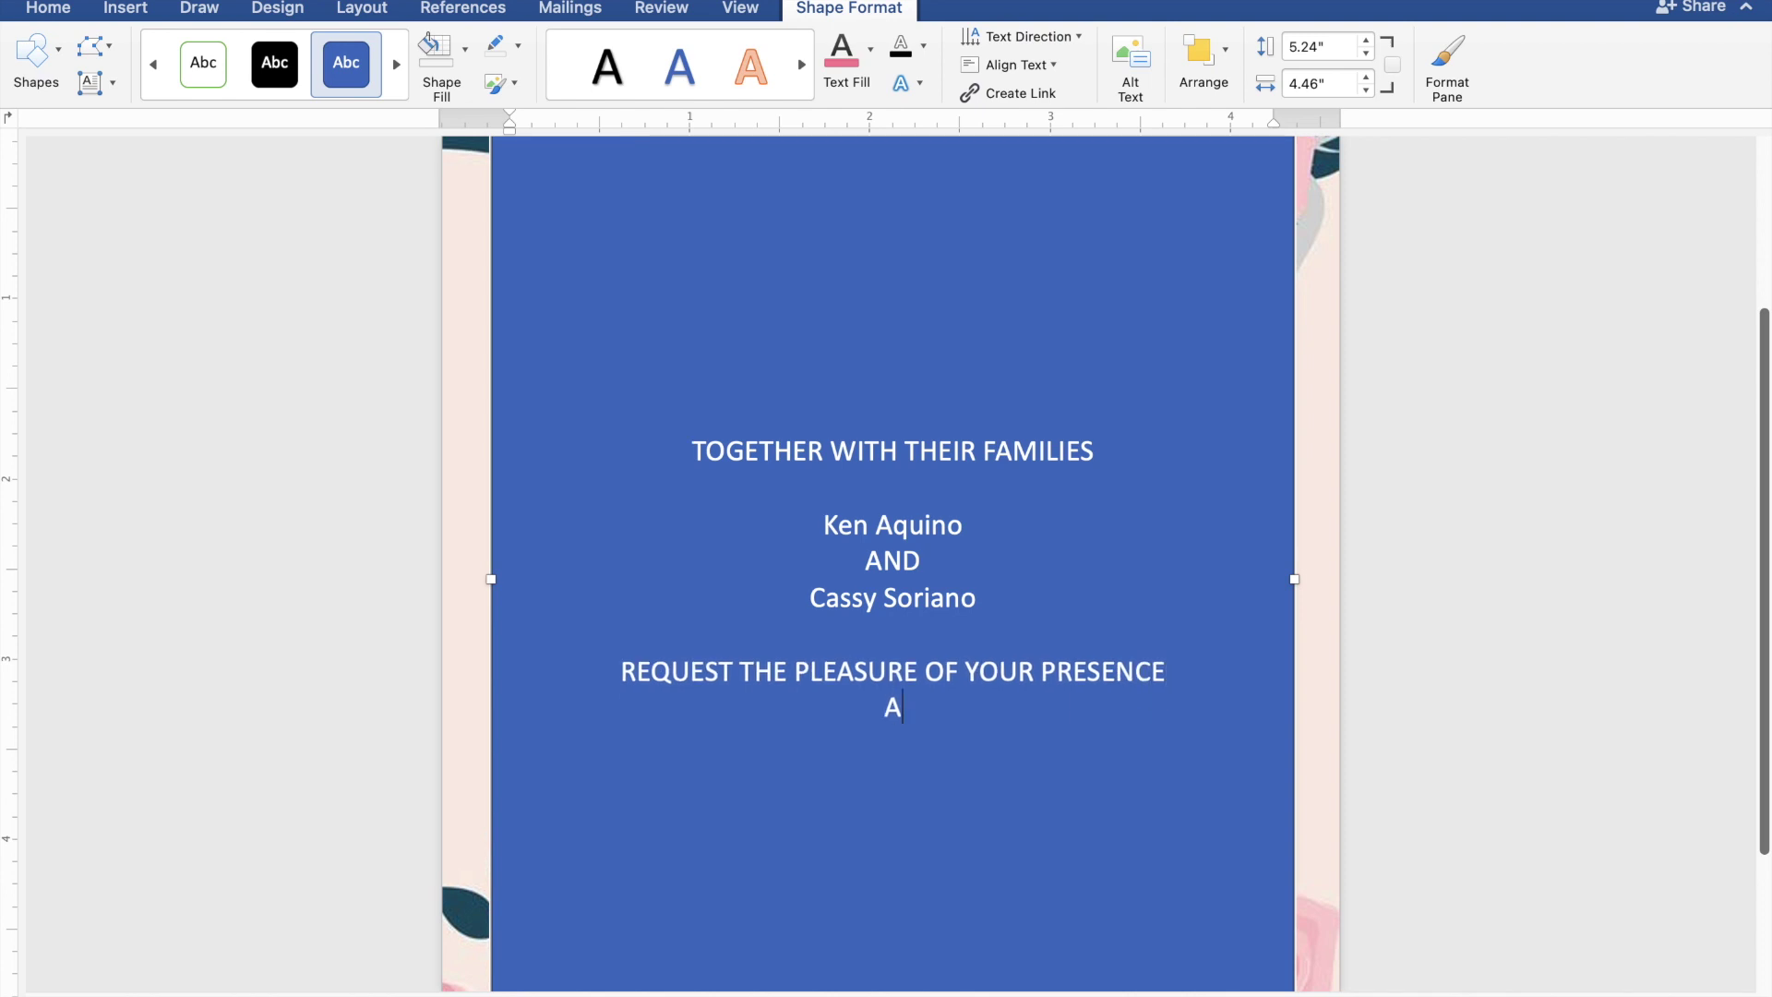
text(S THEY JOYF)
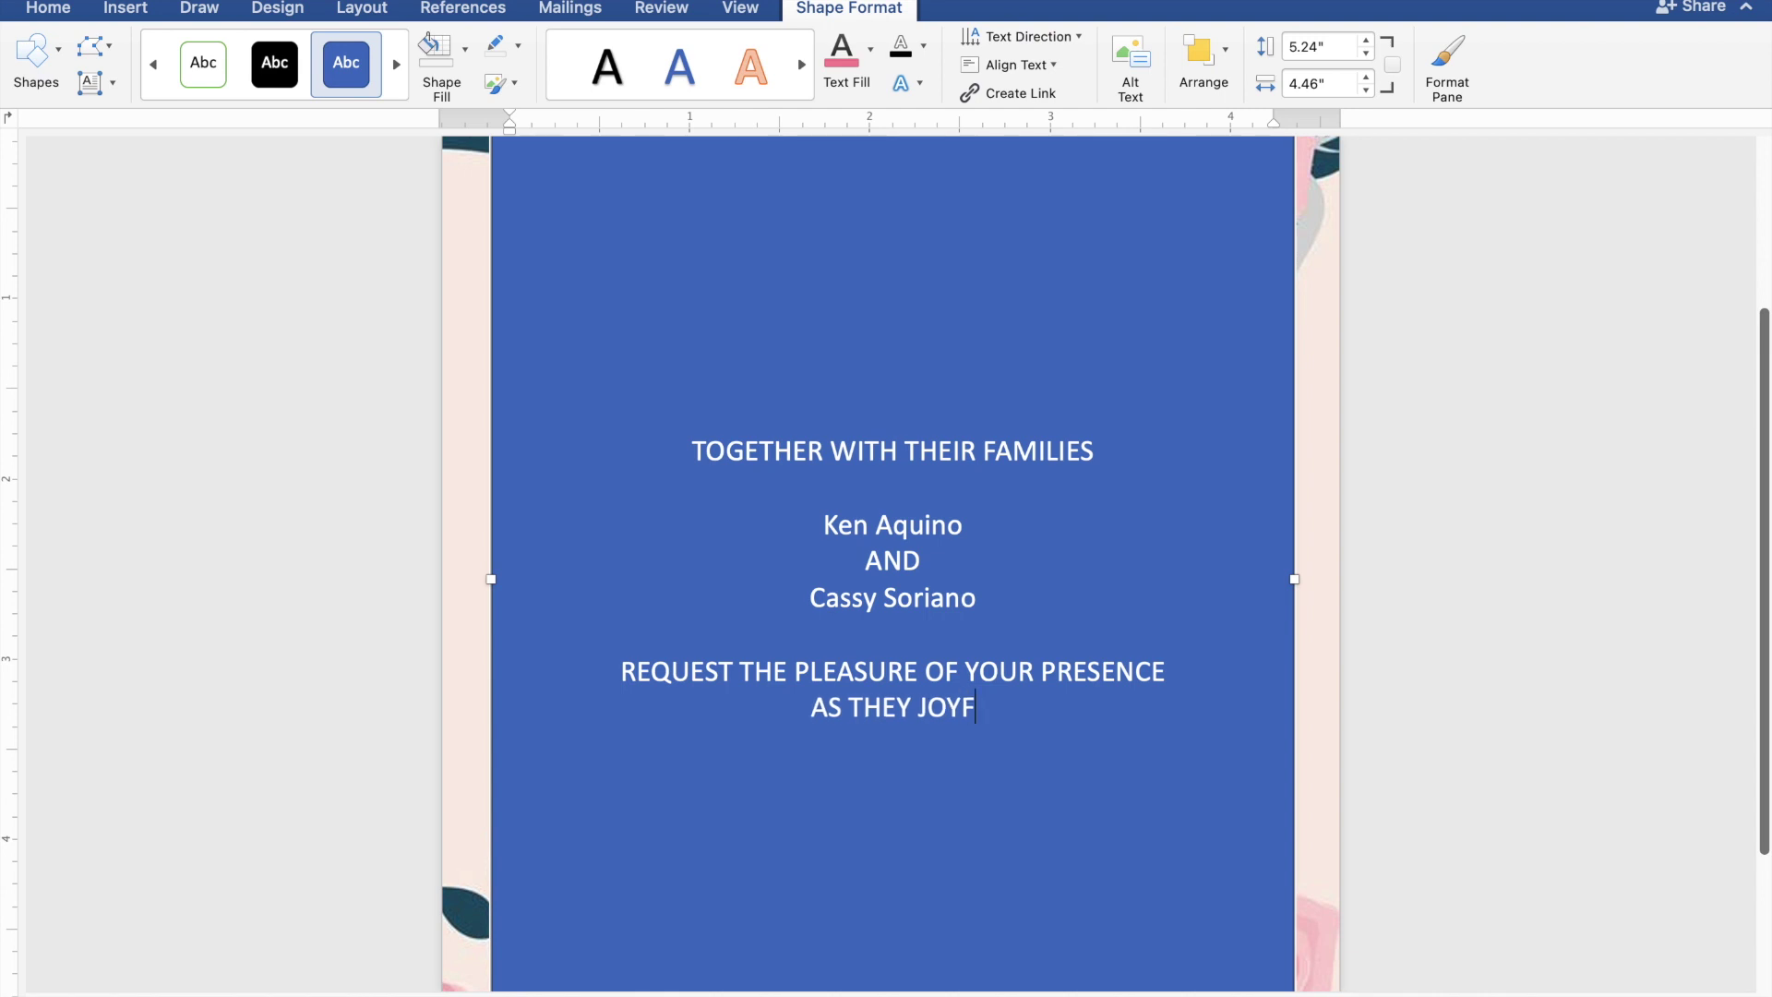
text(ULLY UNITE)
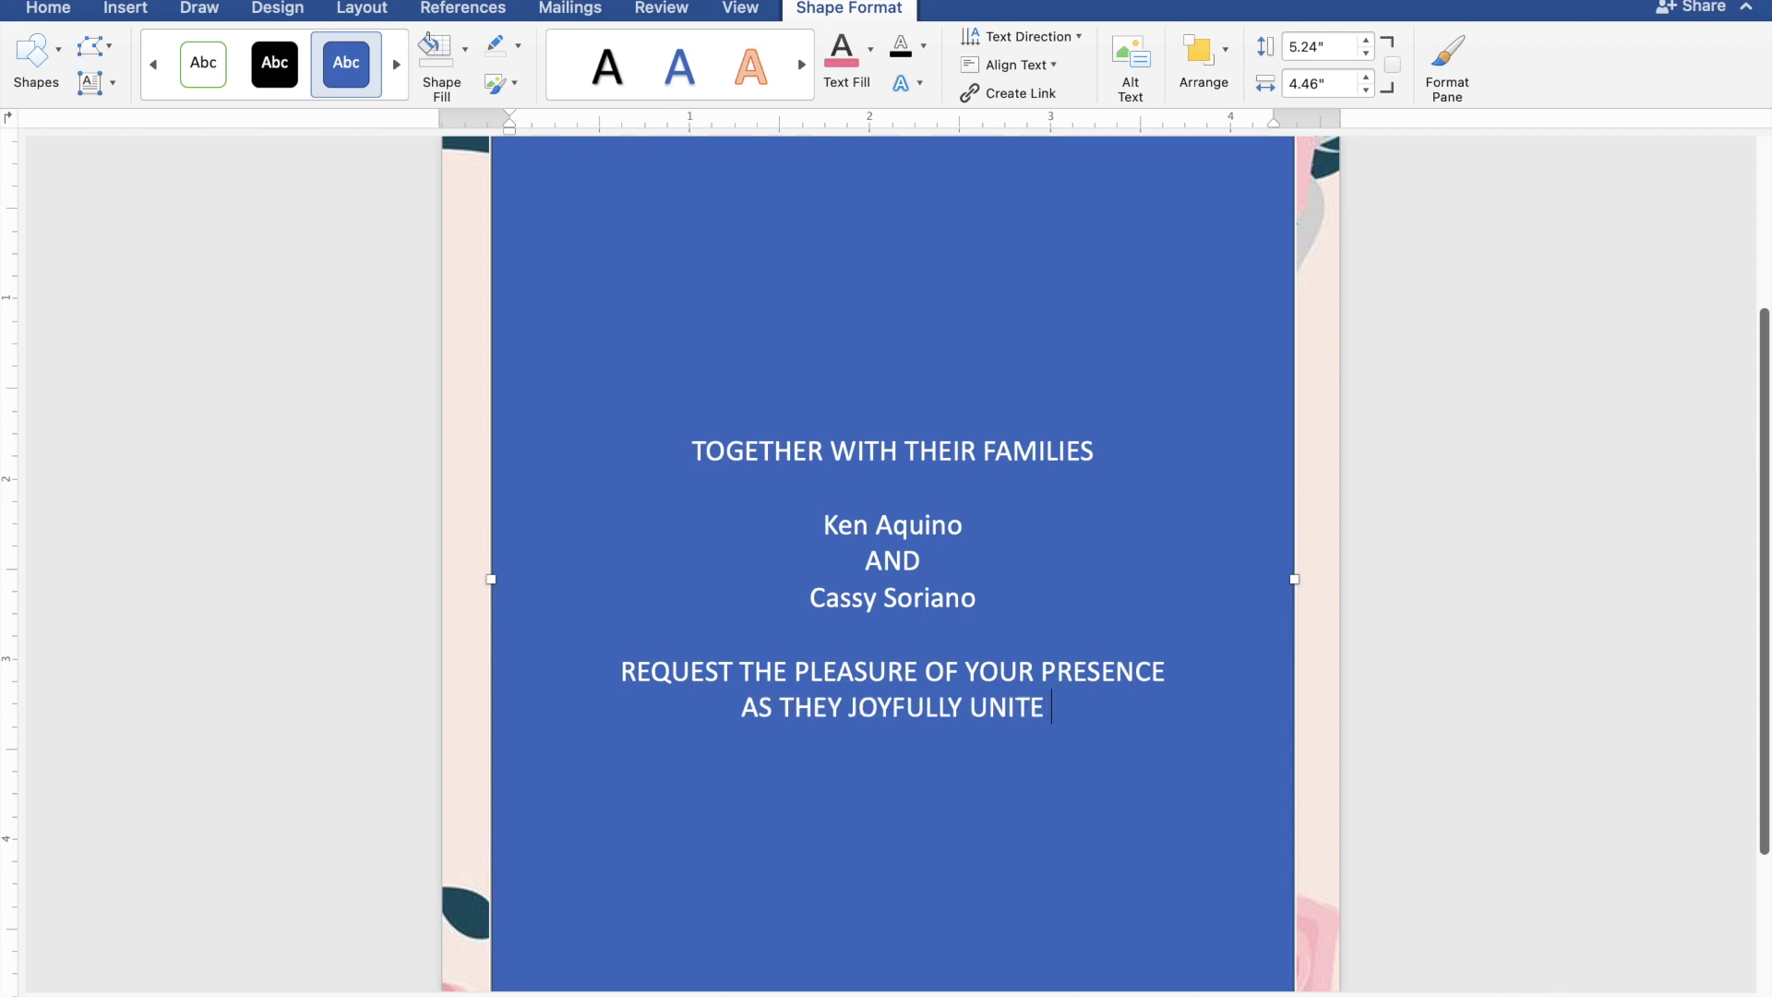
text( IN M)
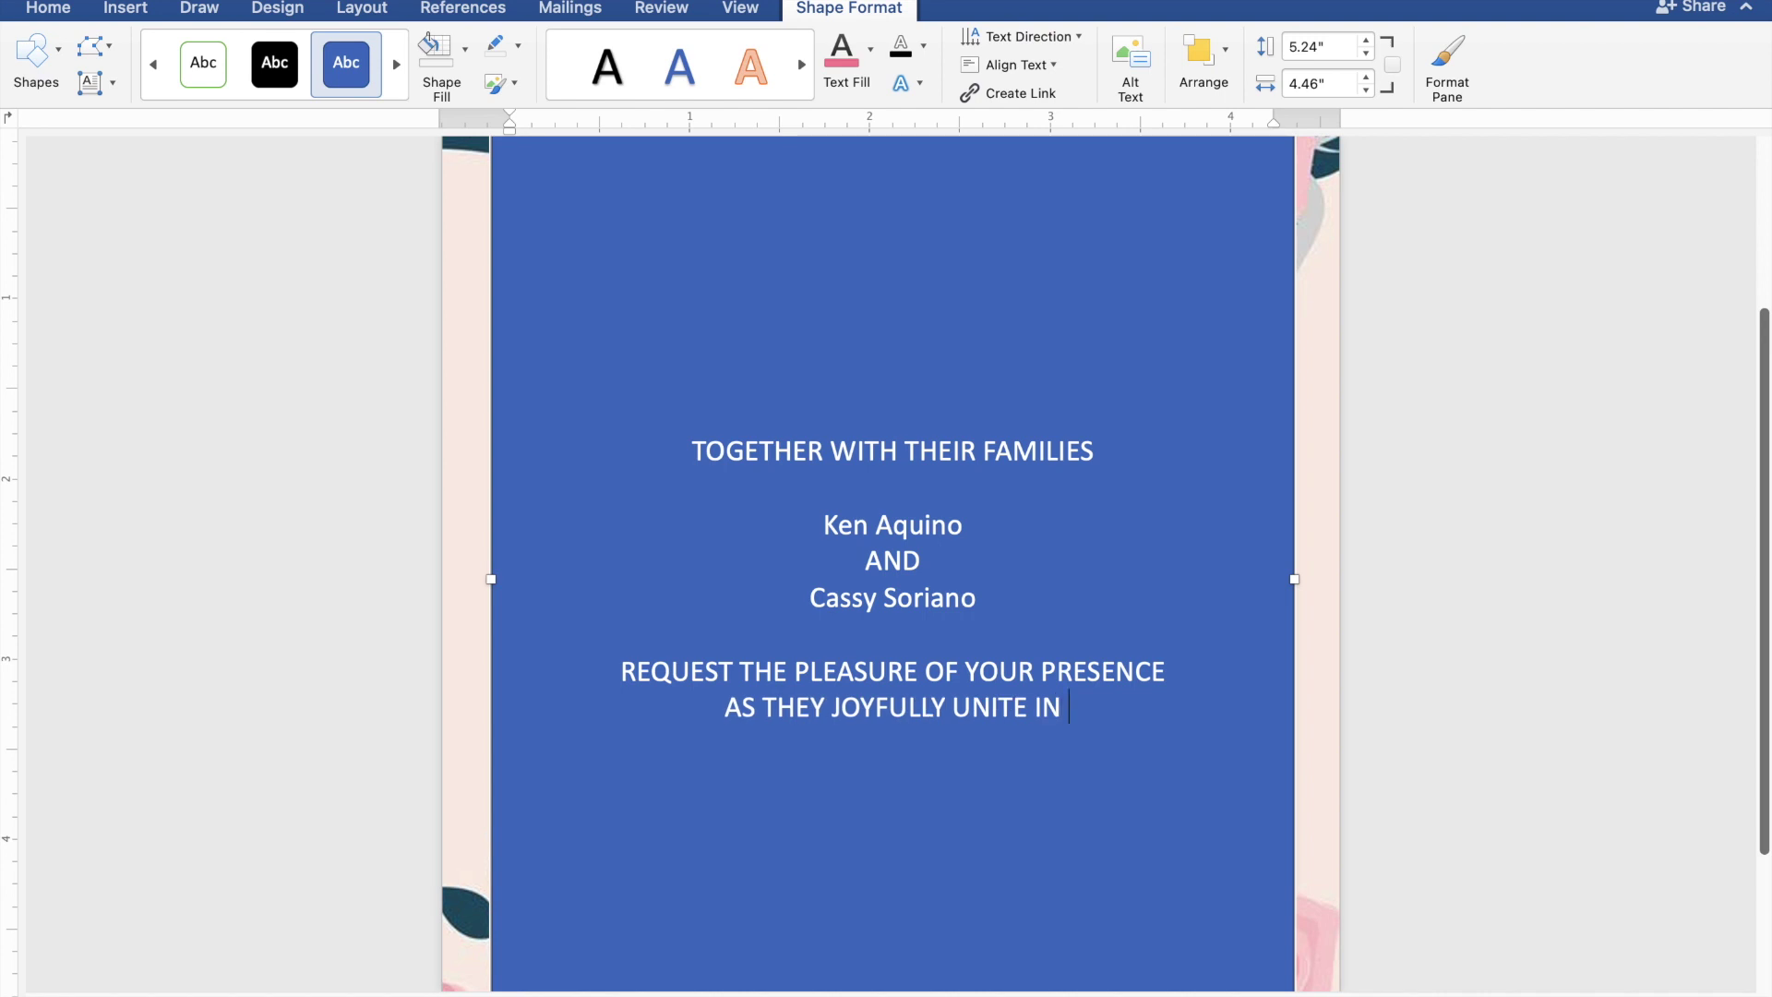
text(RRI)
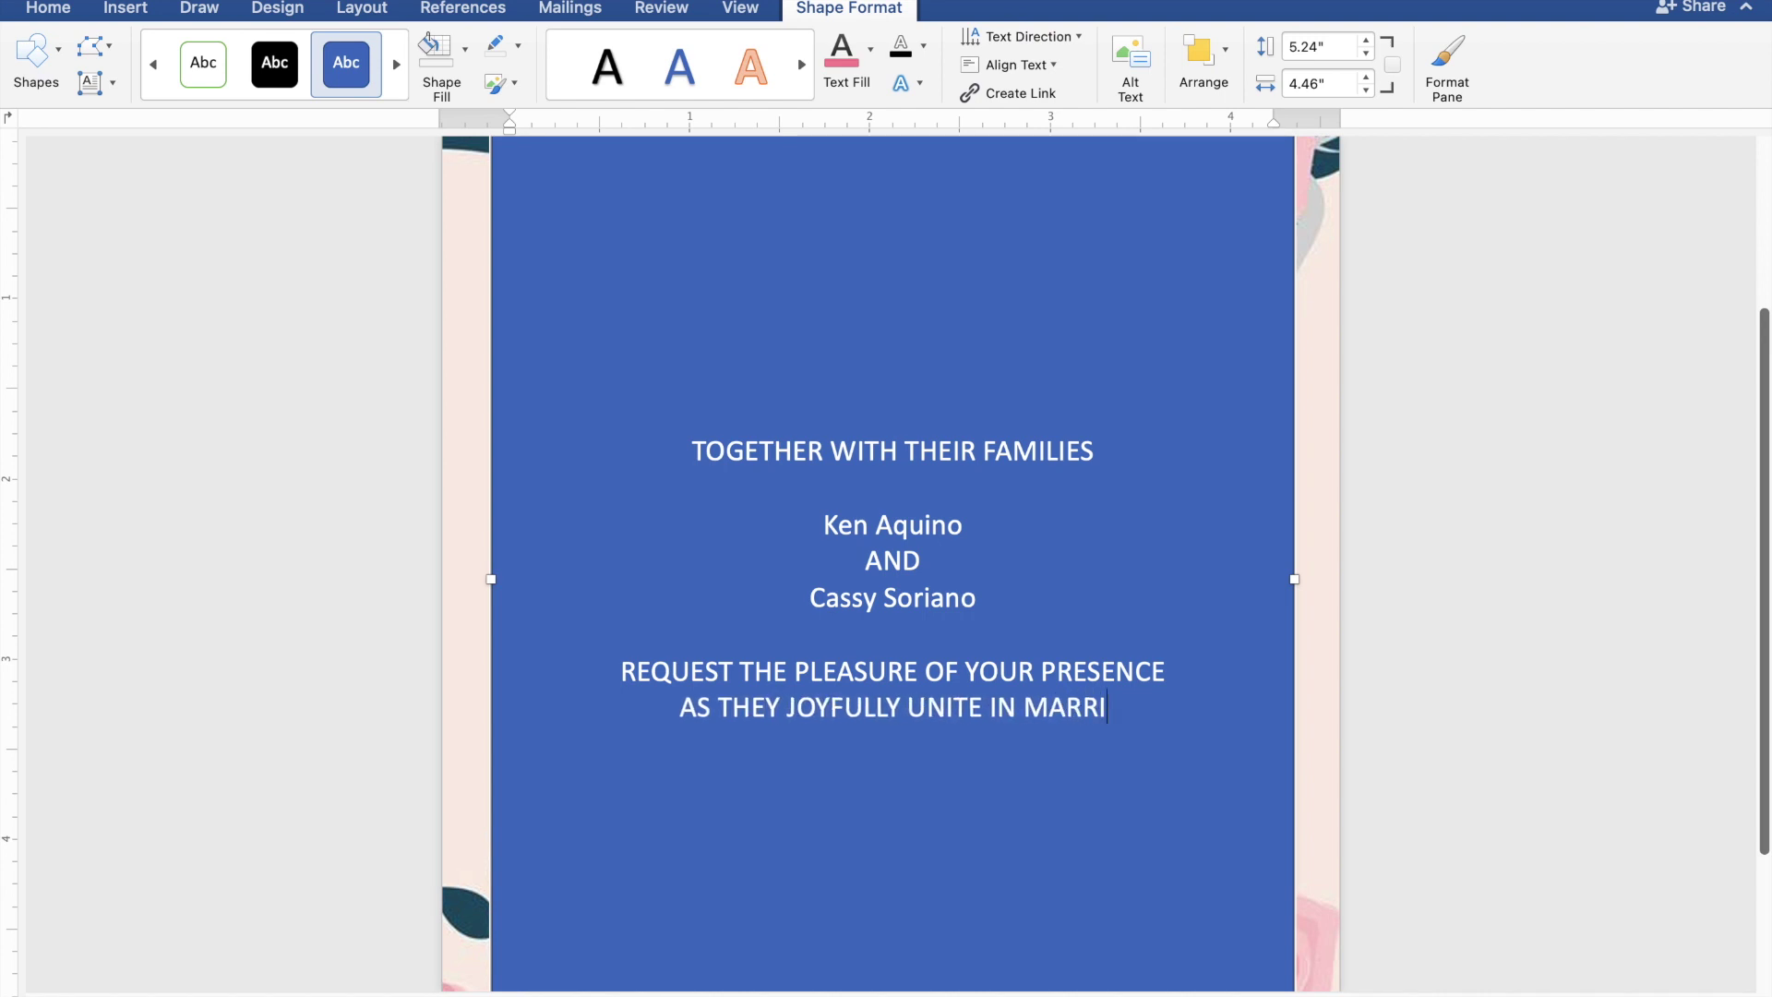
text(AGE)
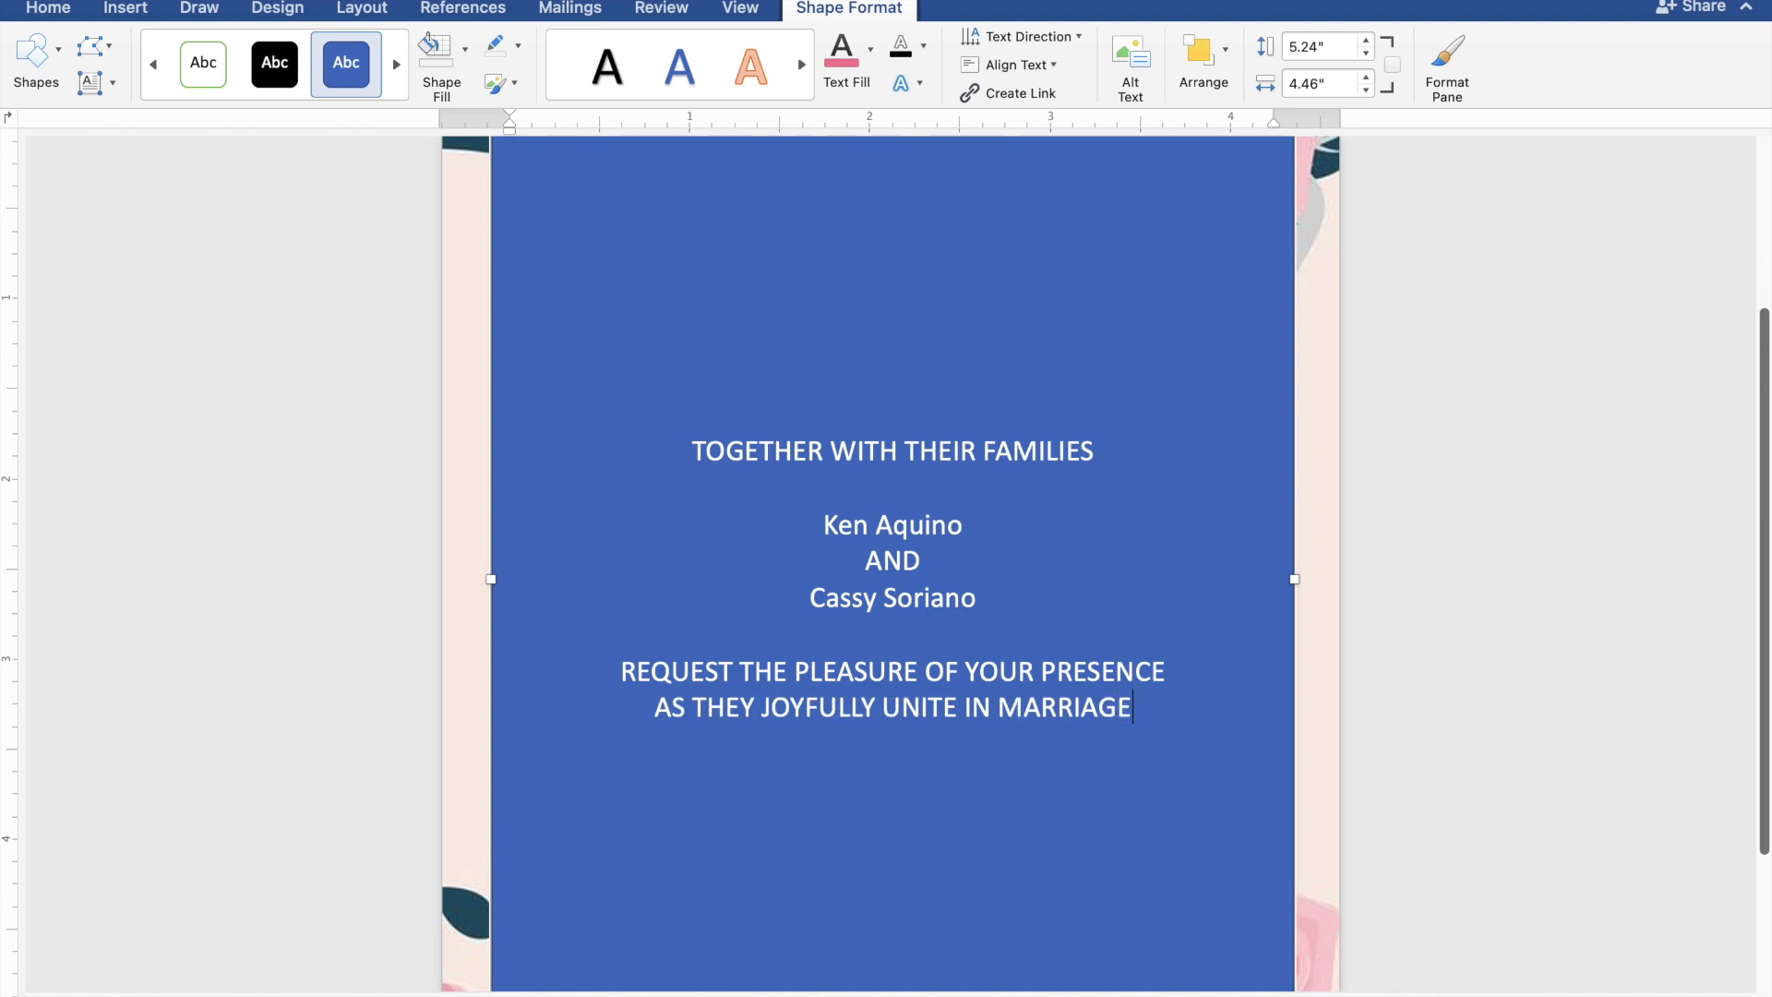
key(Return)
key(Return)
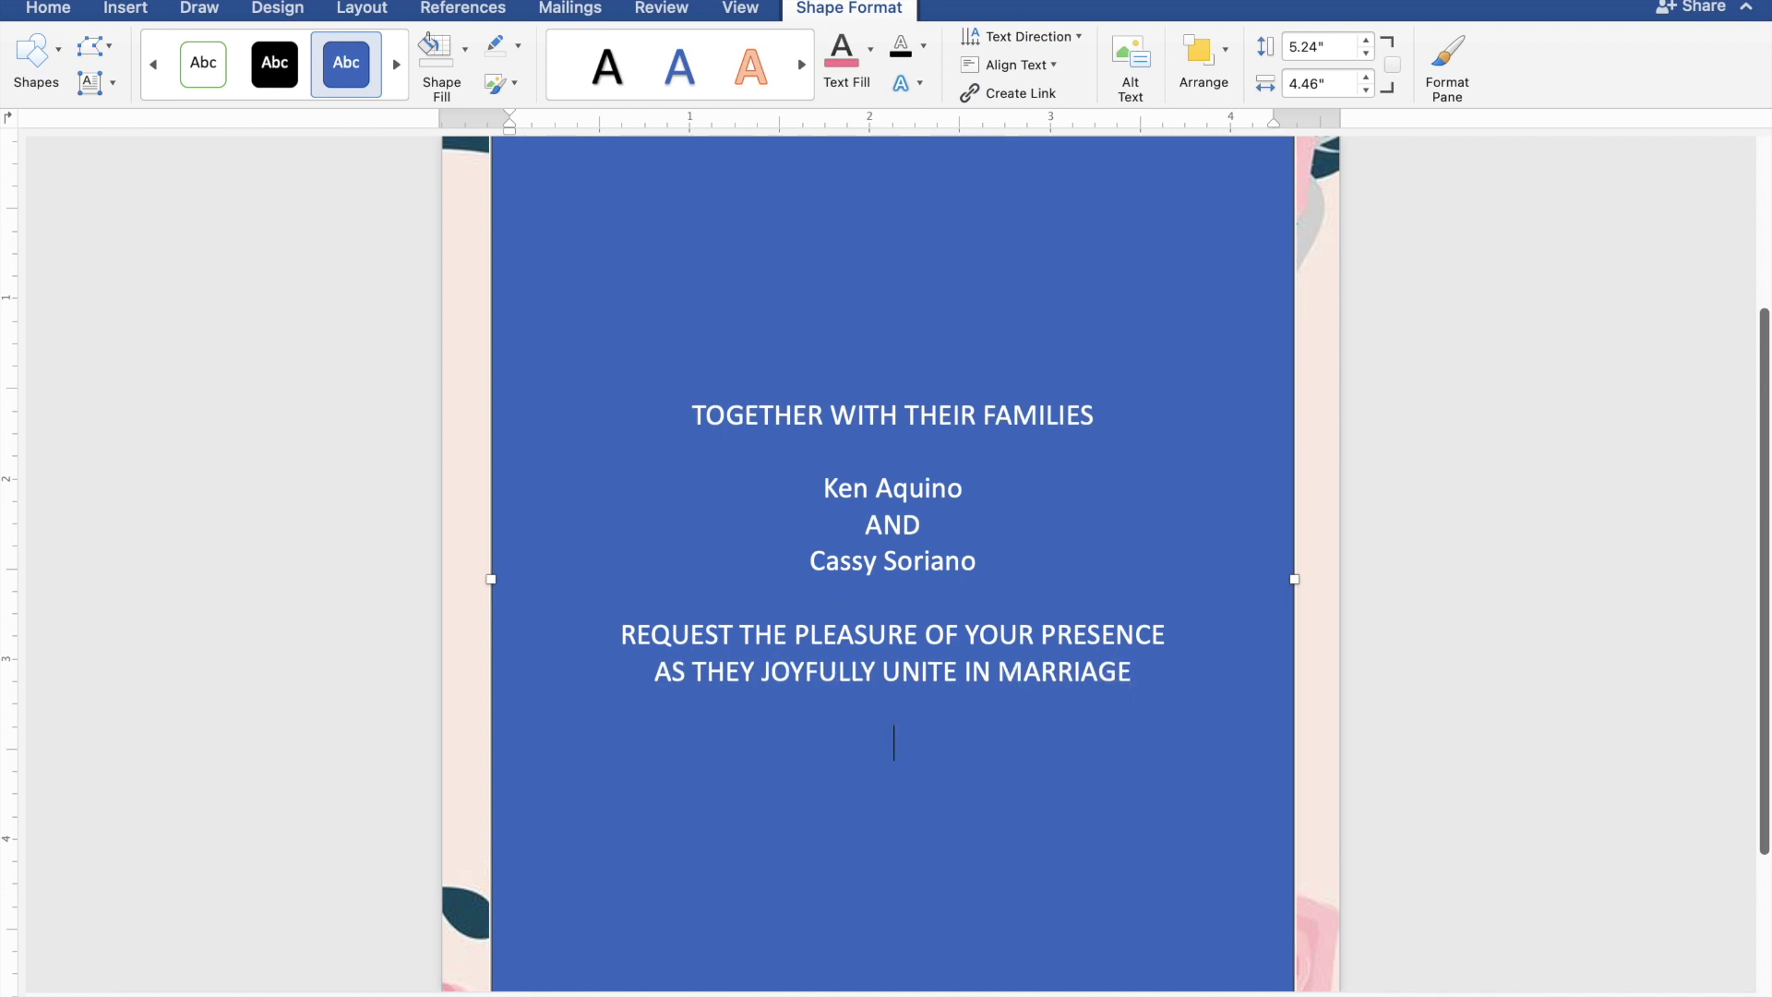
- Add the lines SUNDAY, JANUARY 28, 2024 and 10:00 IN THE MORNING
text(SU)
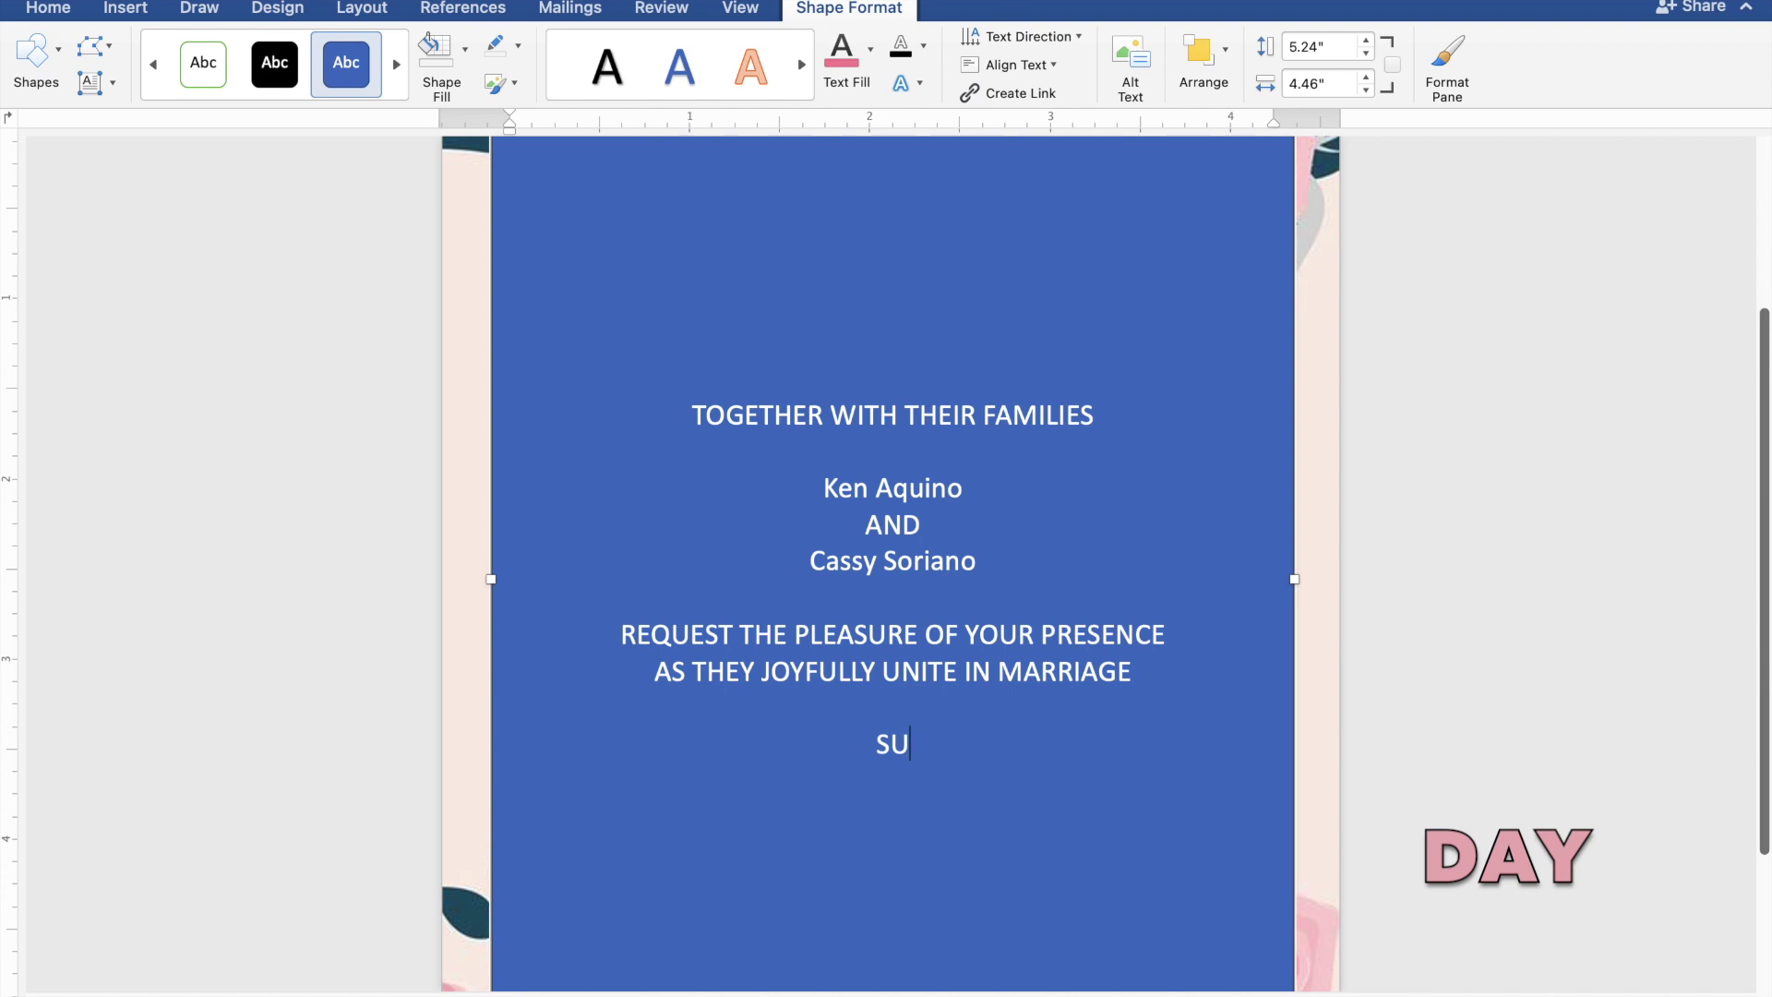
text(ND)
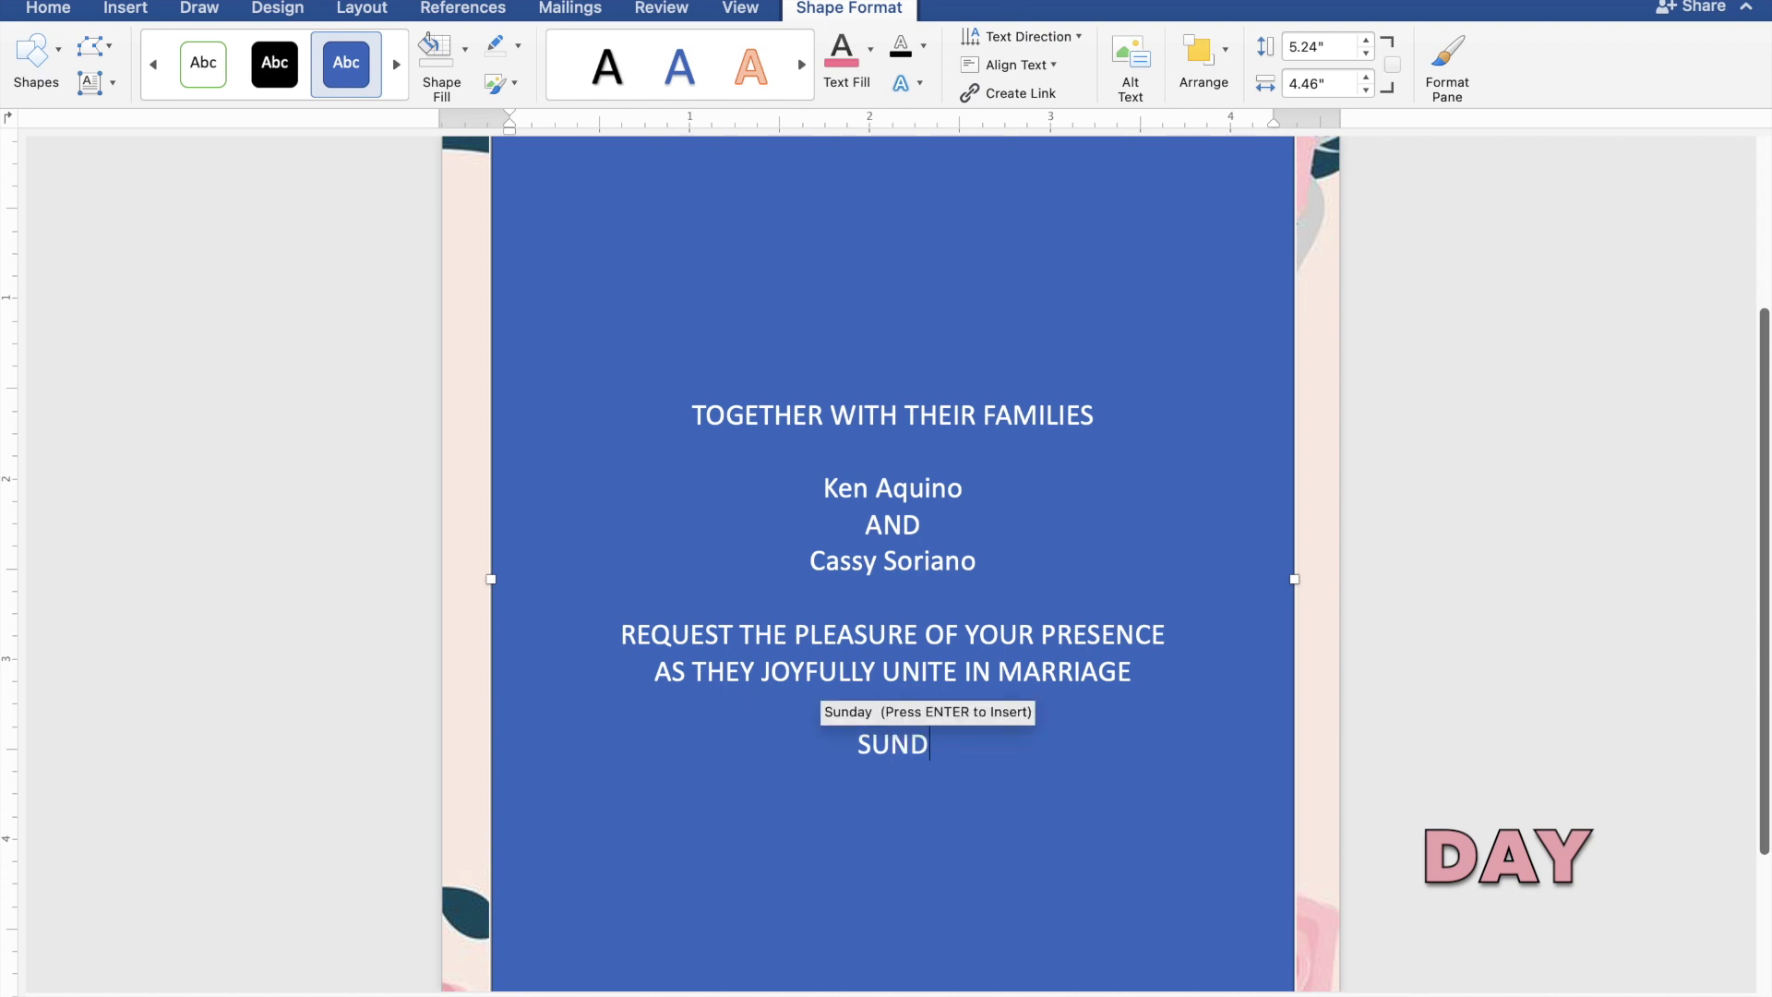
text(AY)
key(Return)
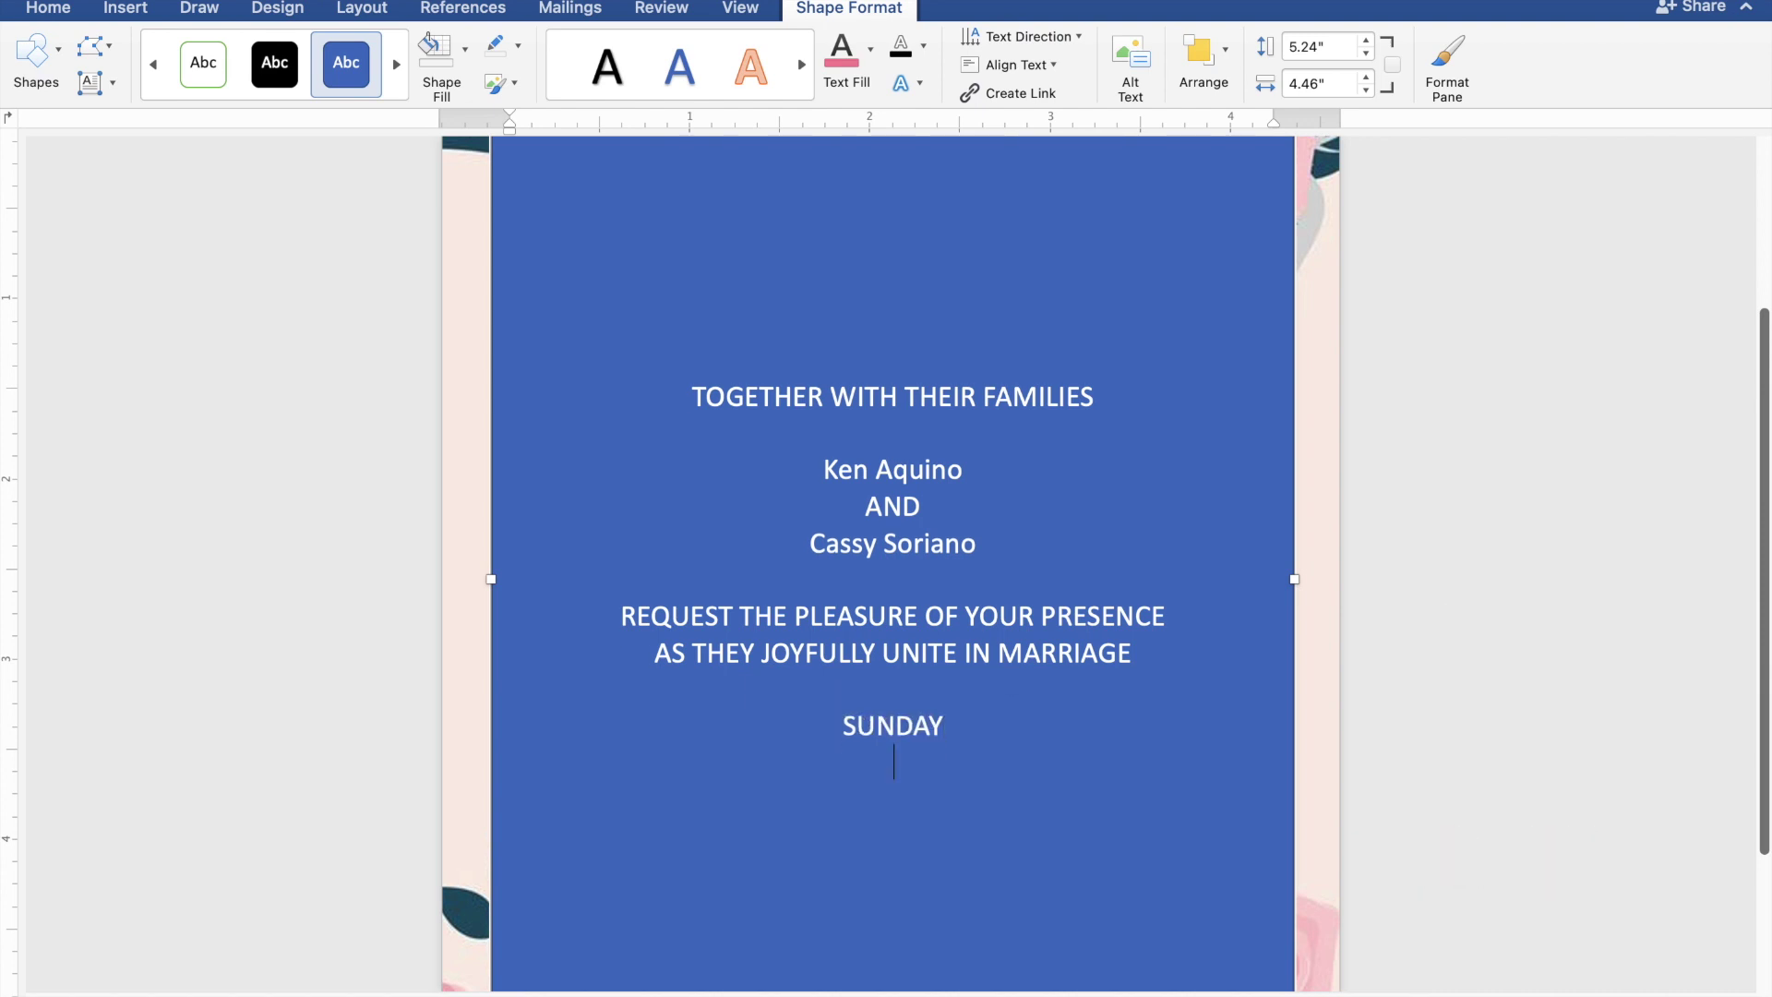
text(JANUARY)
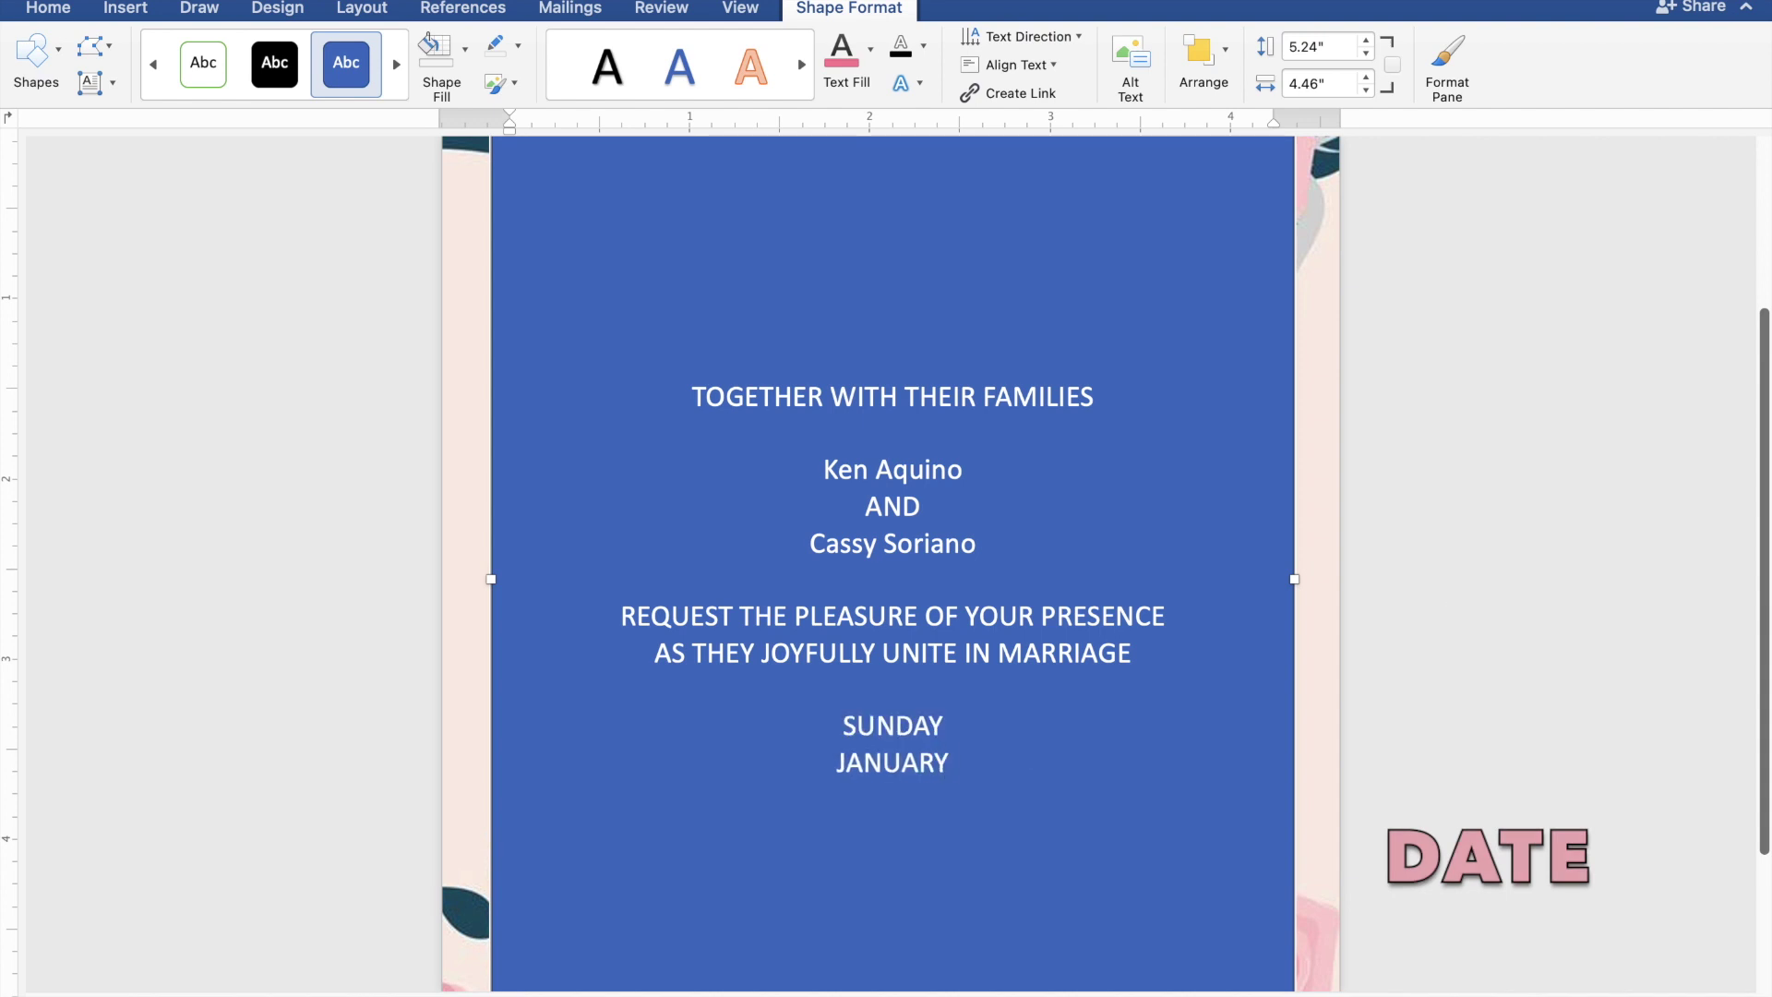
text( 28)
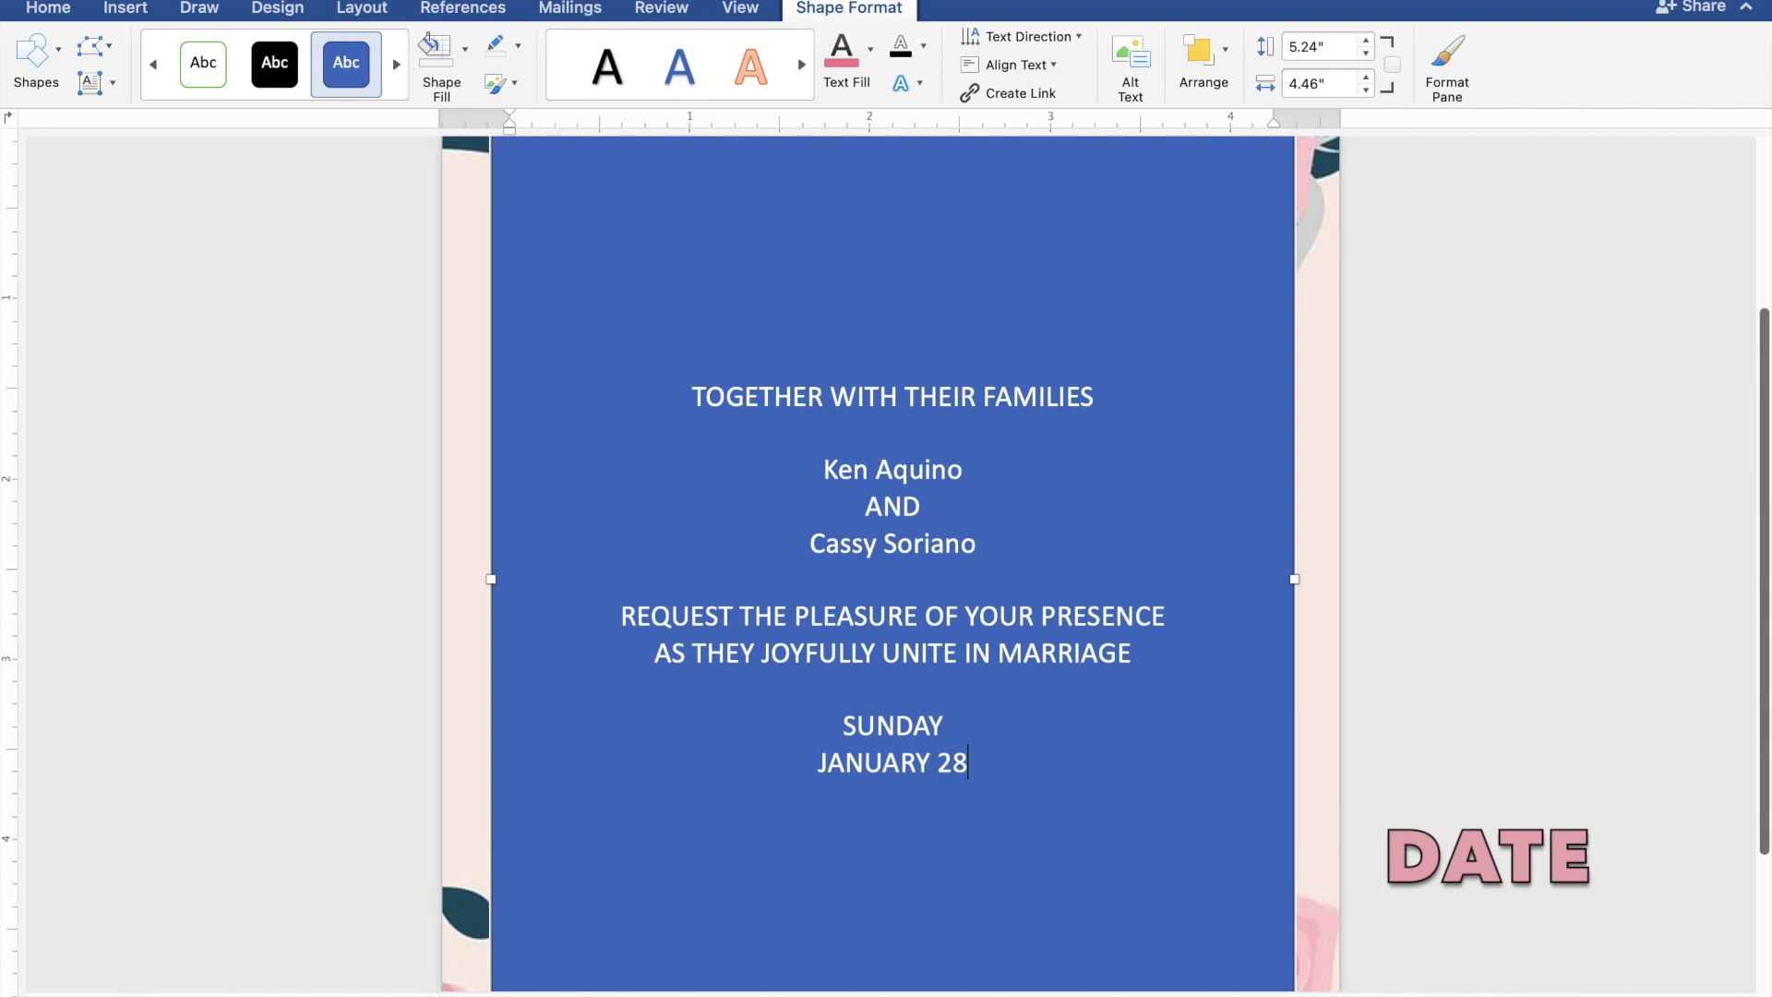
text(, 2)
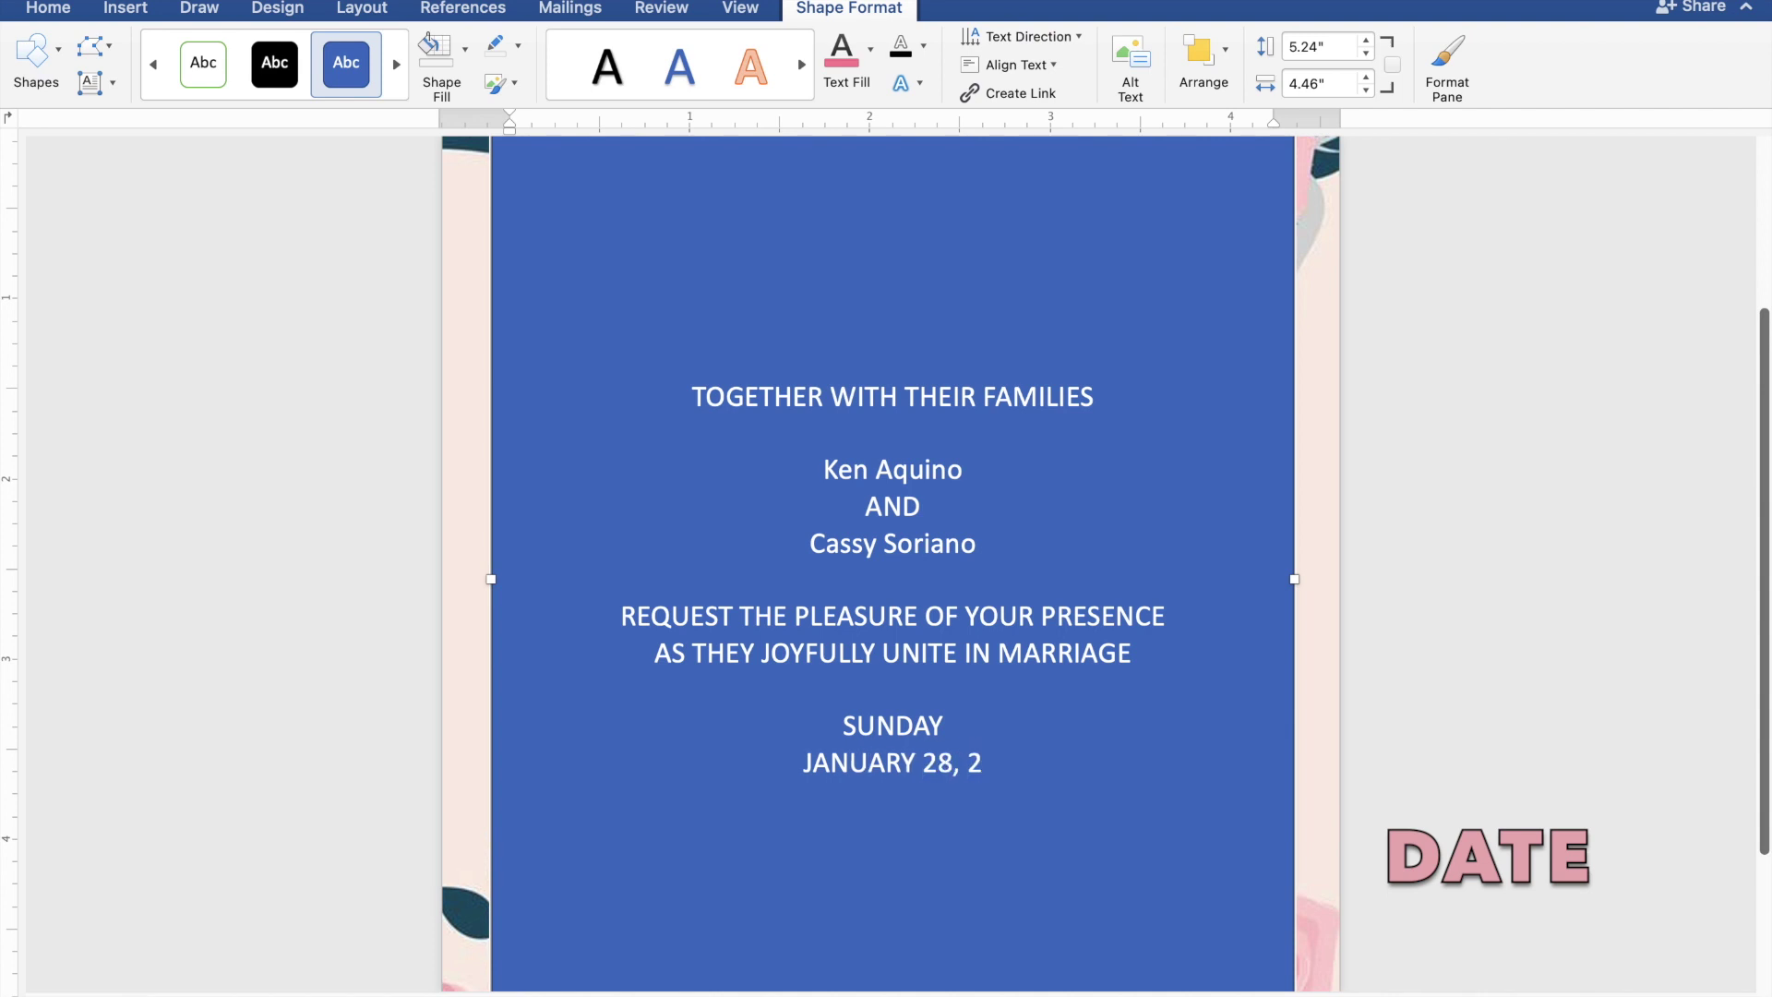
text(024)
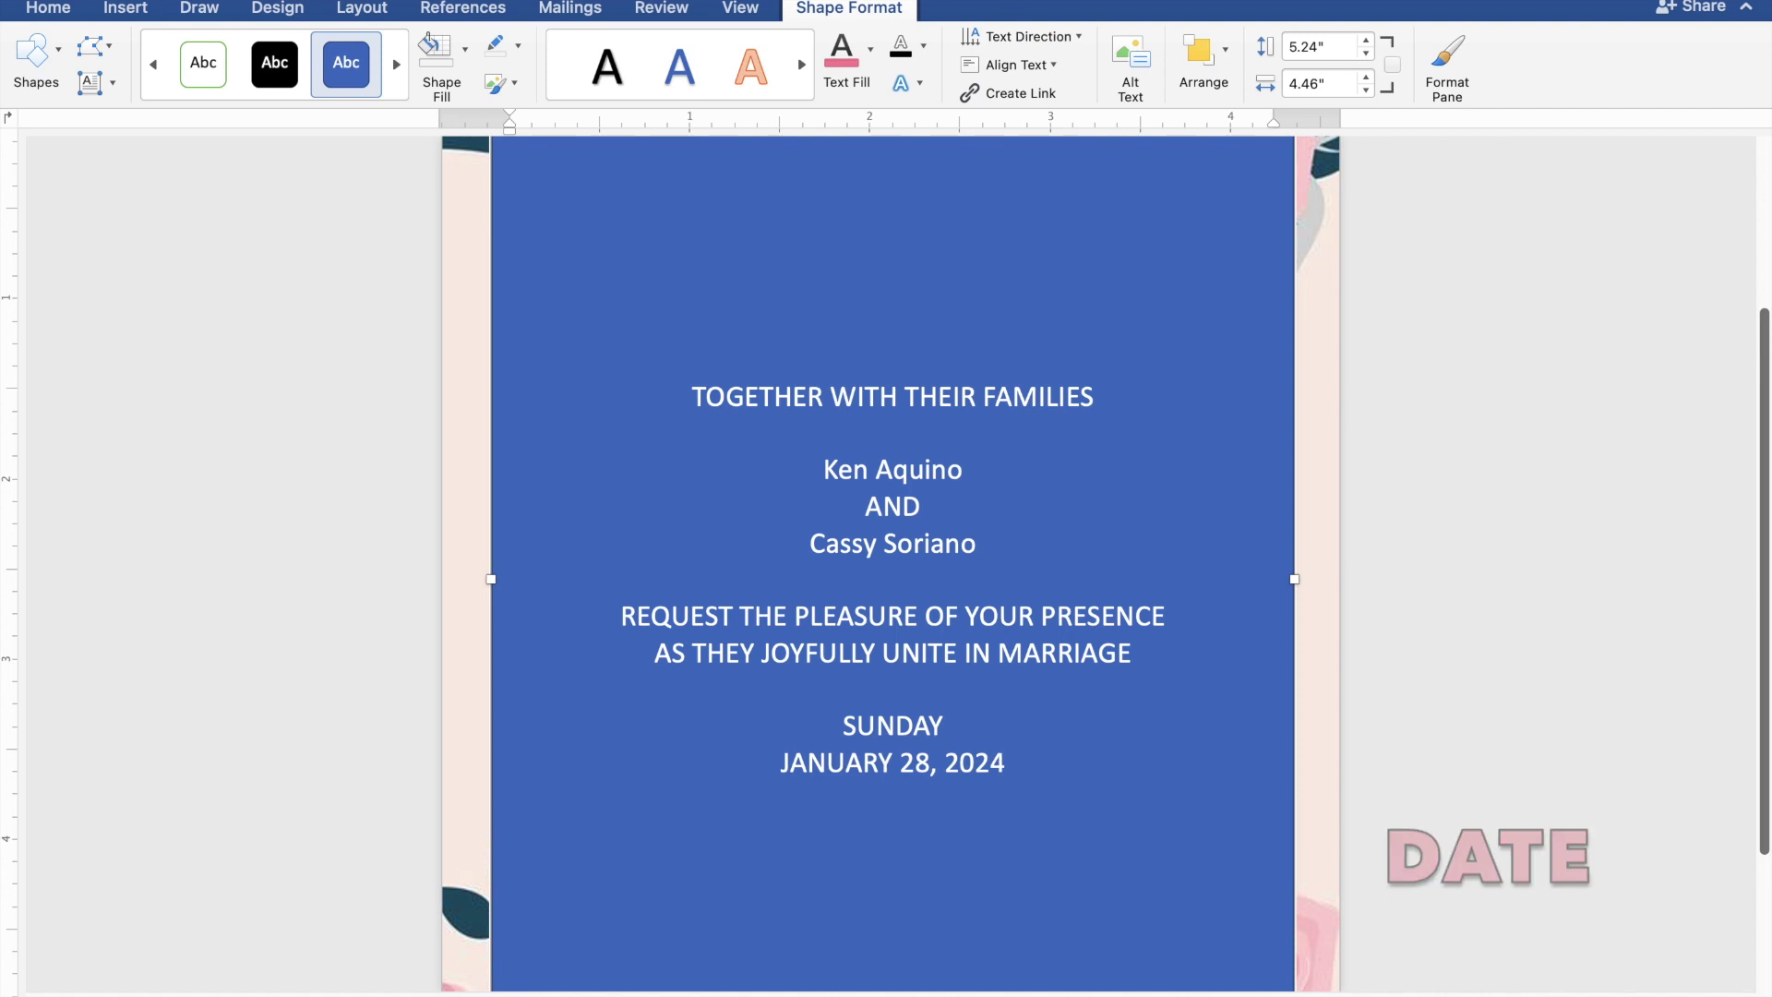
key(Return)
text(10:00)
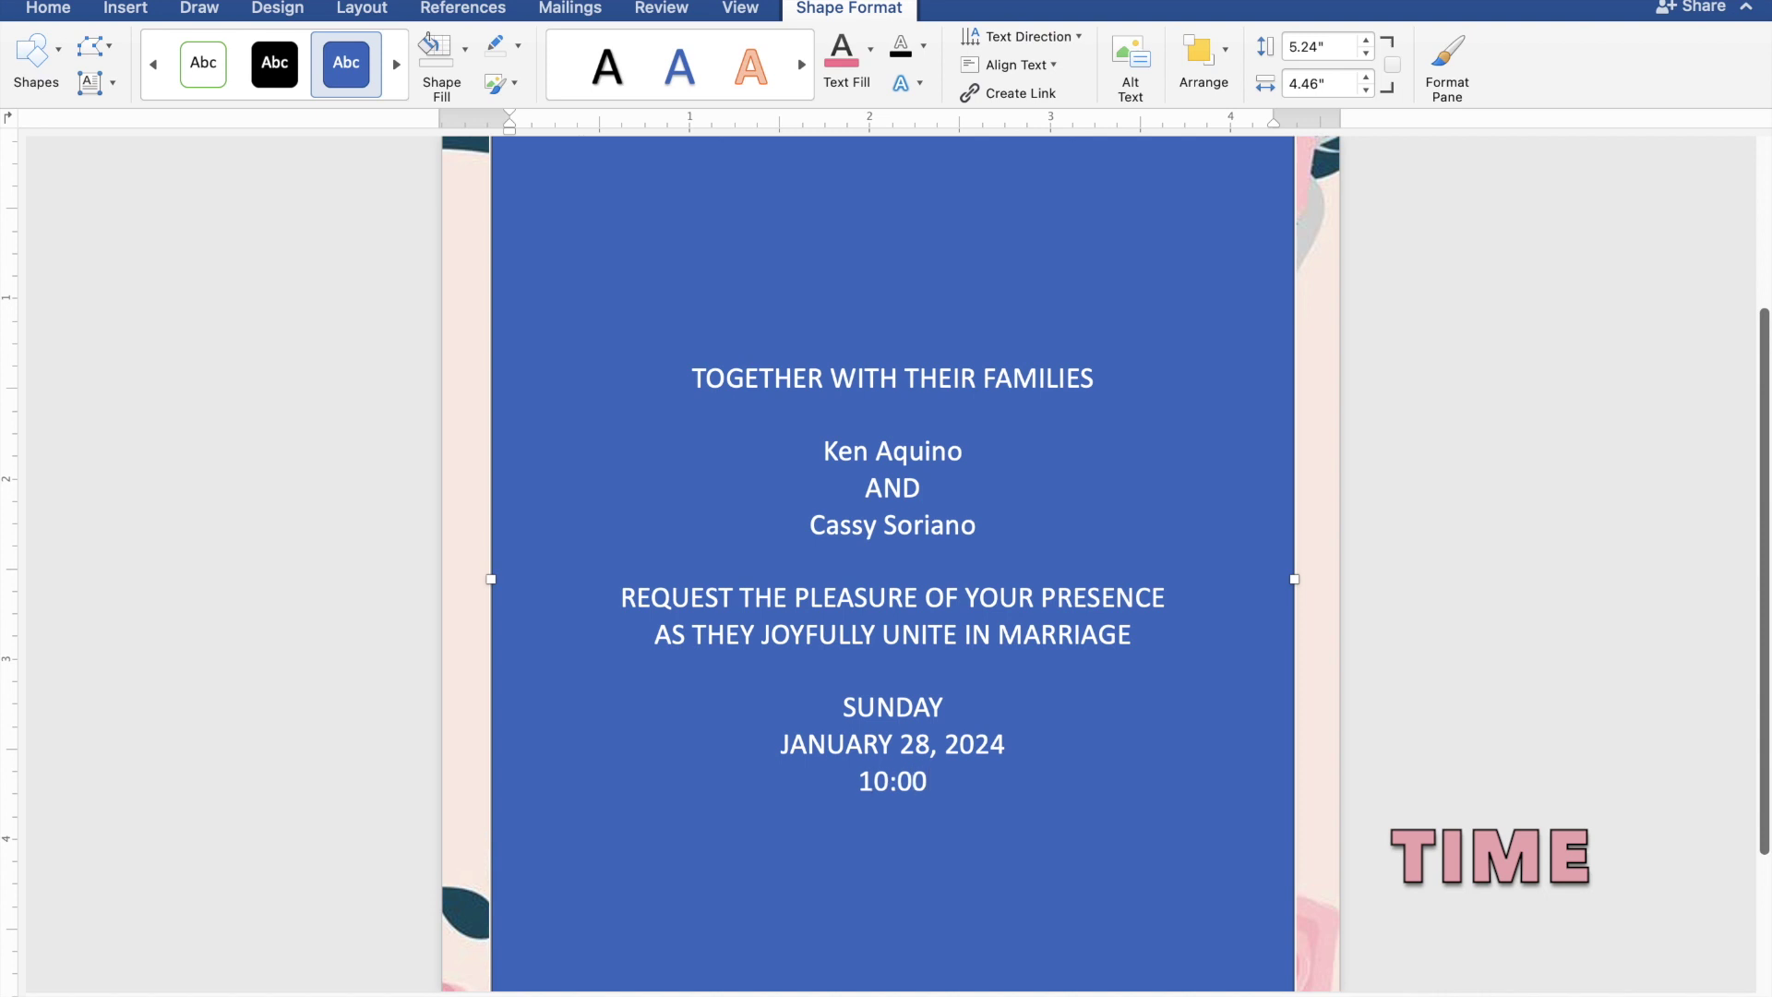
text( IN T)
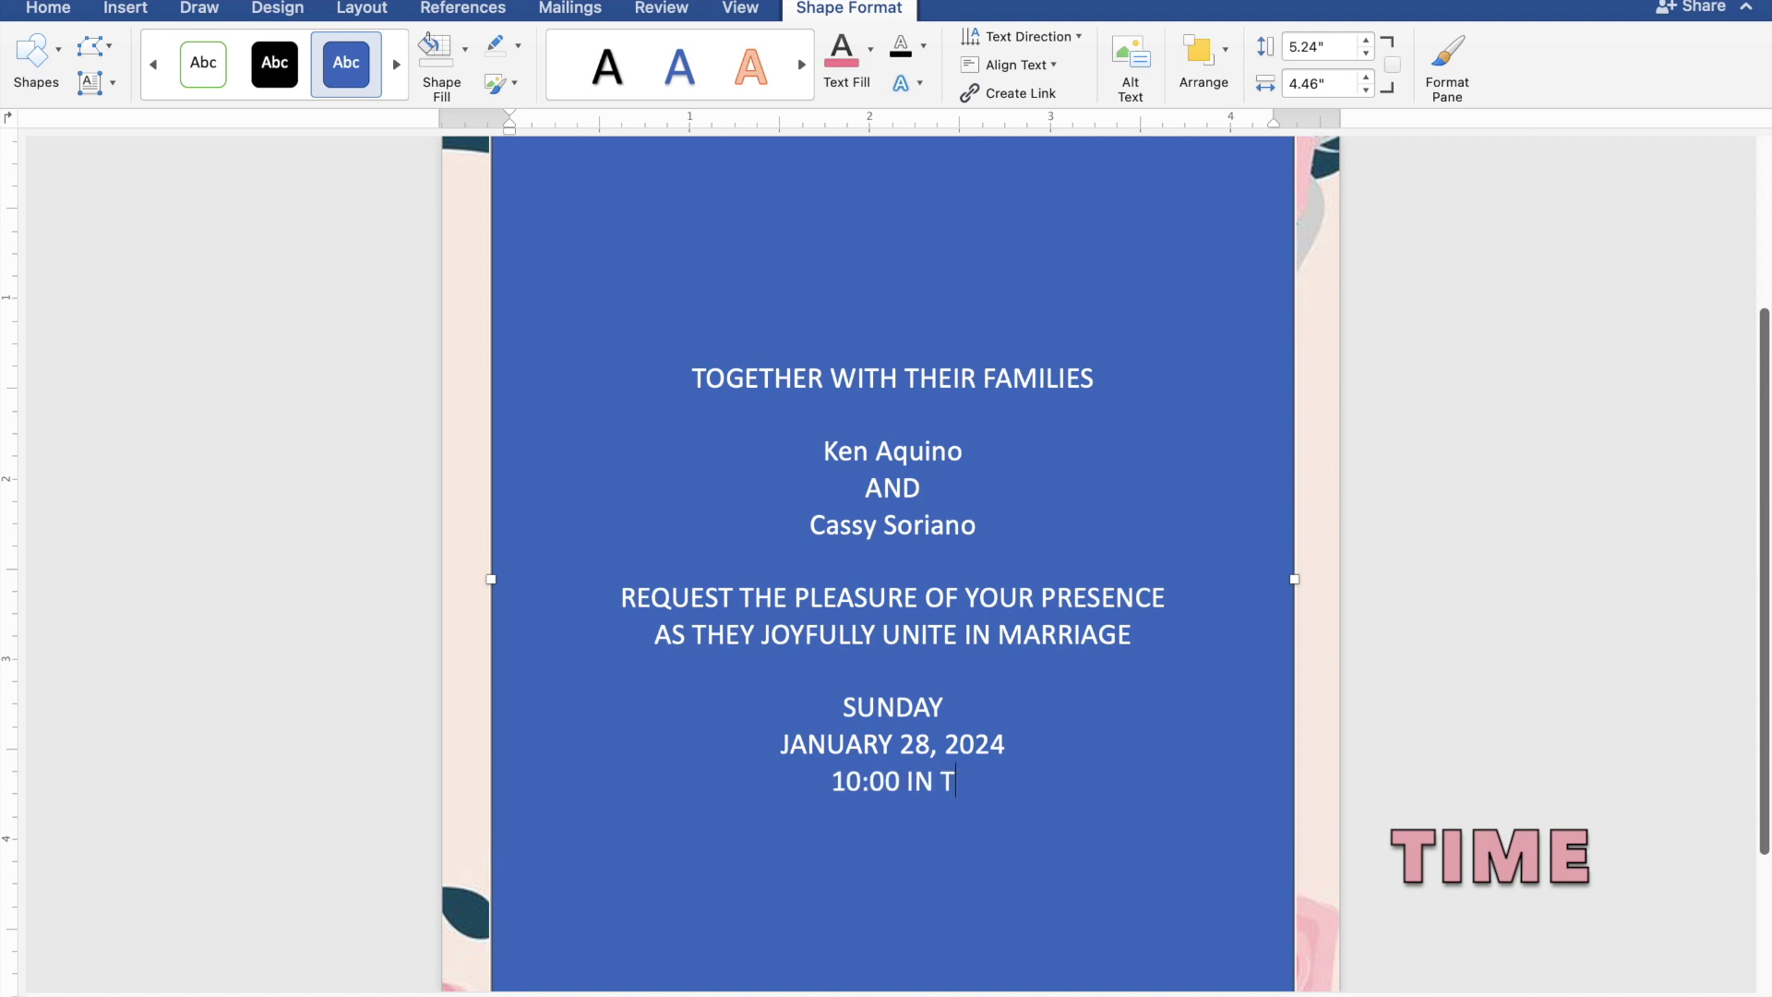
text(HE)
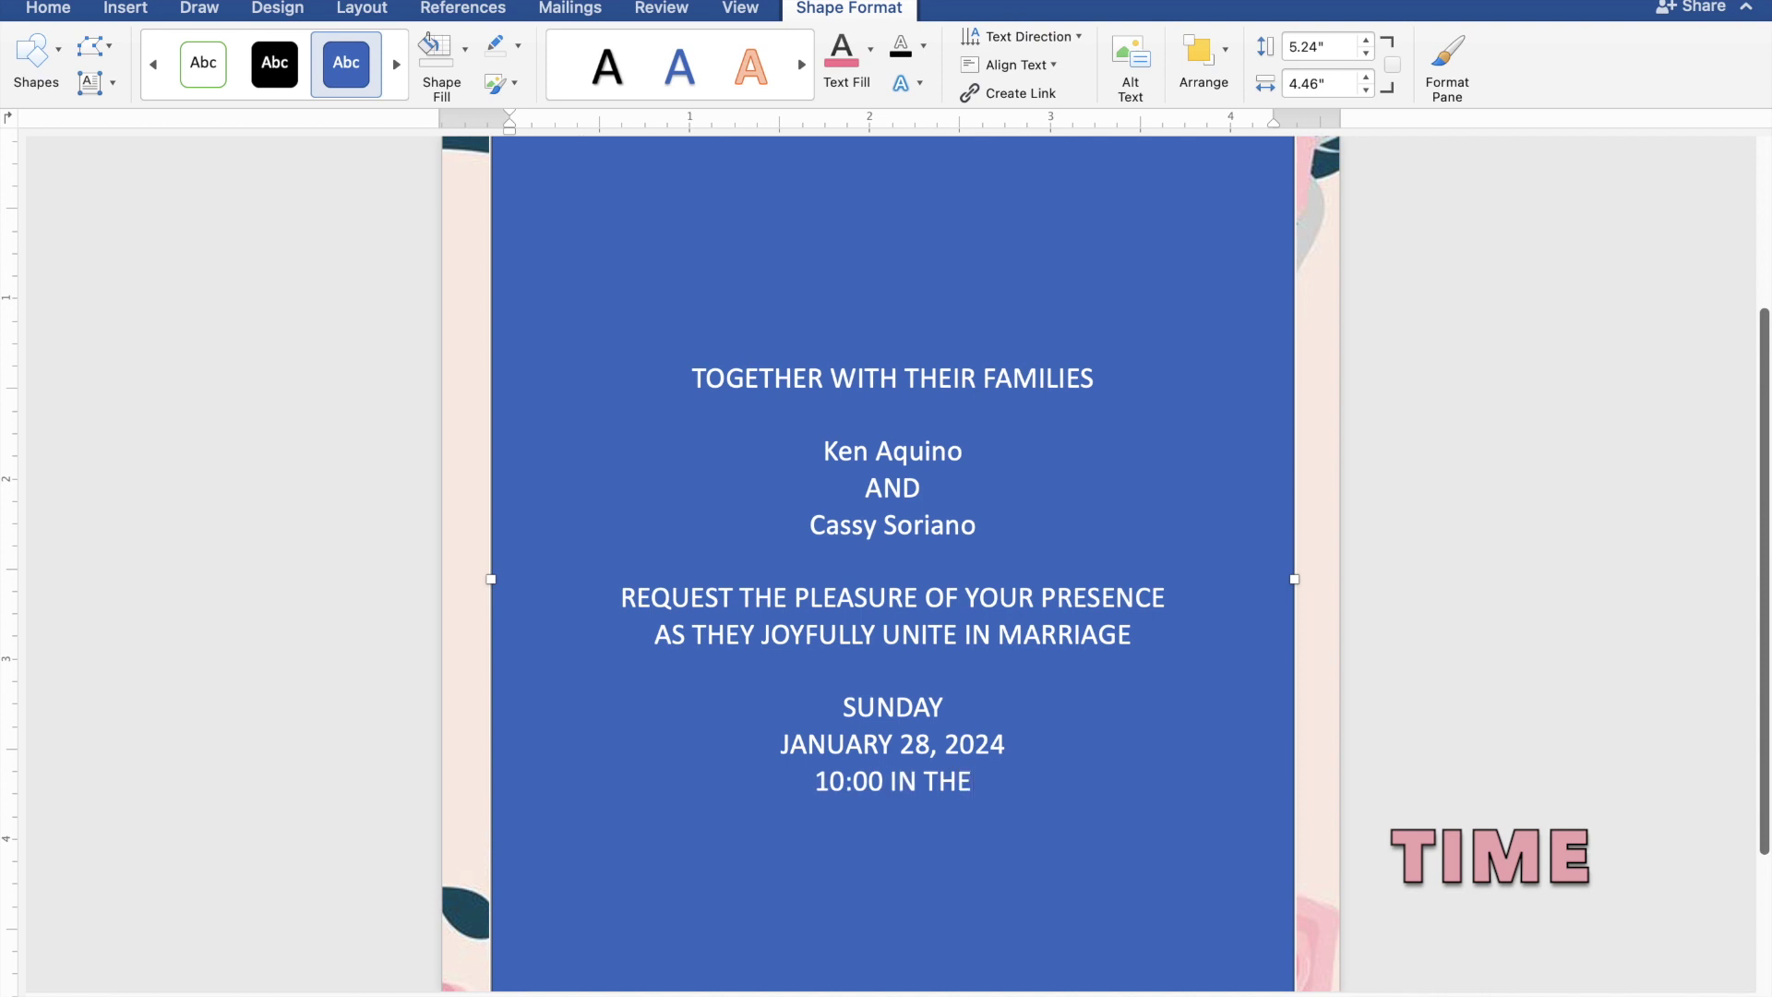
text( MO)
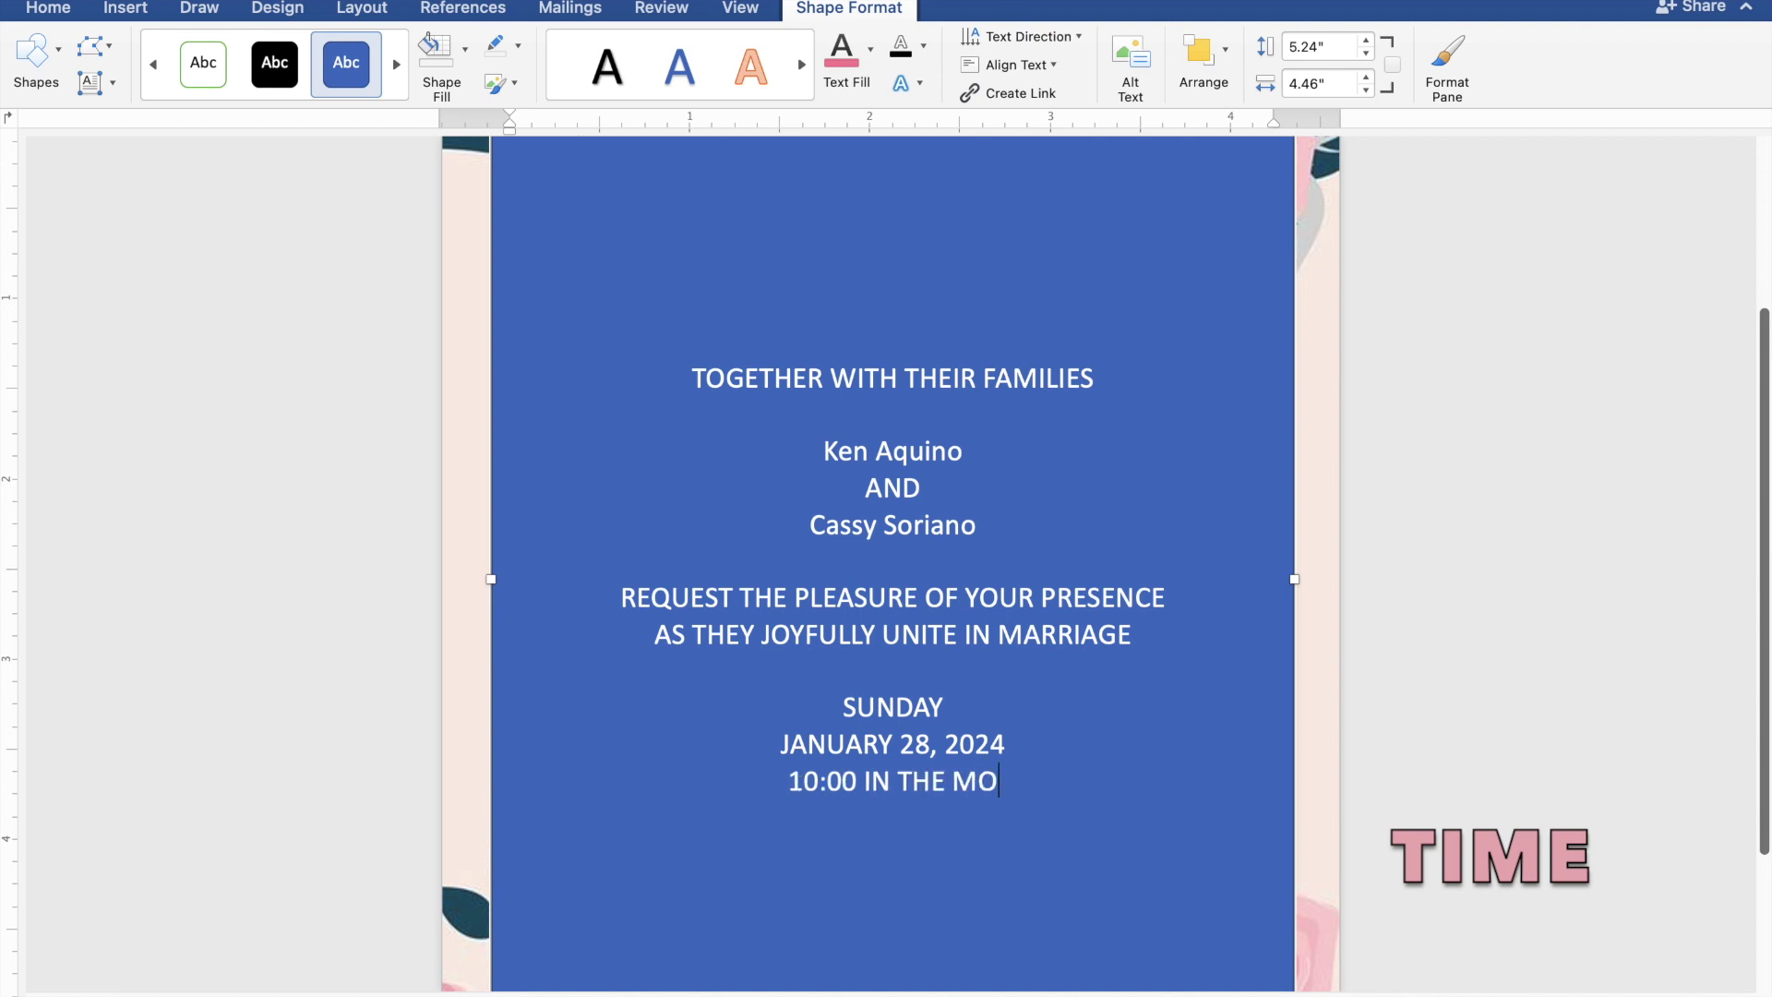
text(RNI)
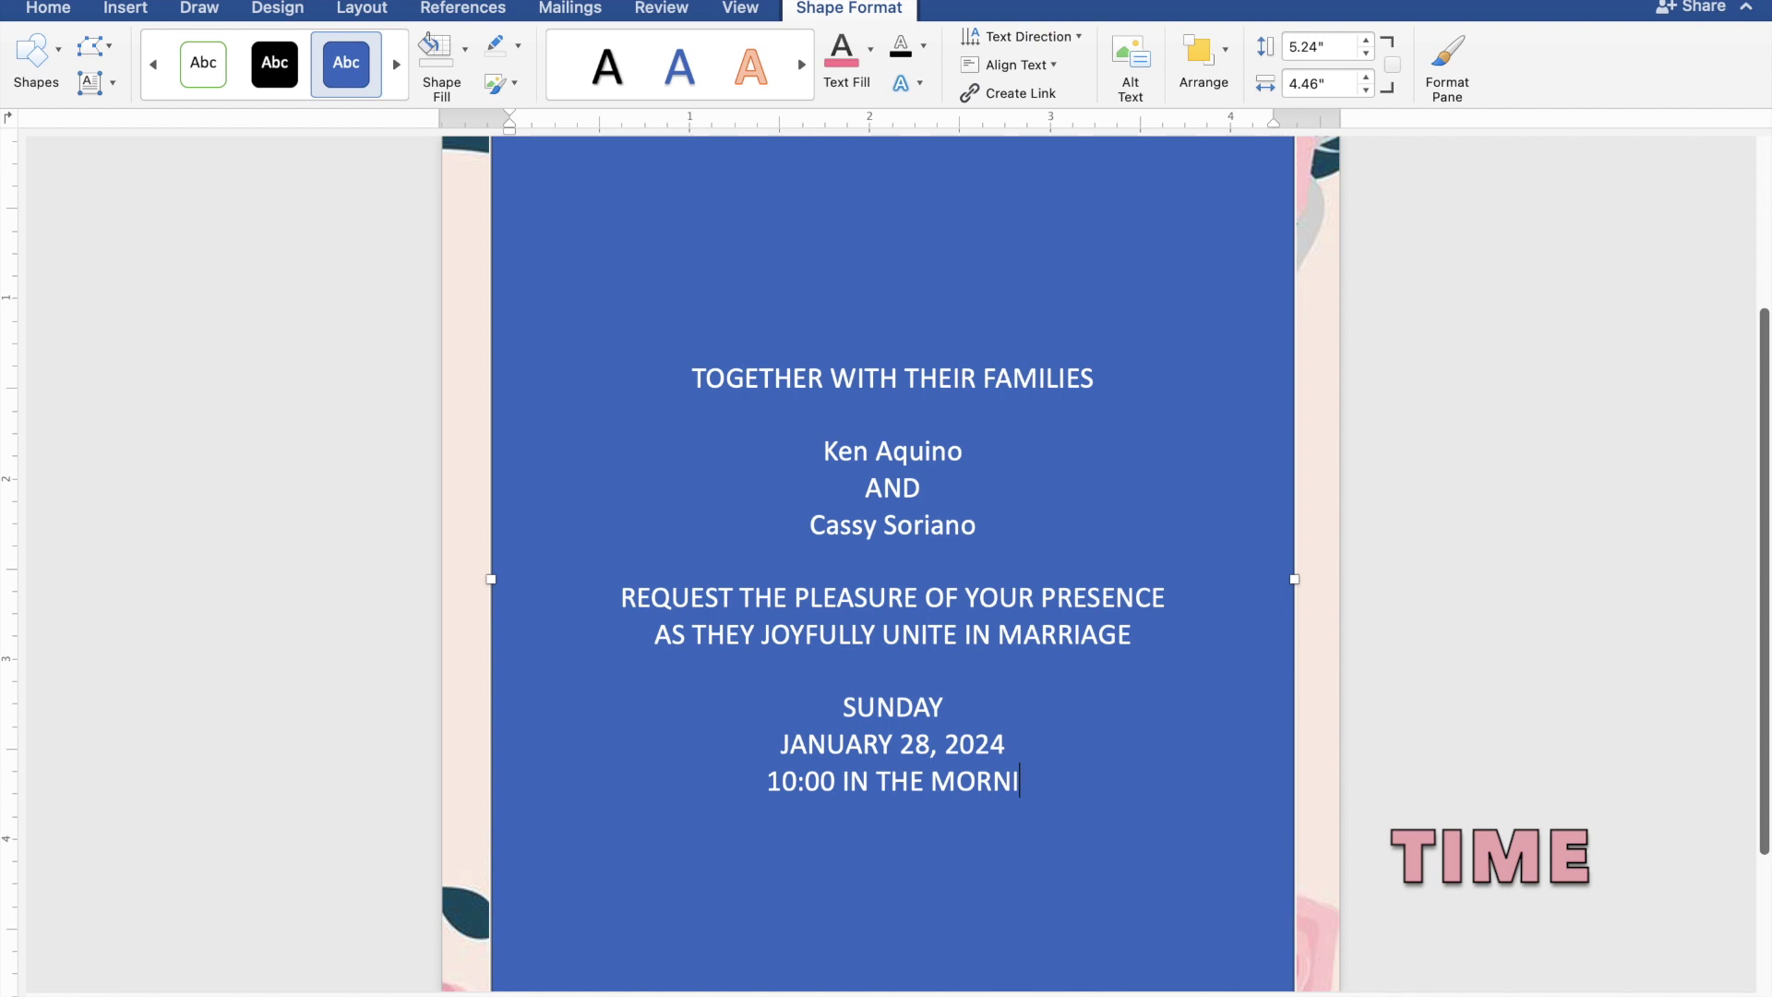
text(NG)
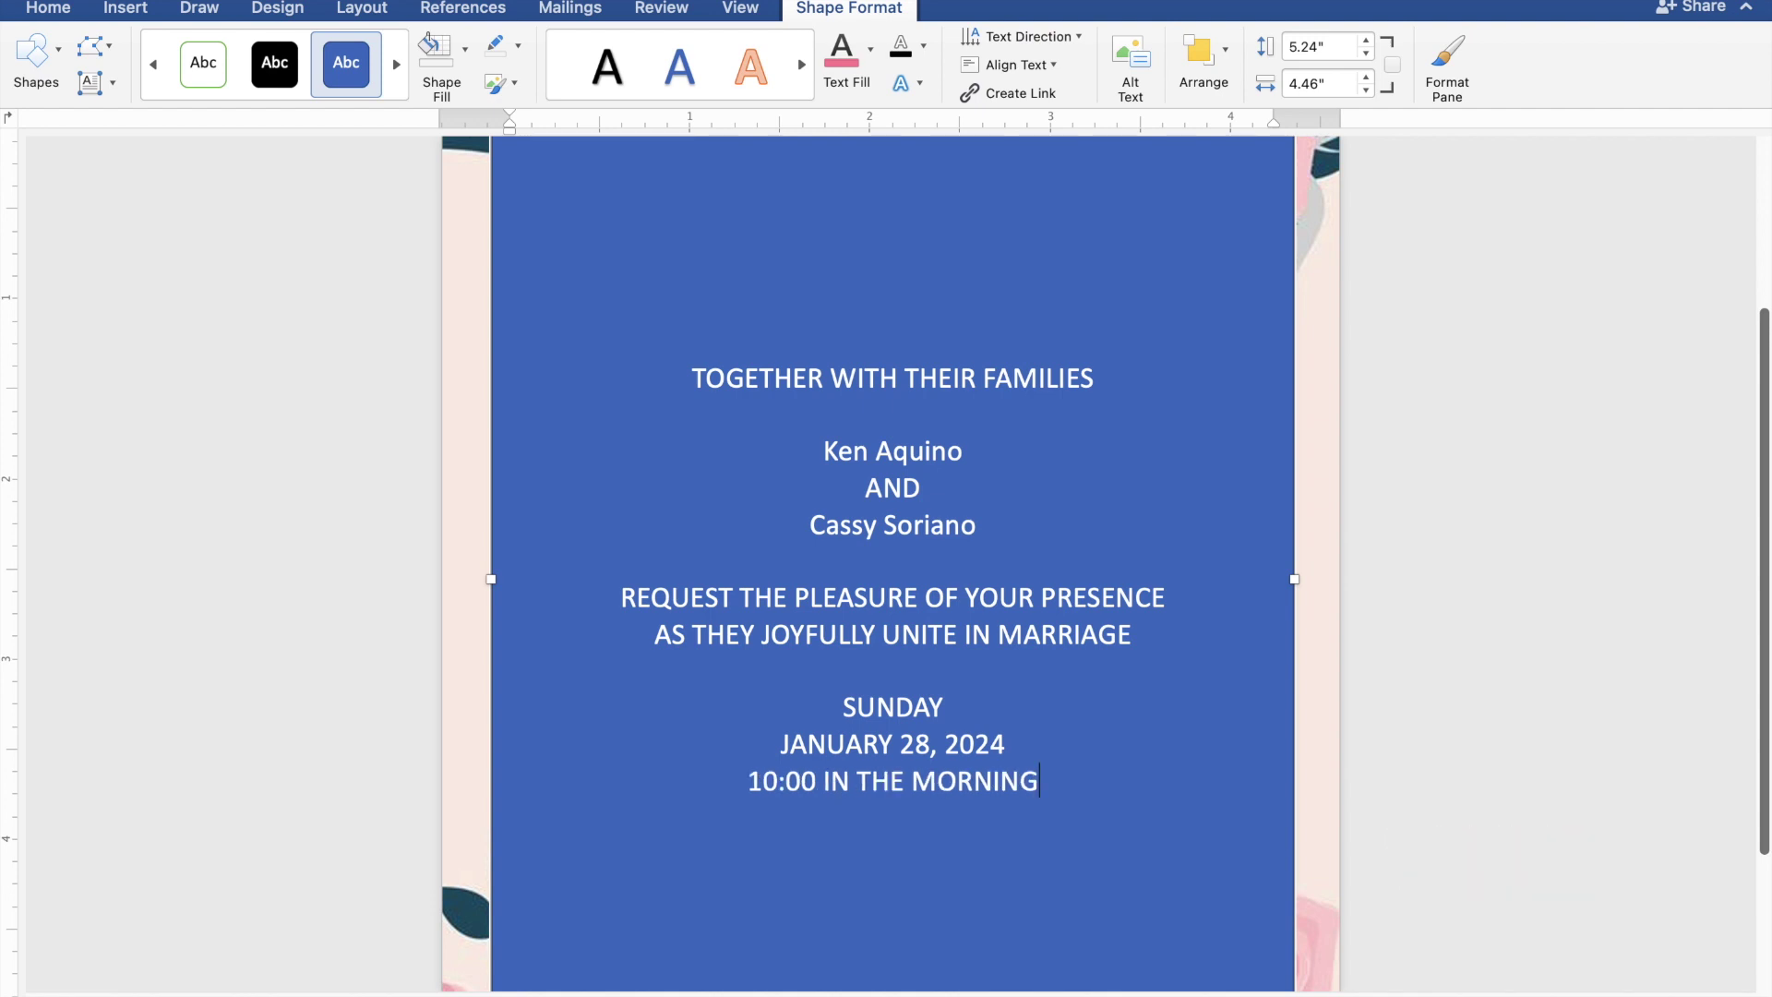
key(Return)
- Add ST. THOMAS AQUINAS PARISH CHURCH, MANGALDAN, PANGASINAN, and 'Reception to follow' after a blank line
text(ST)
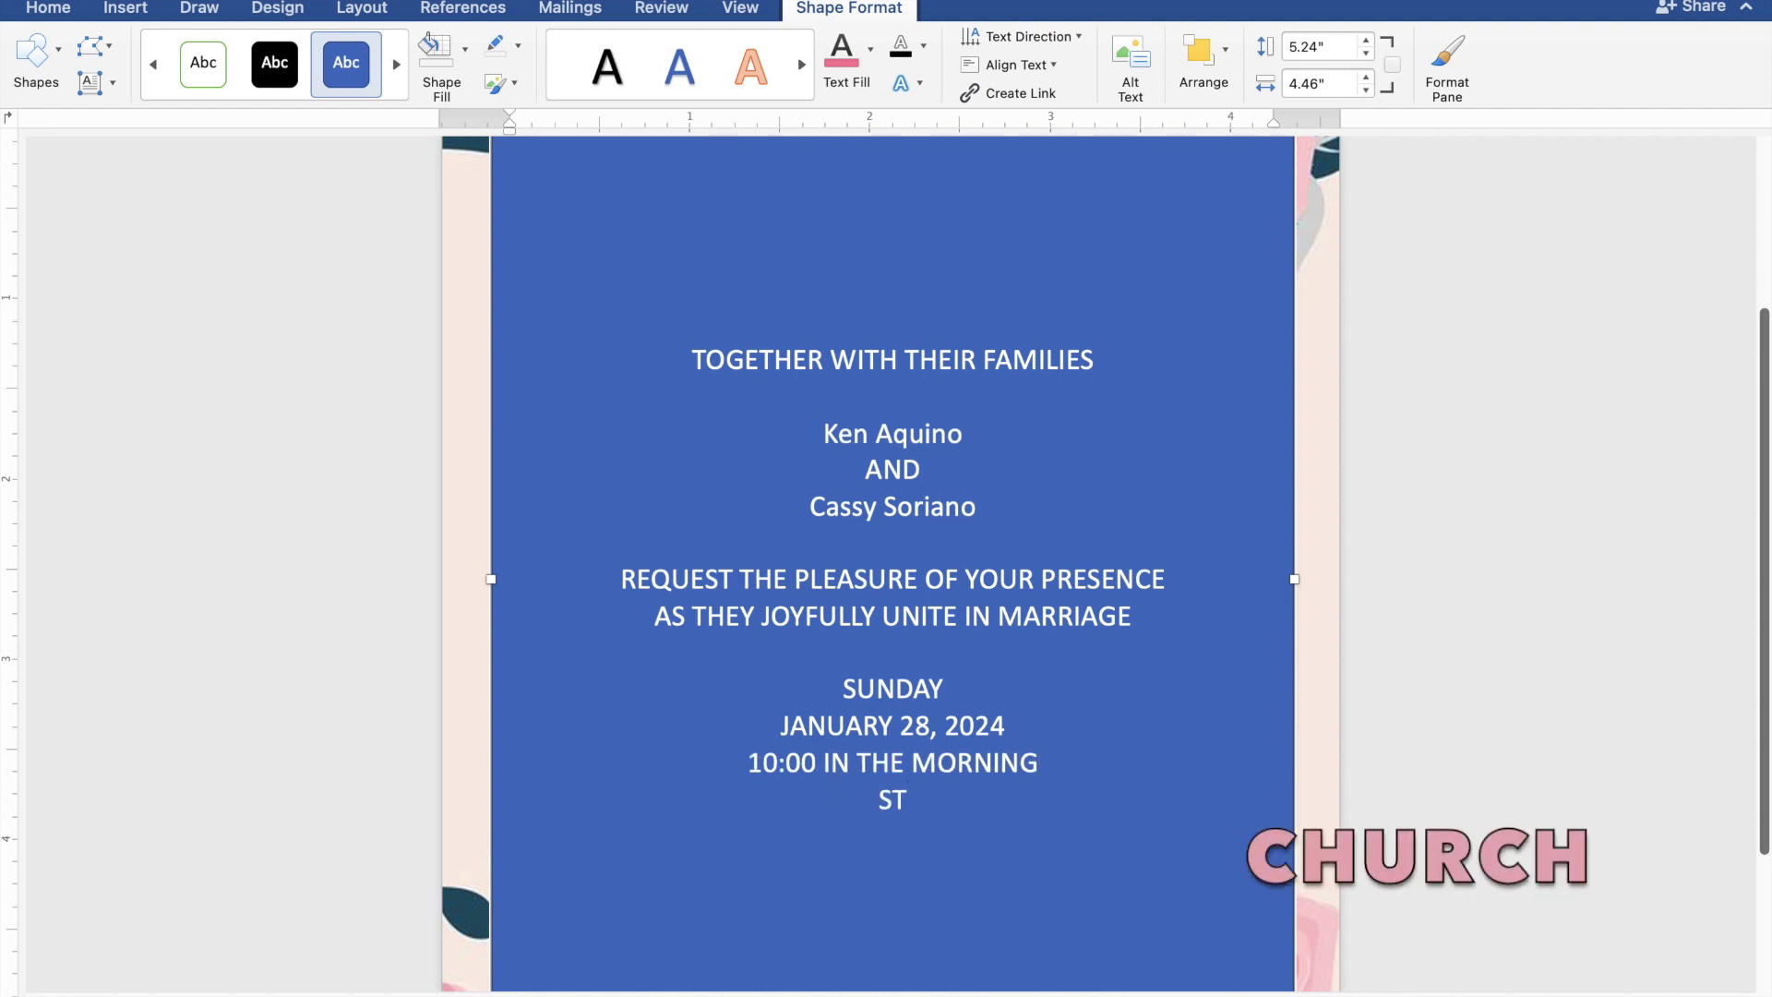
text(. THOM)
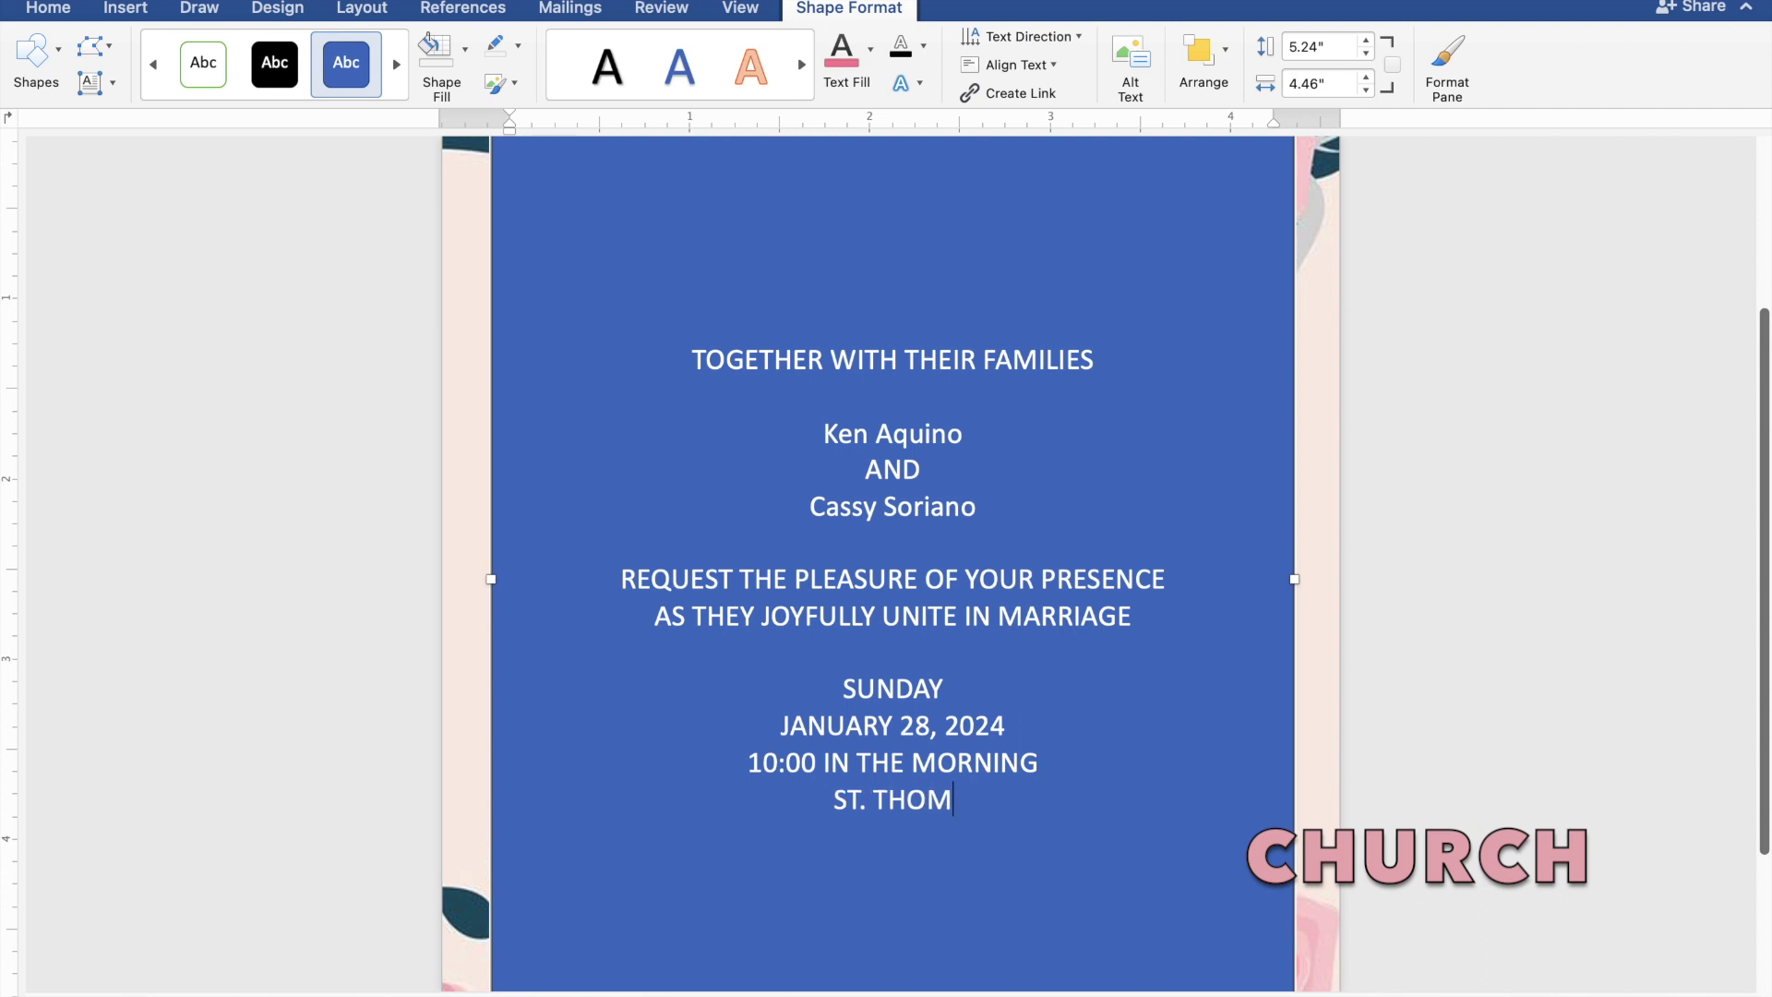
text(AS )
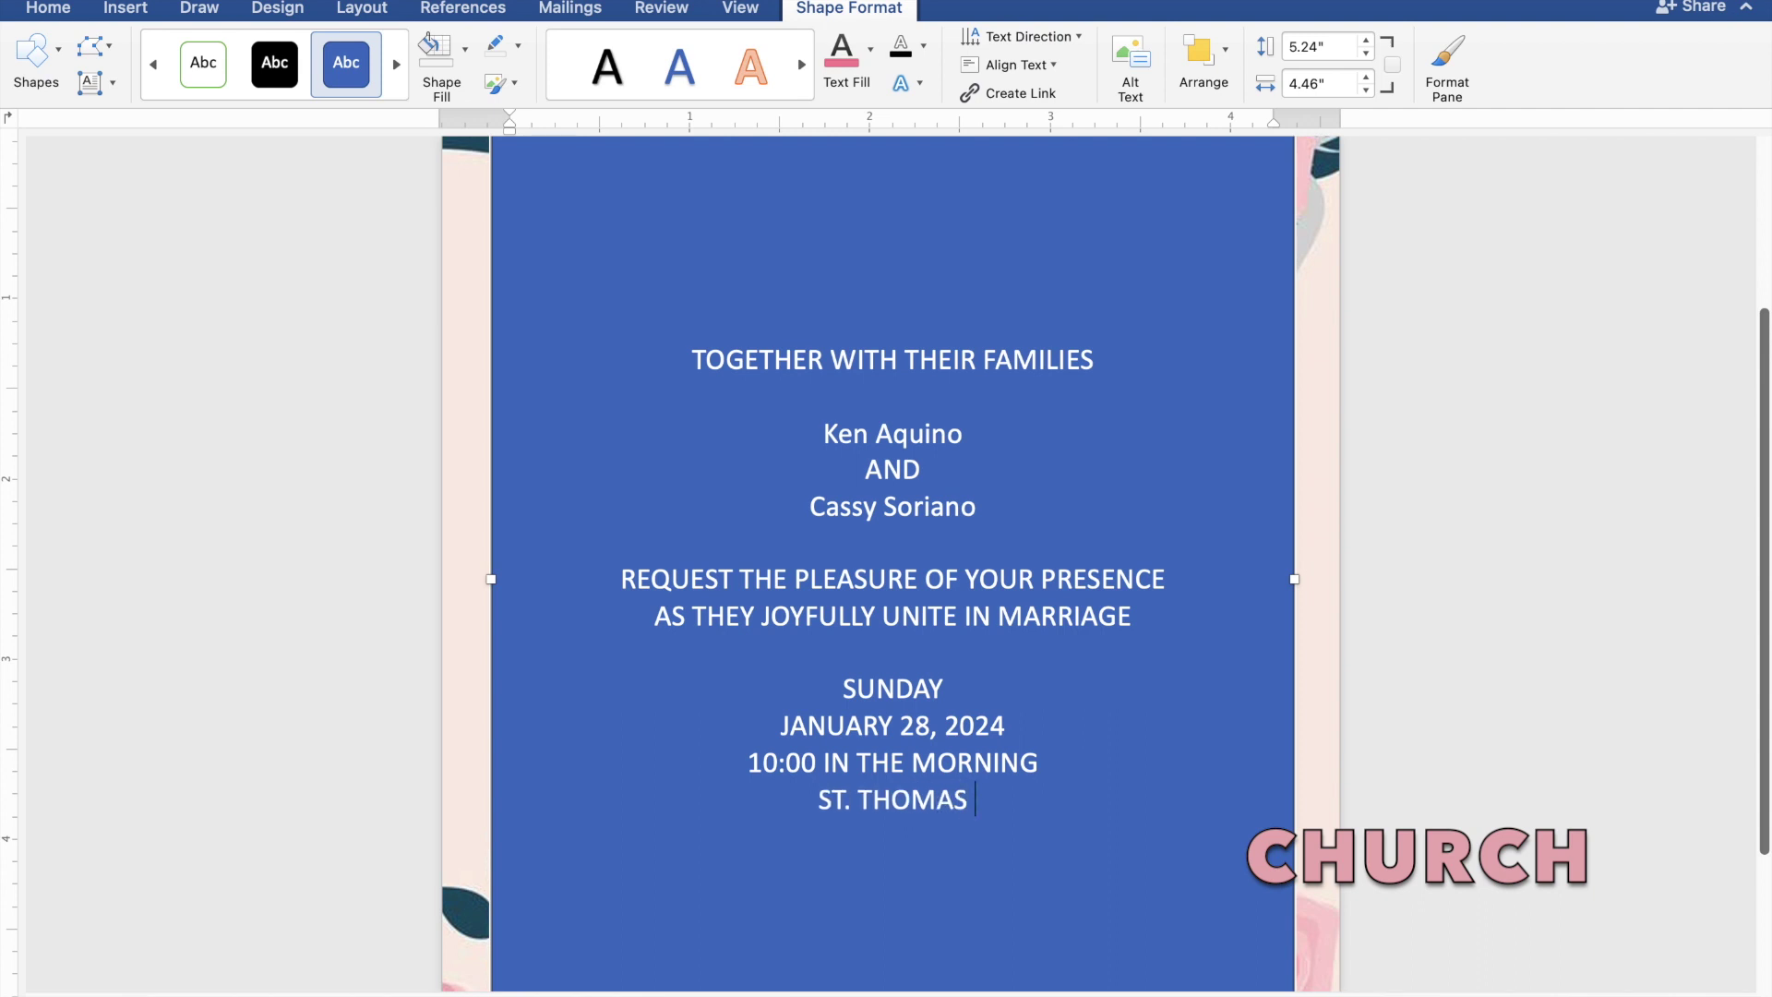
text(A)
text(QU)
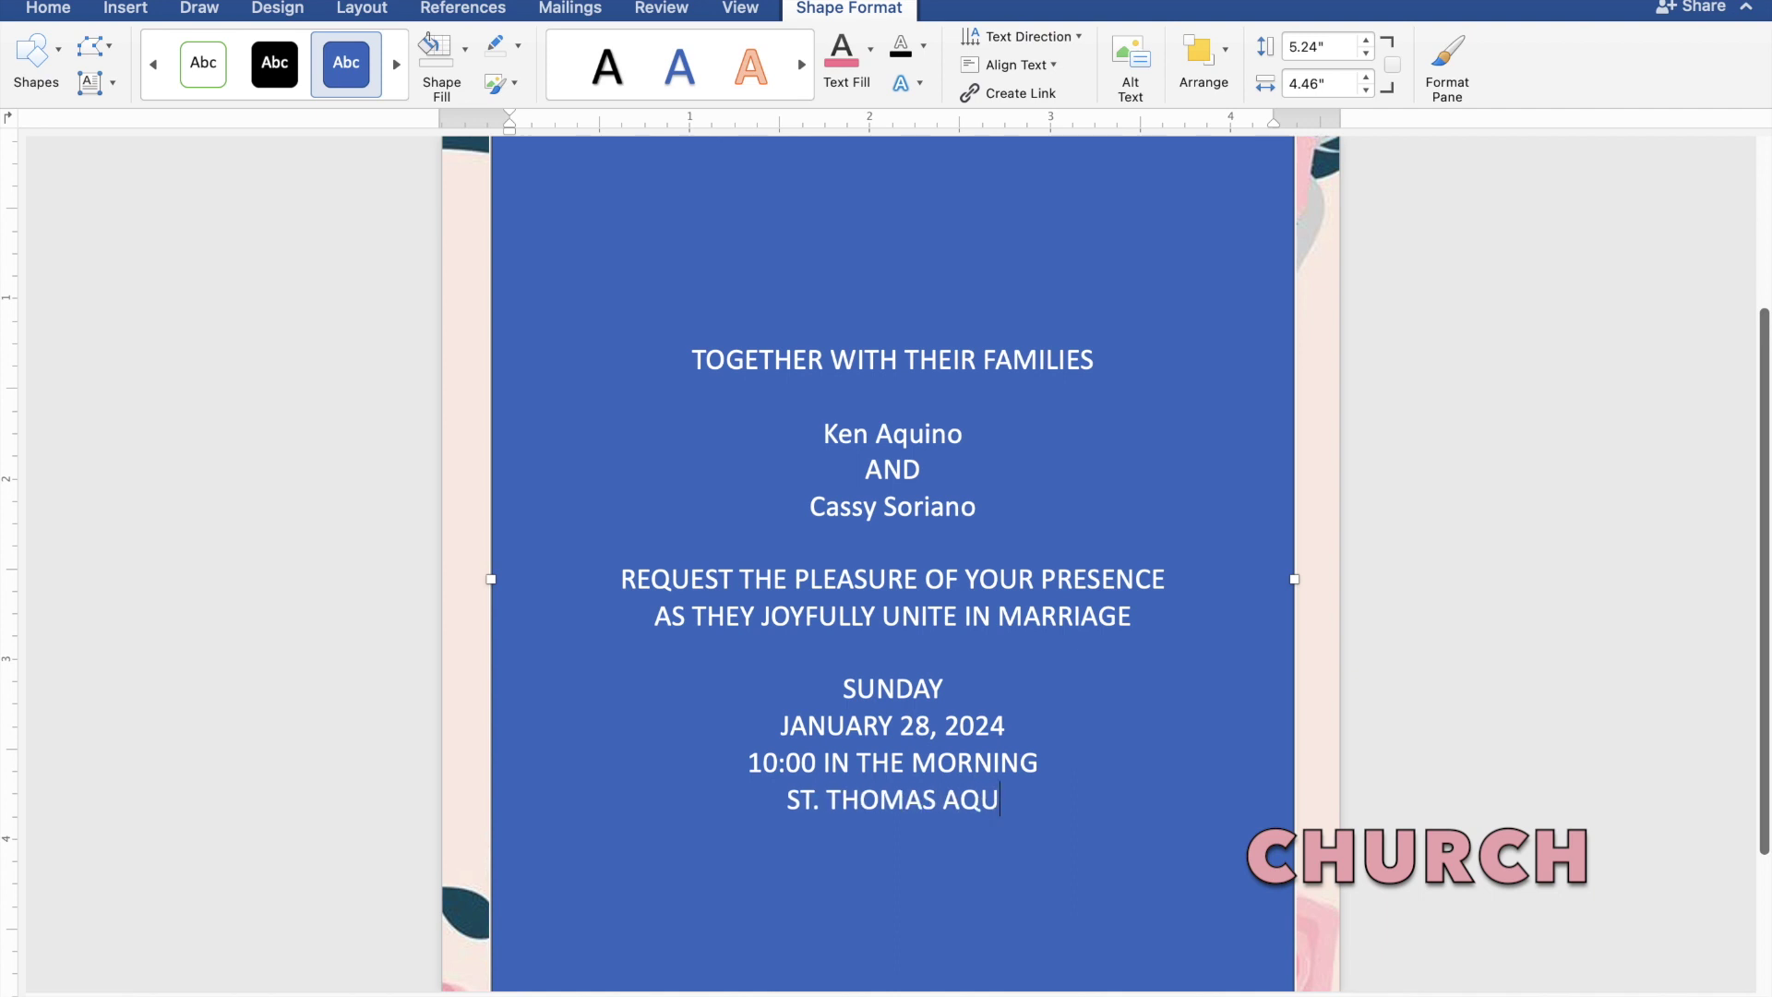
text(INA)
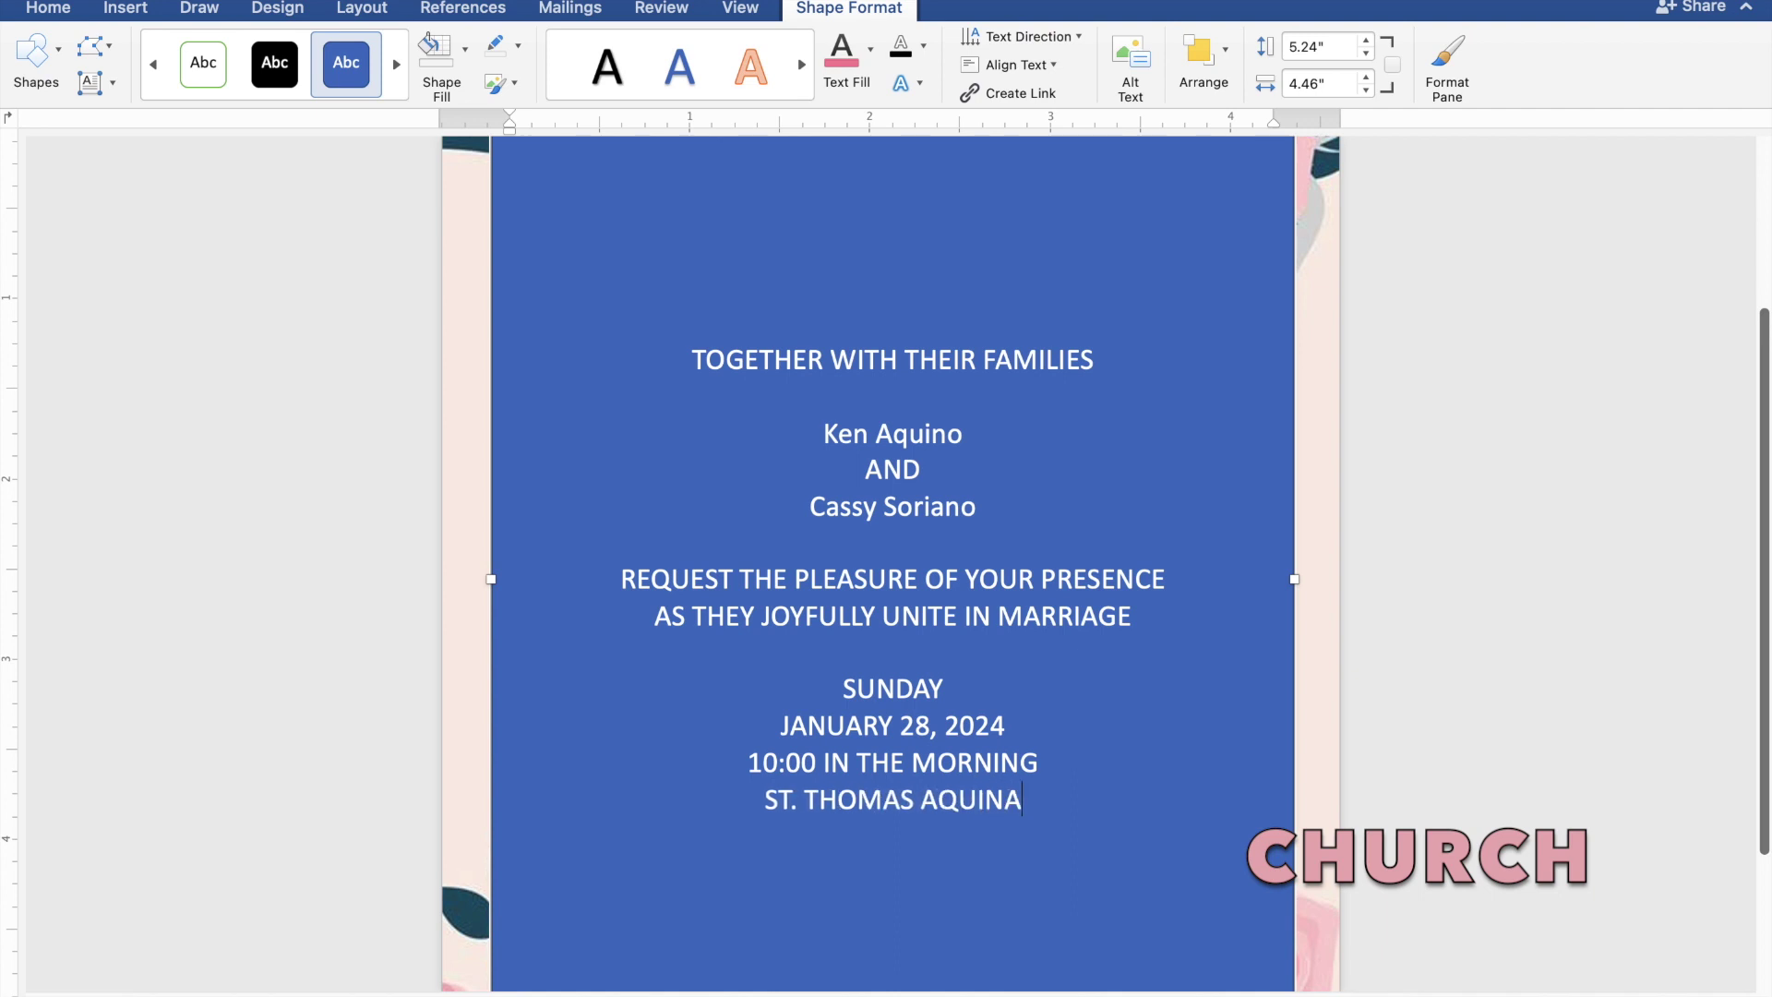
text(S P)
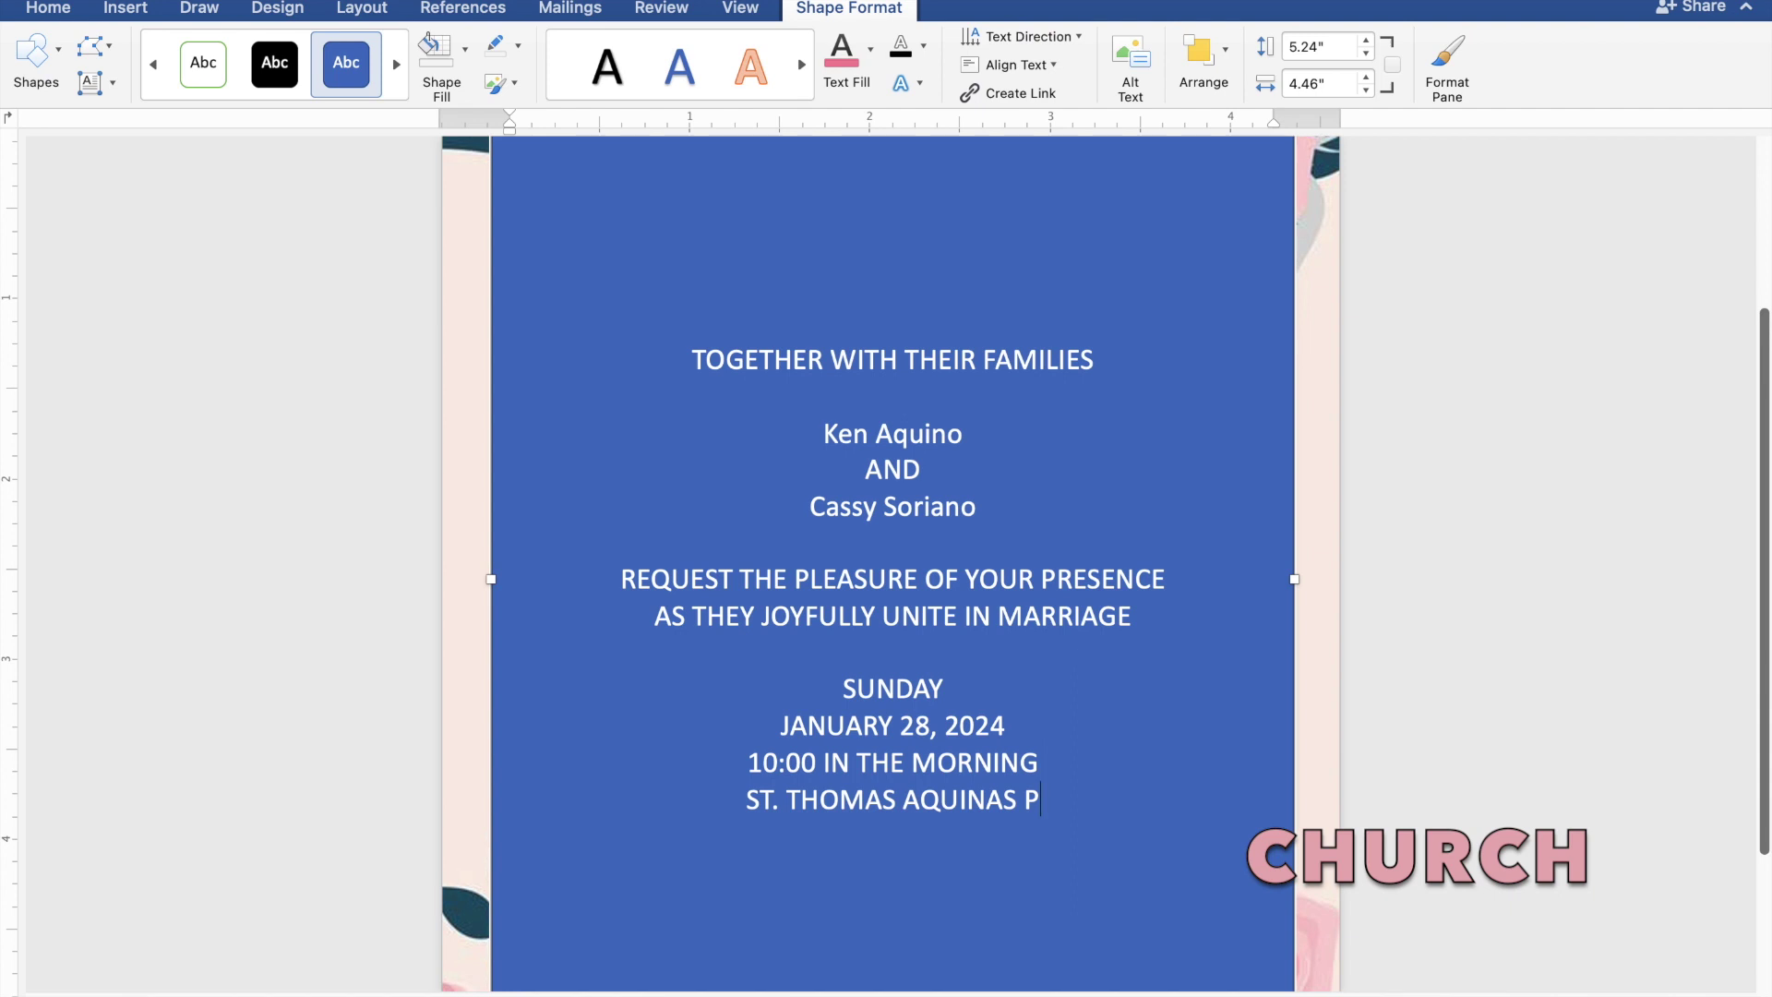
text(ARI)
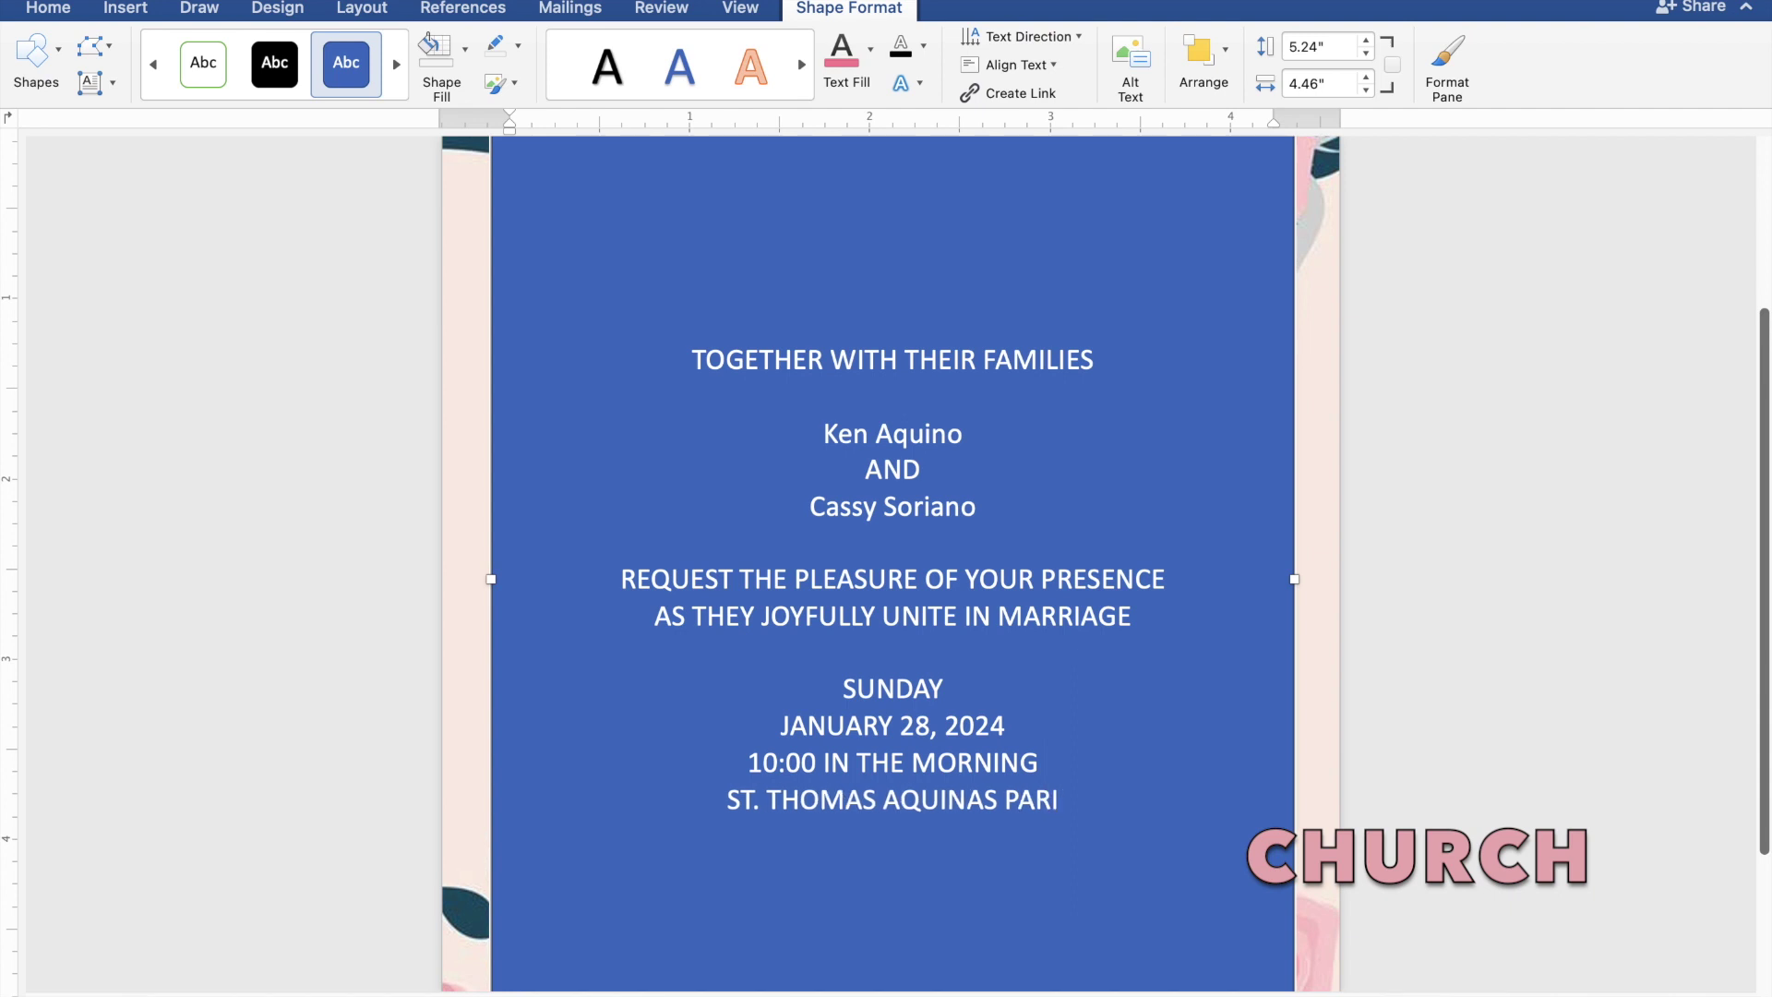
text(SH CHURCH)
key(Return)
text(M)
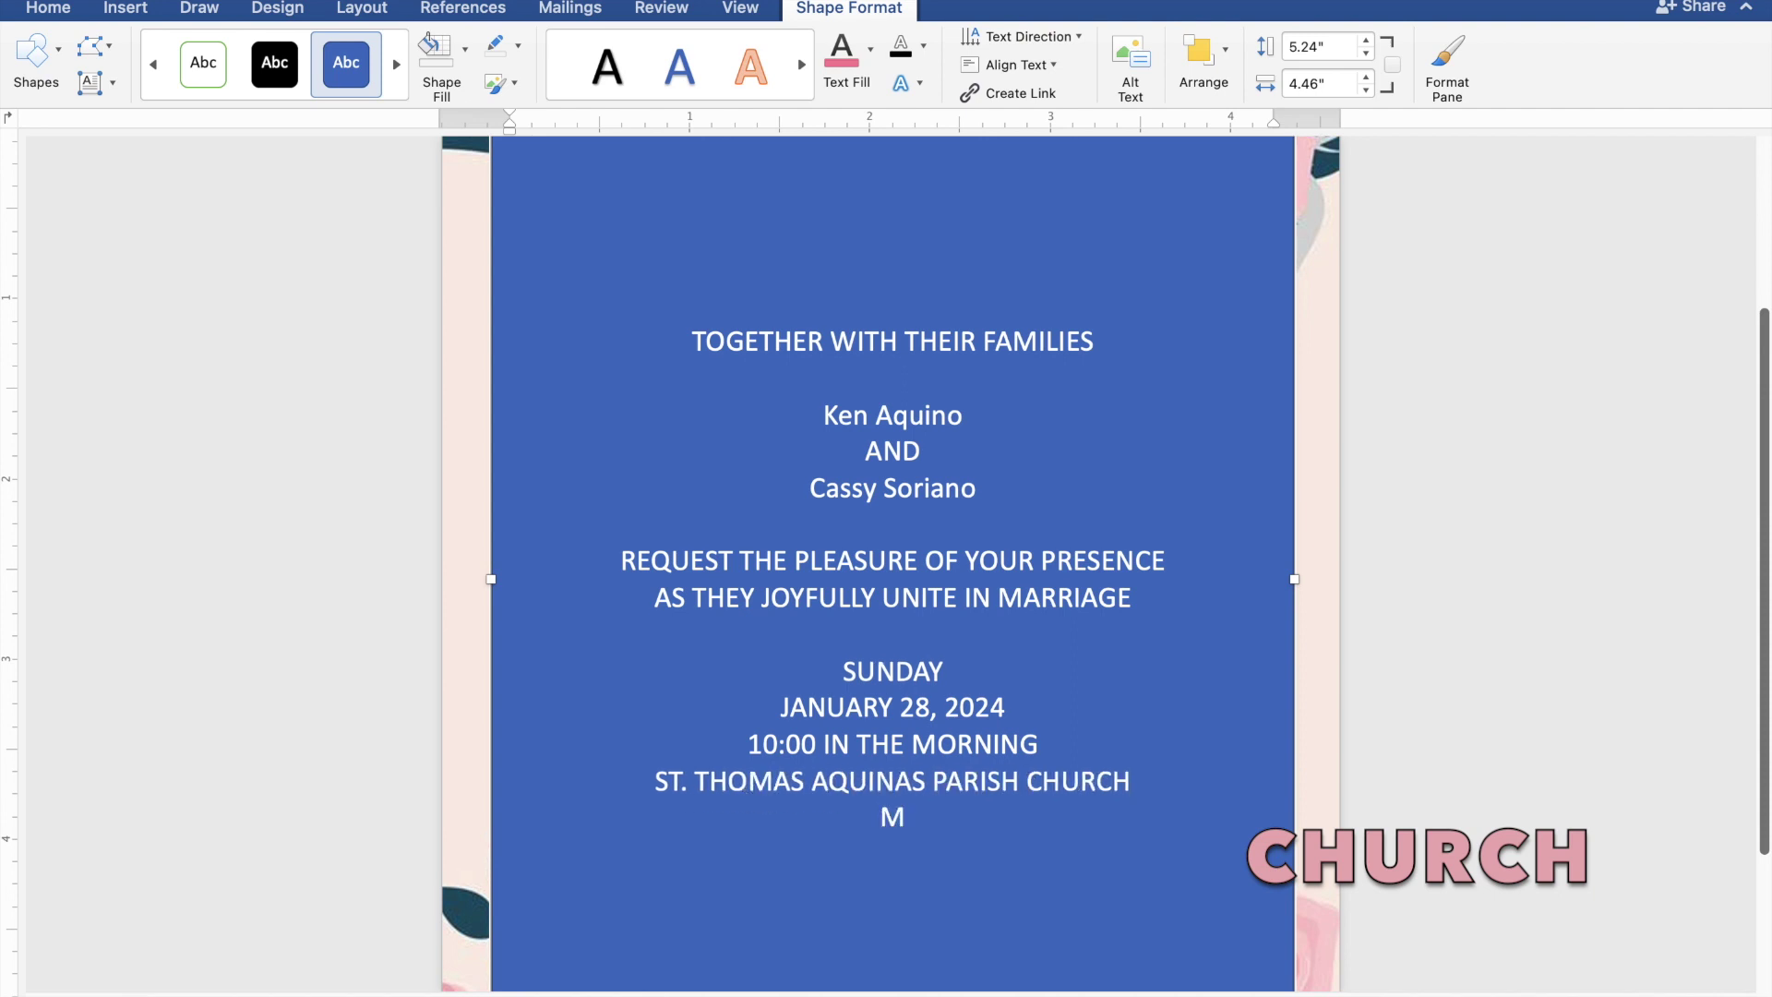
text(ANGALD)
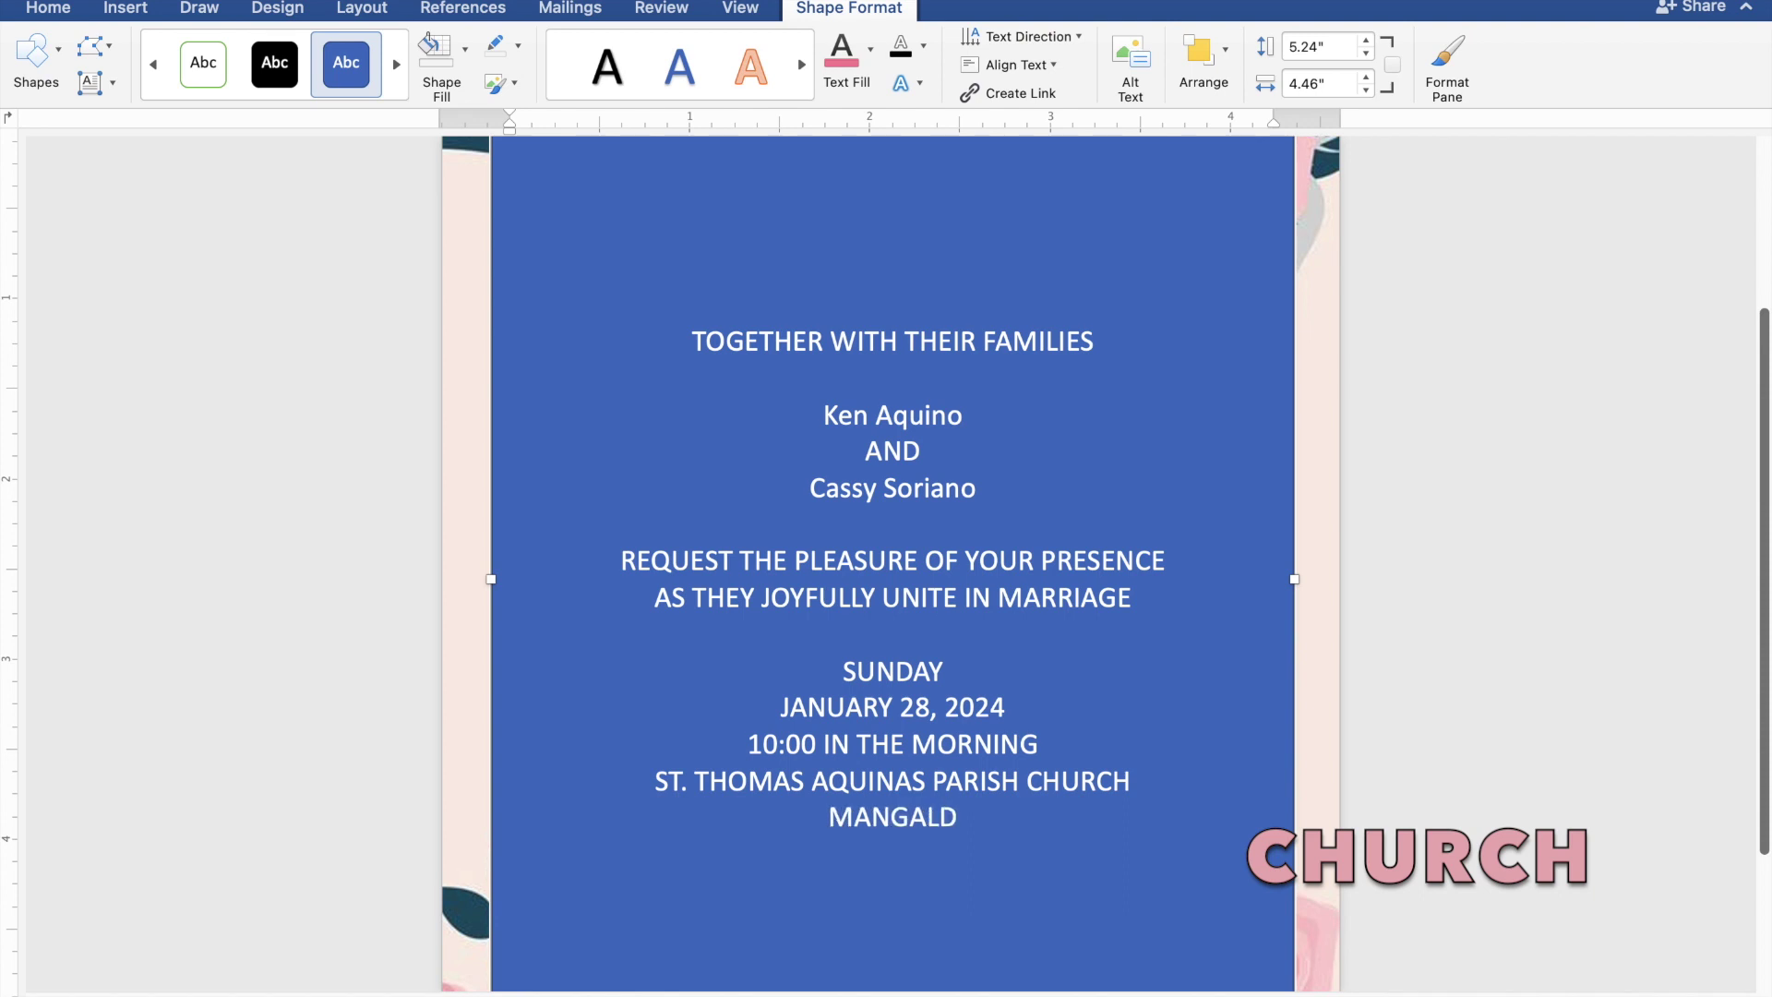
text(AN, PANGA)
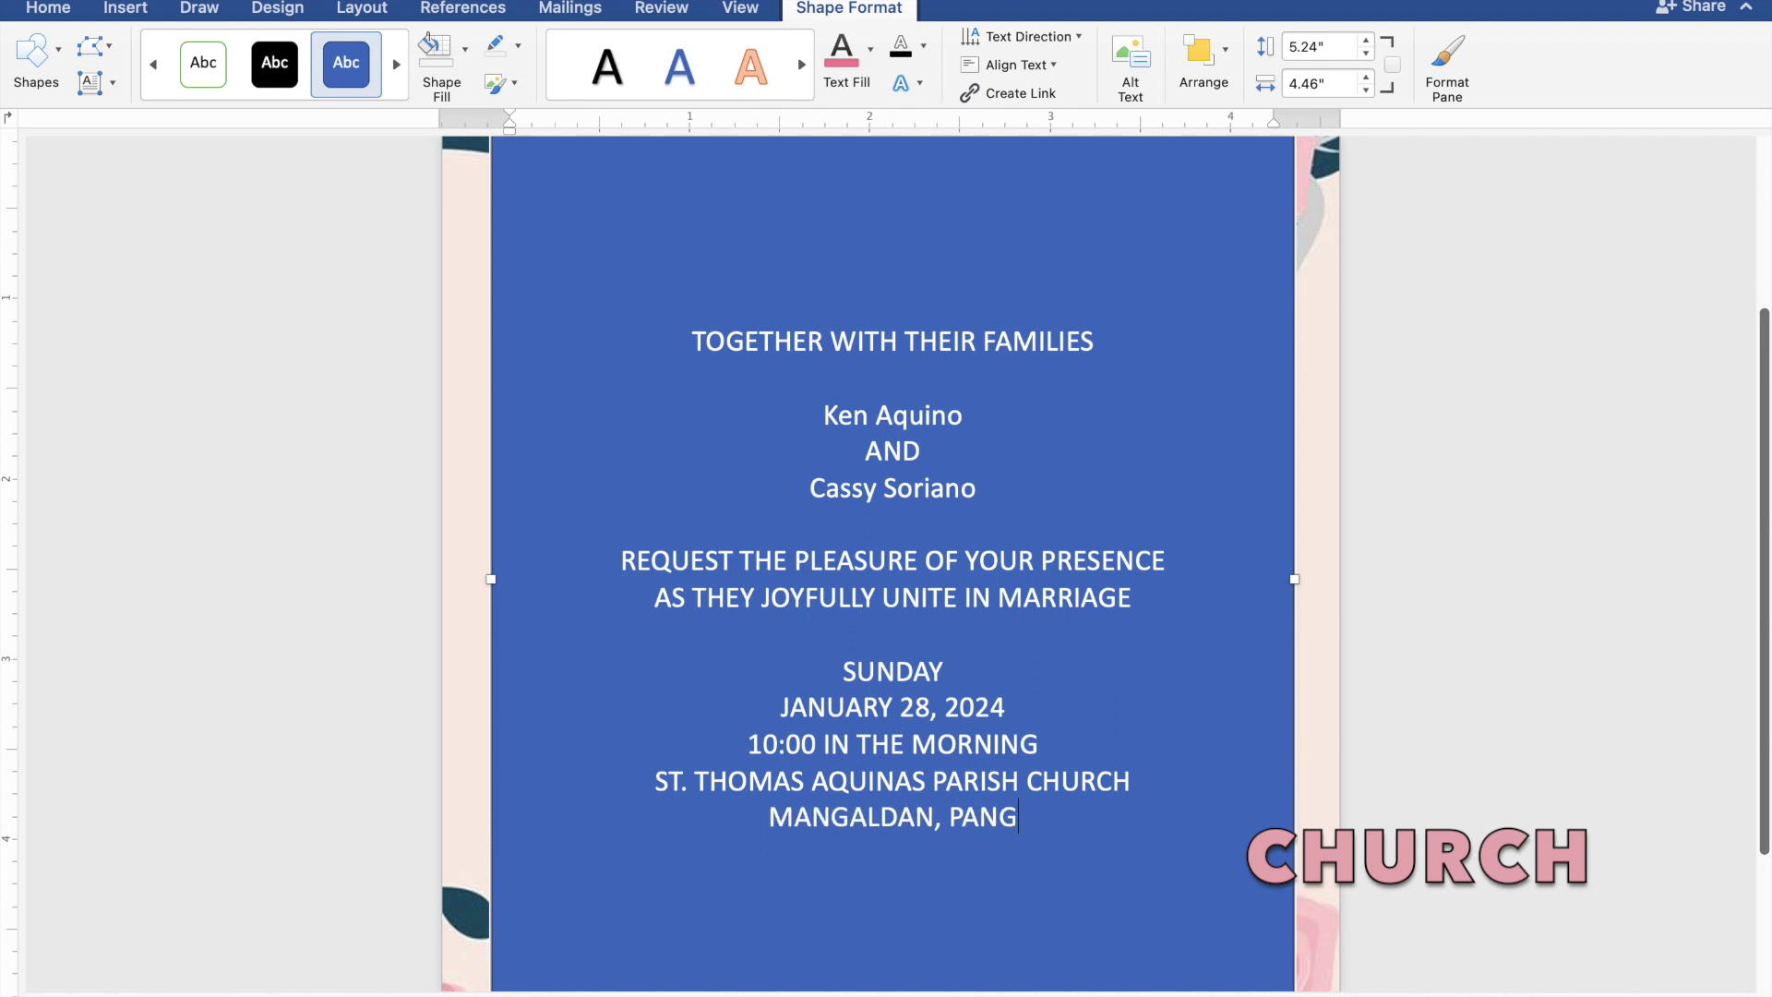
text(SI)
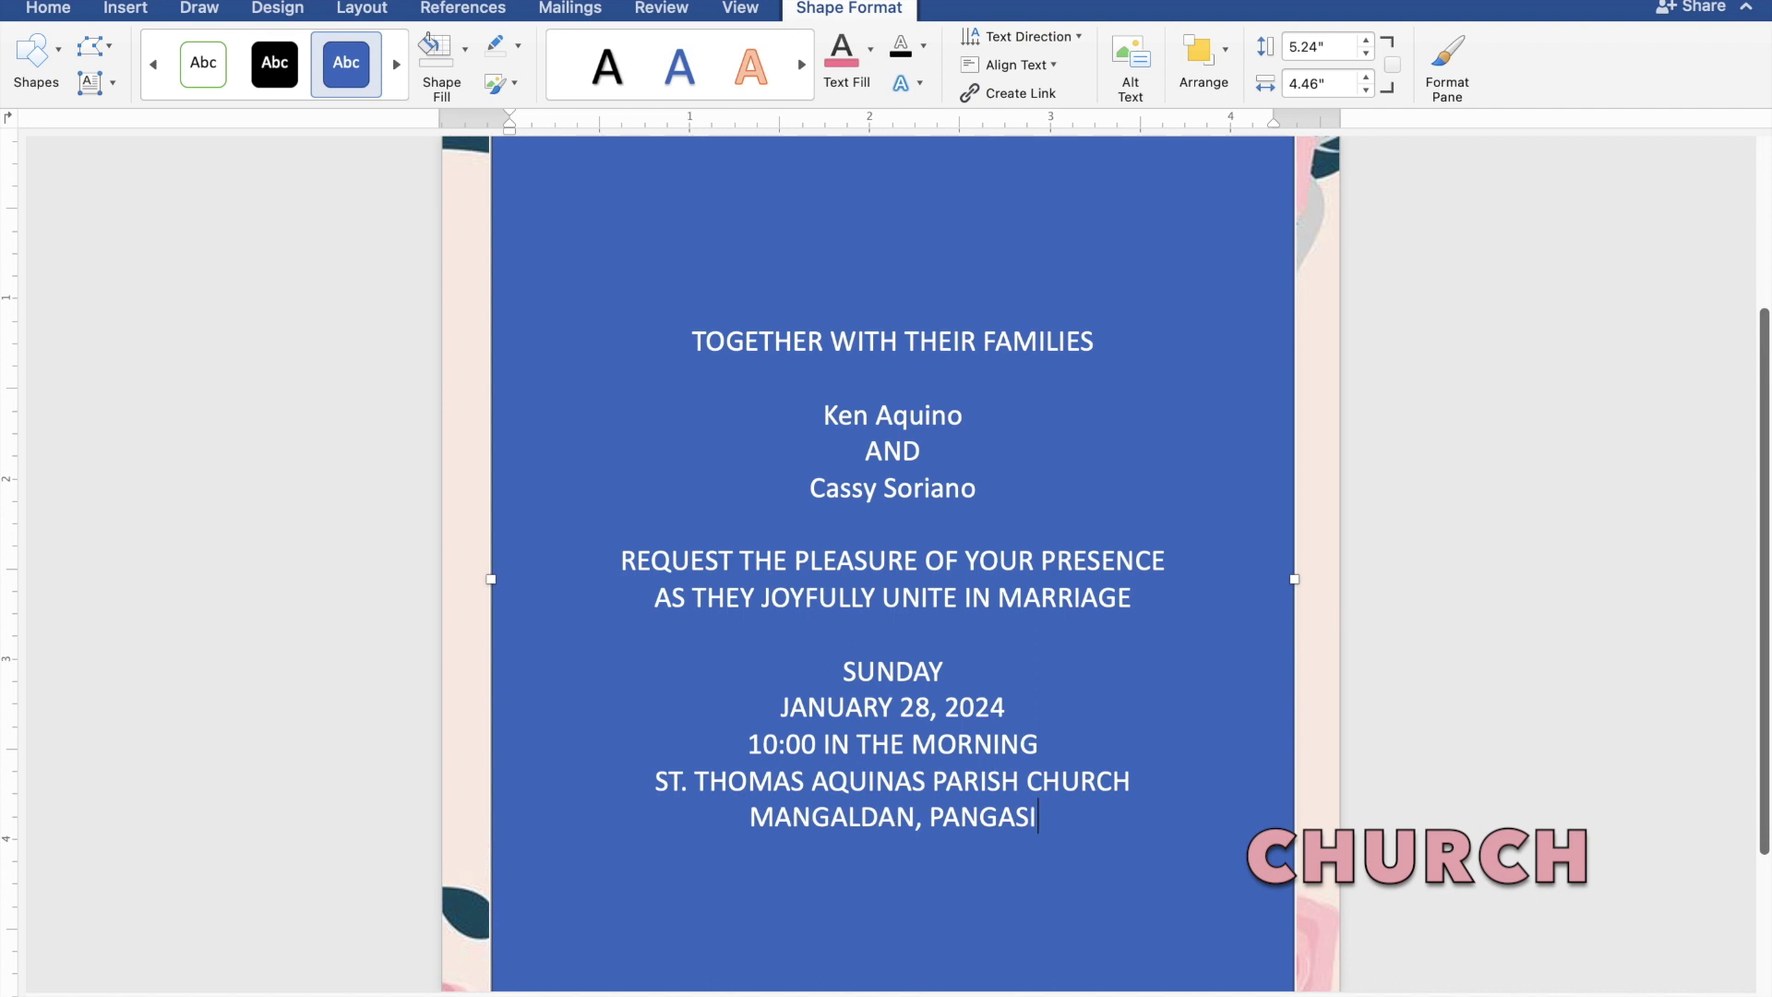
text(NAN)
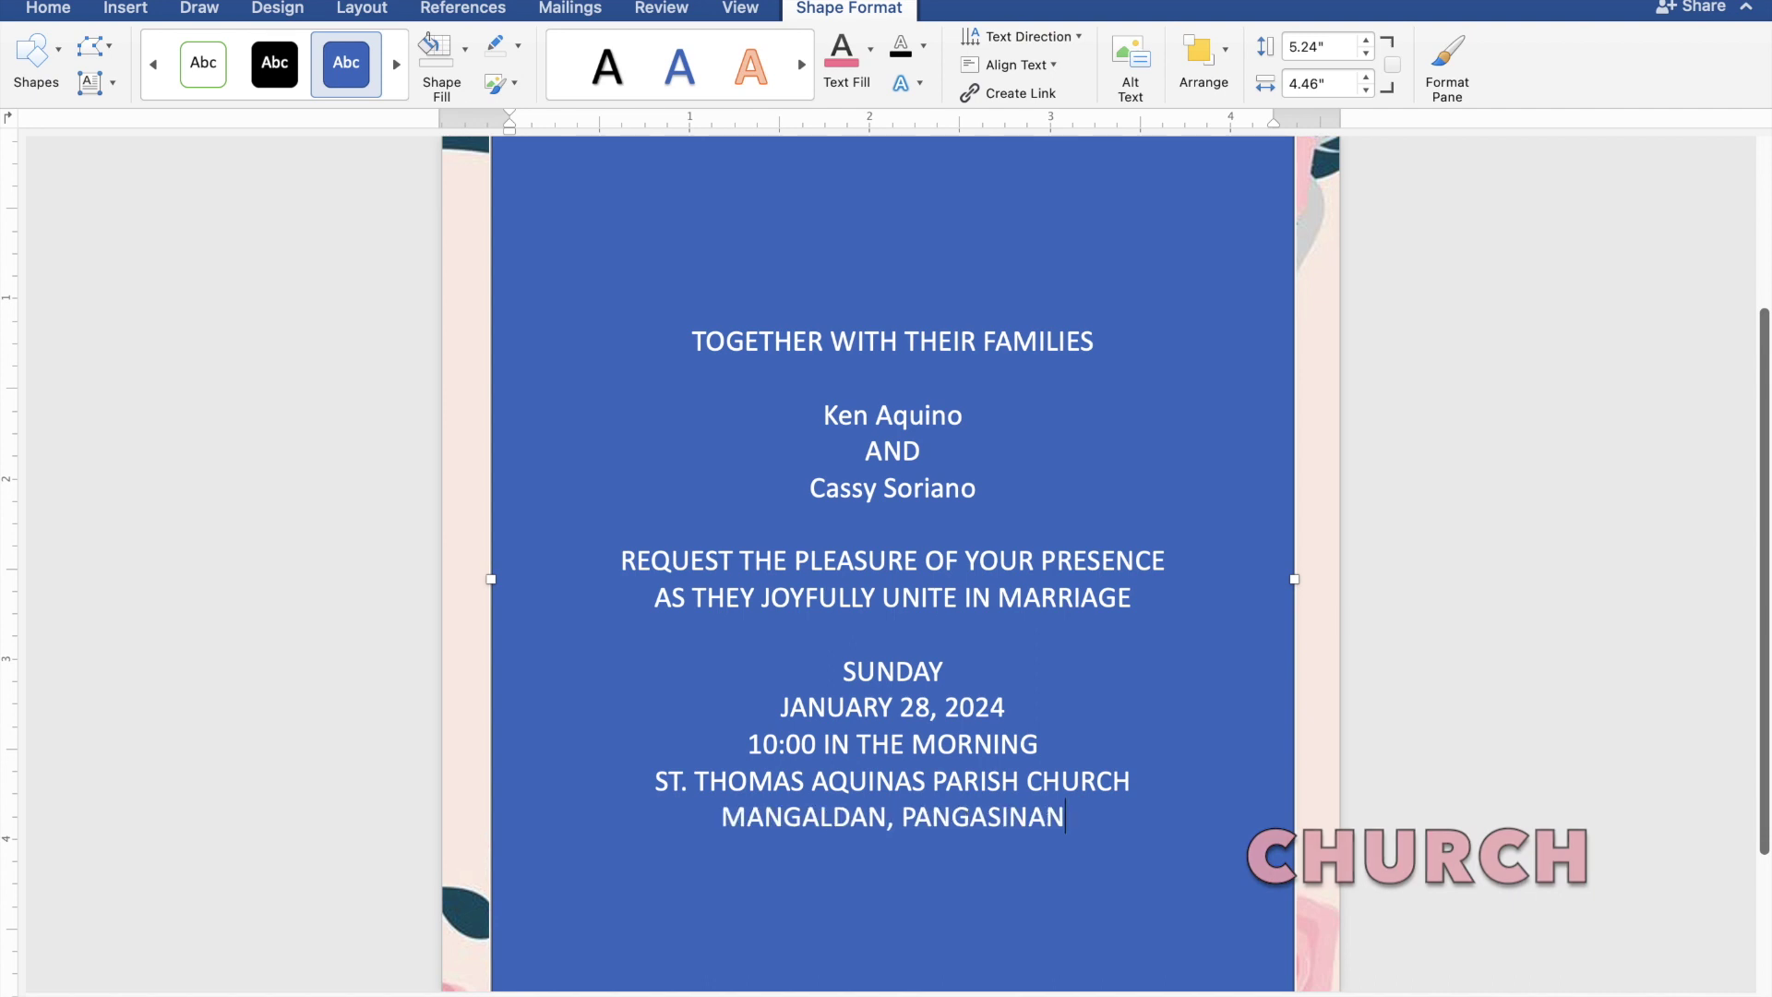
key(Return)
key(Return)
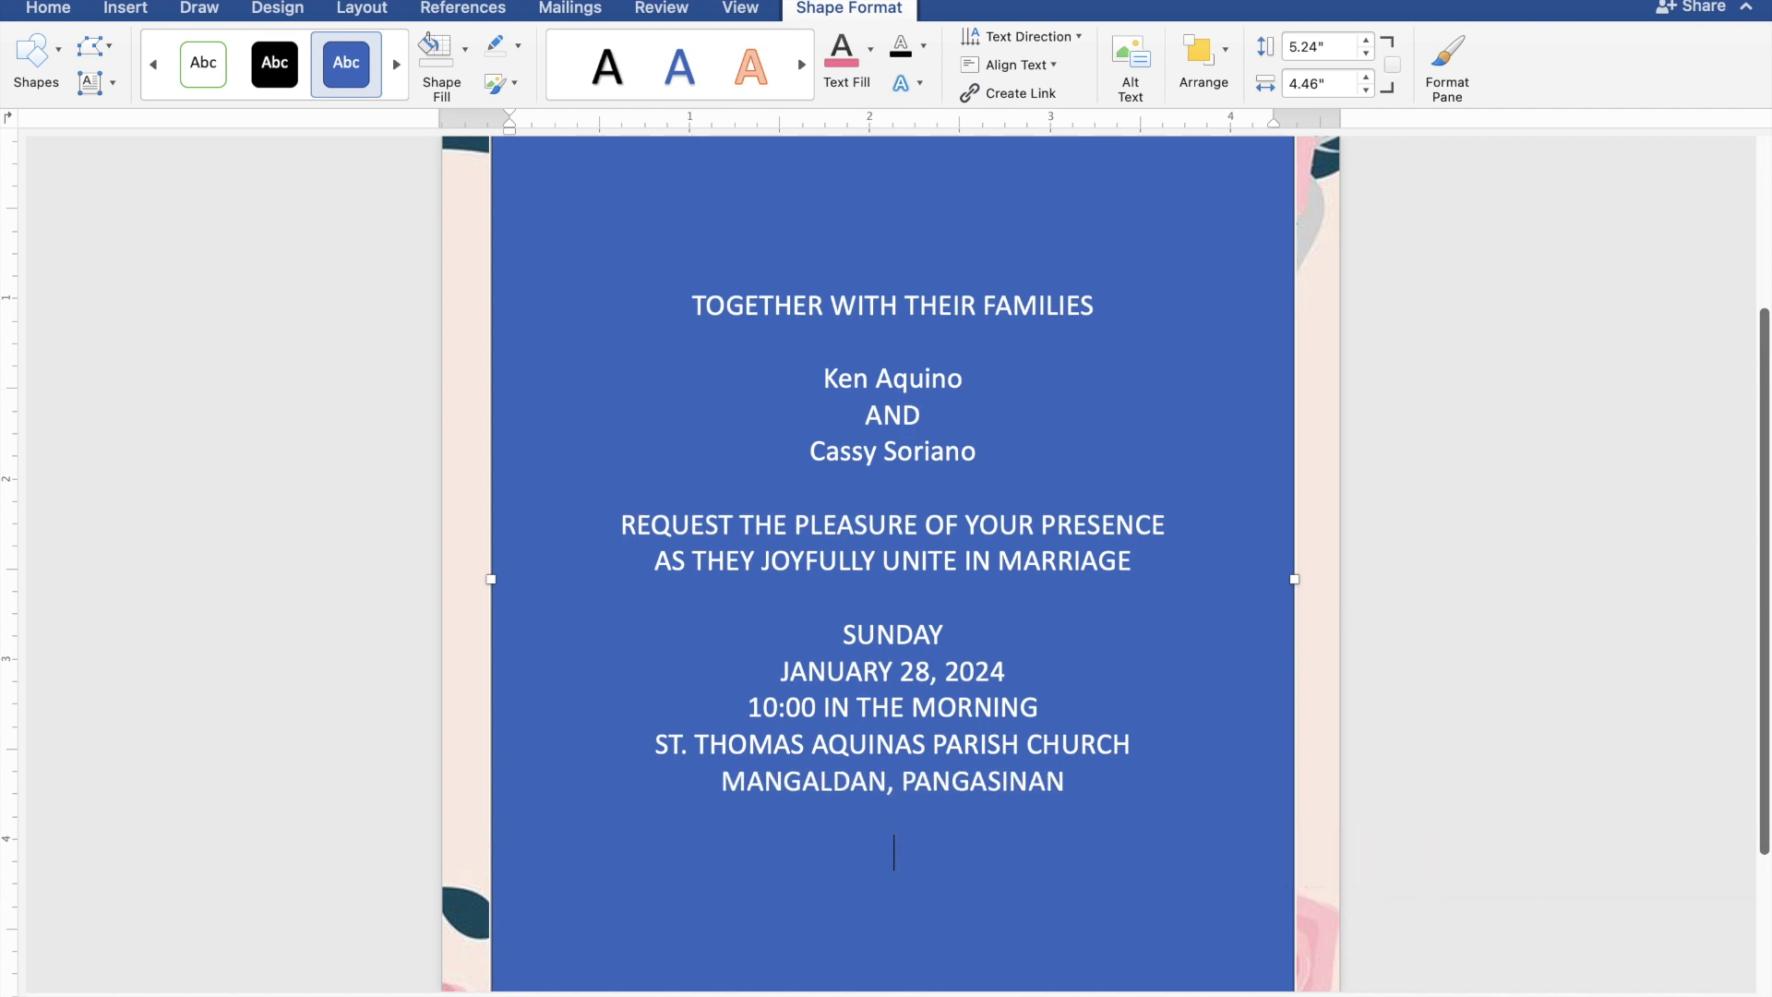
text(Reception to fol)
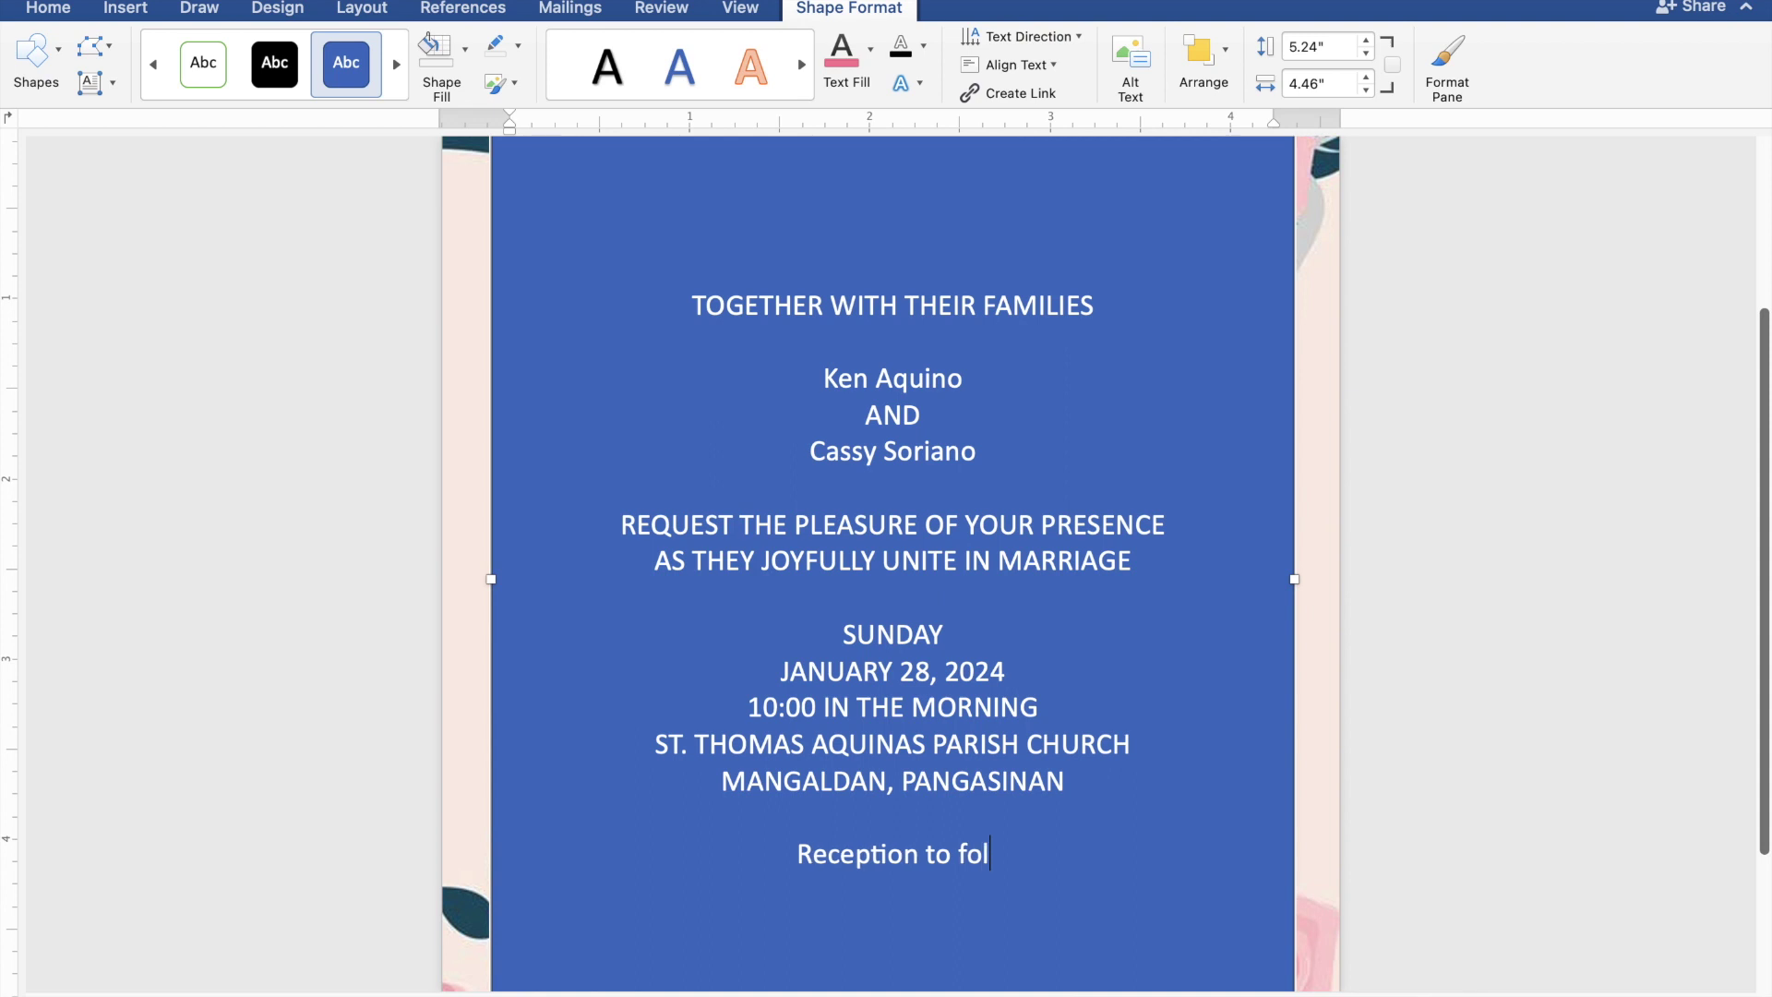
text(low)
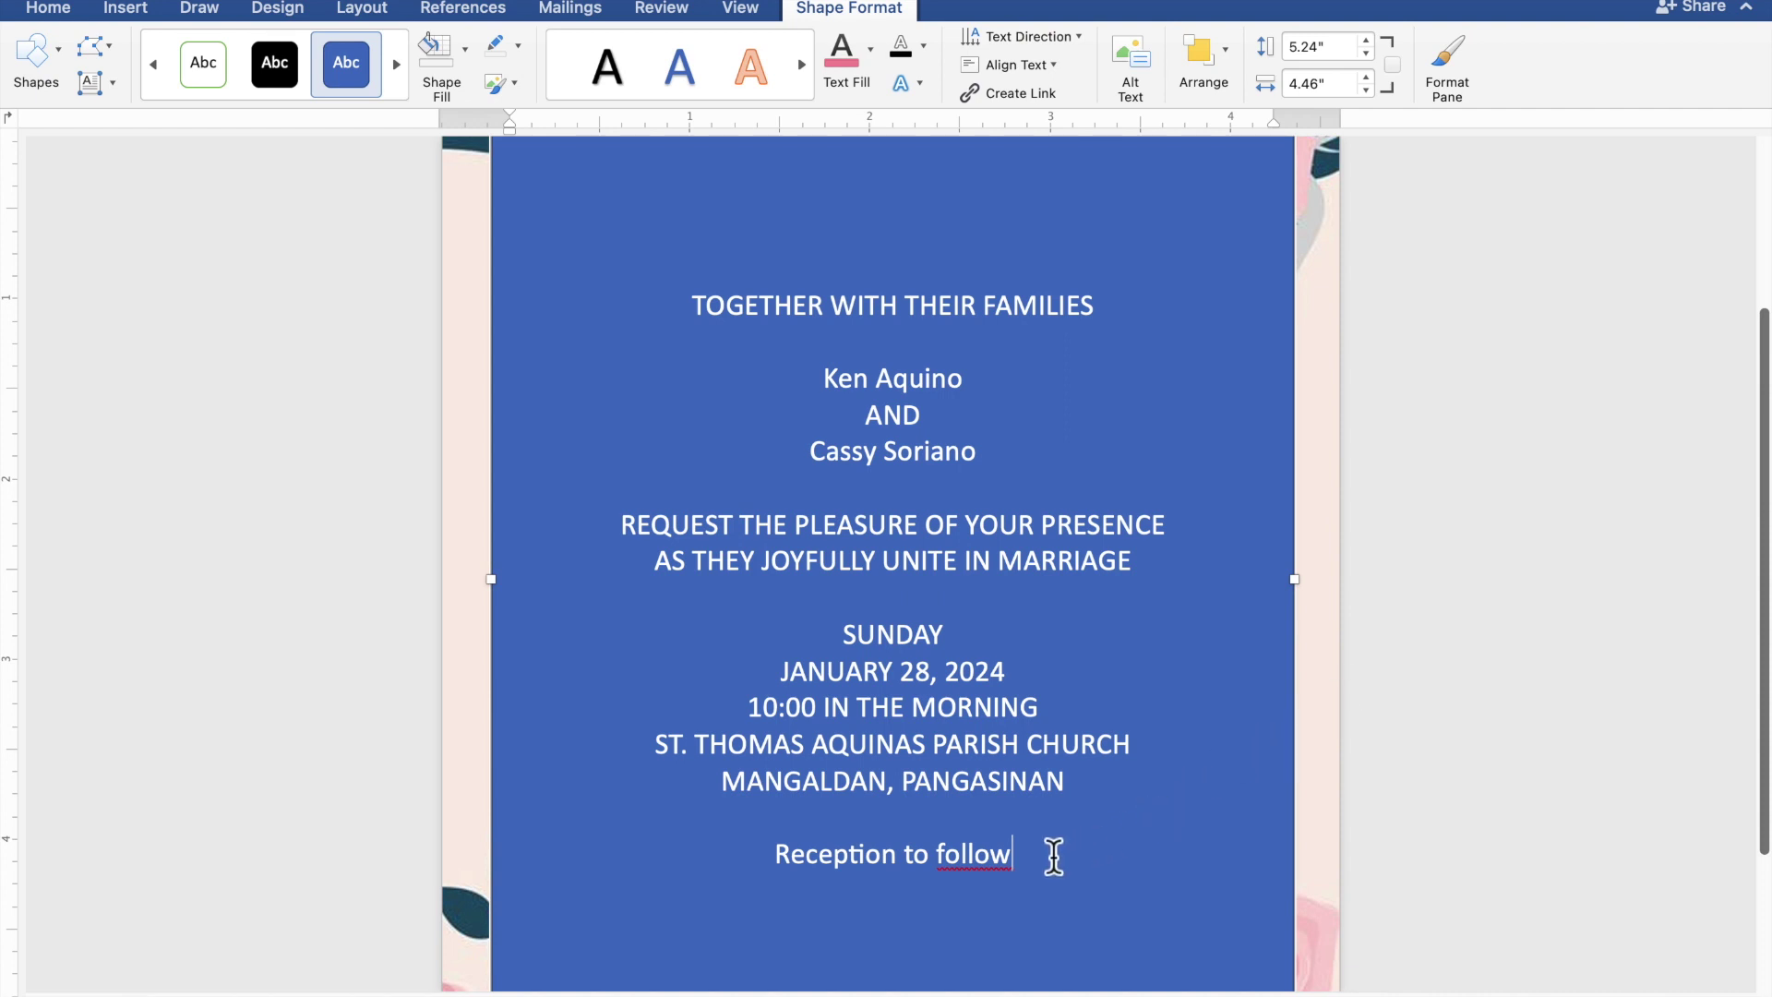
- Select all the text, give the box No Fill and No Outline, and colour the text pink
drag(1041, 855, 685, 313)
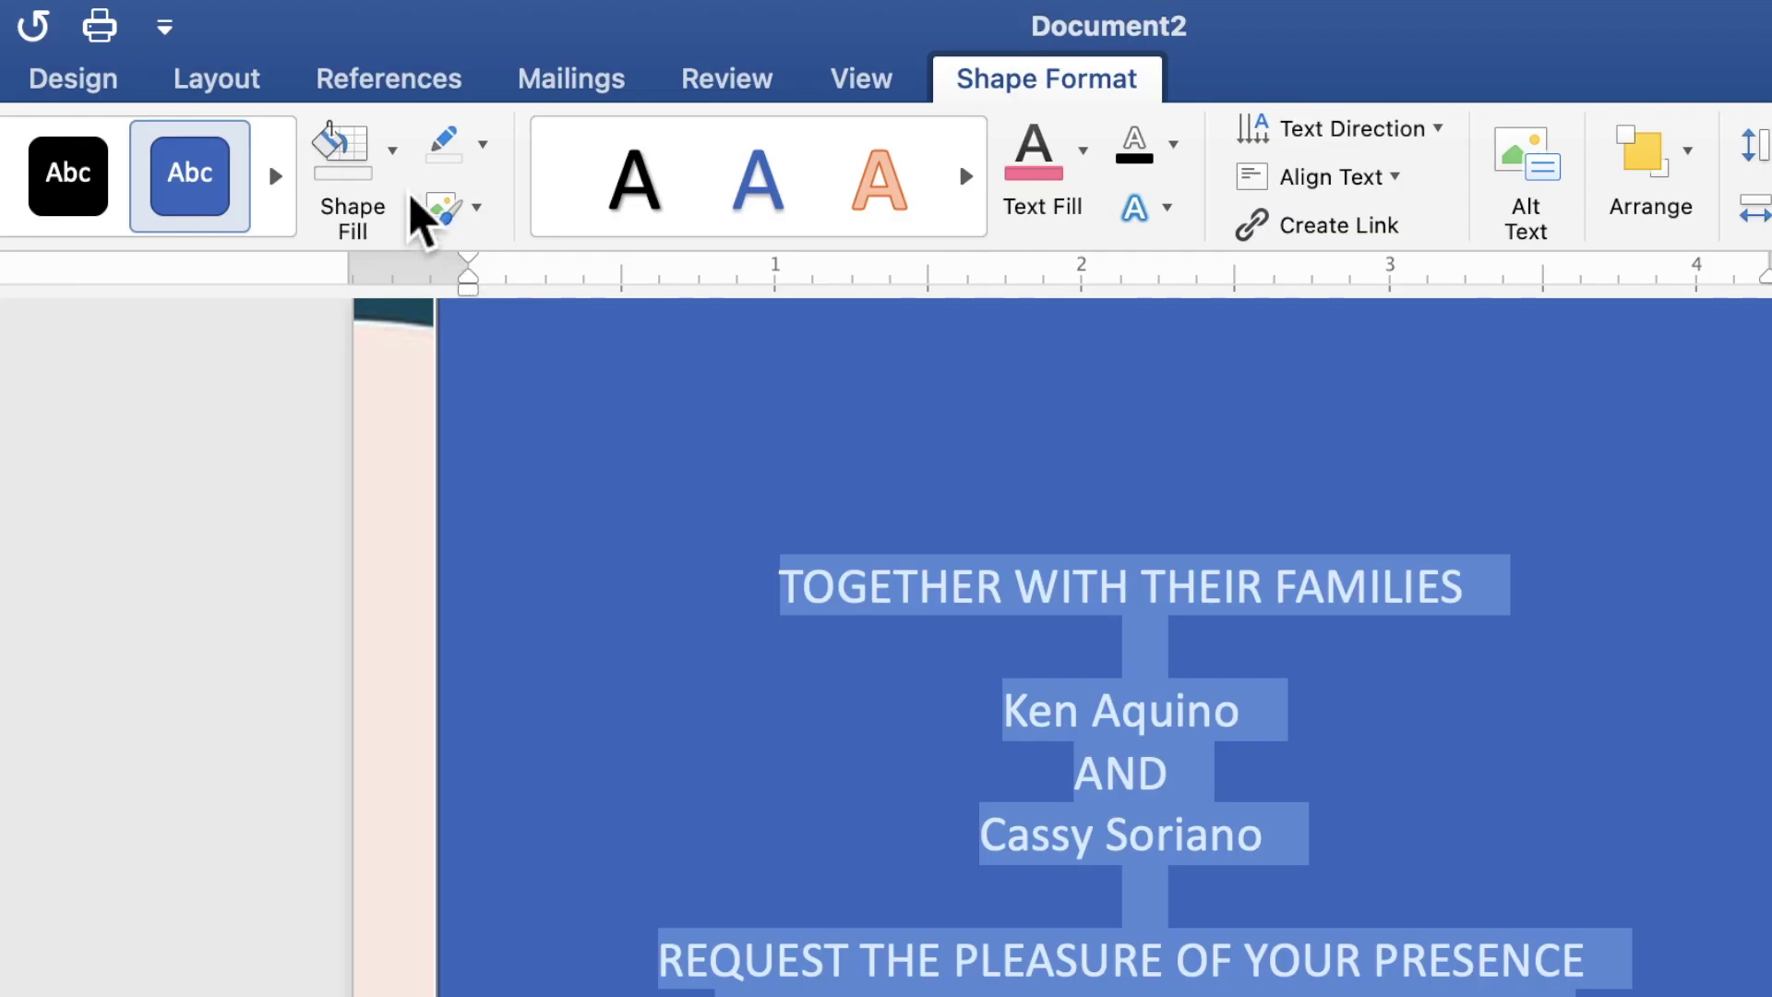
click(393, 170)
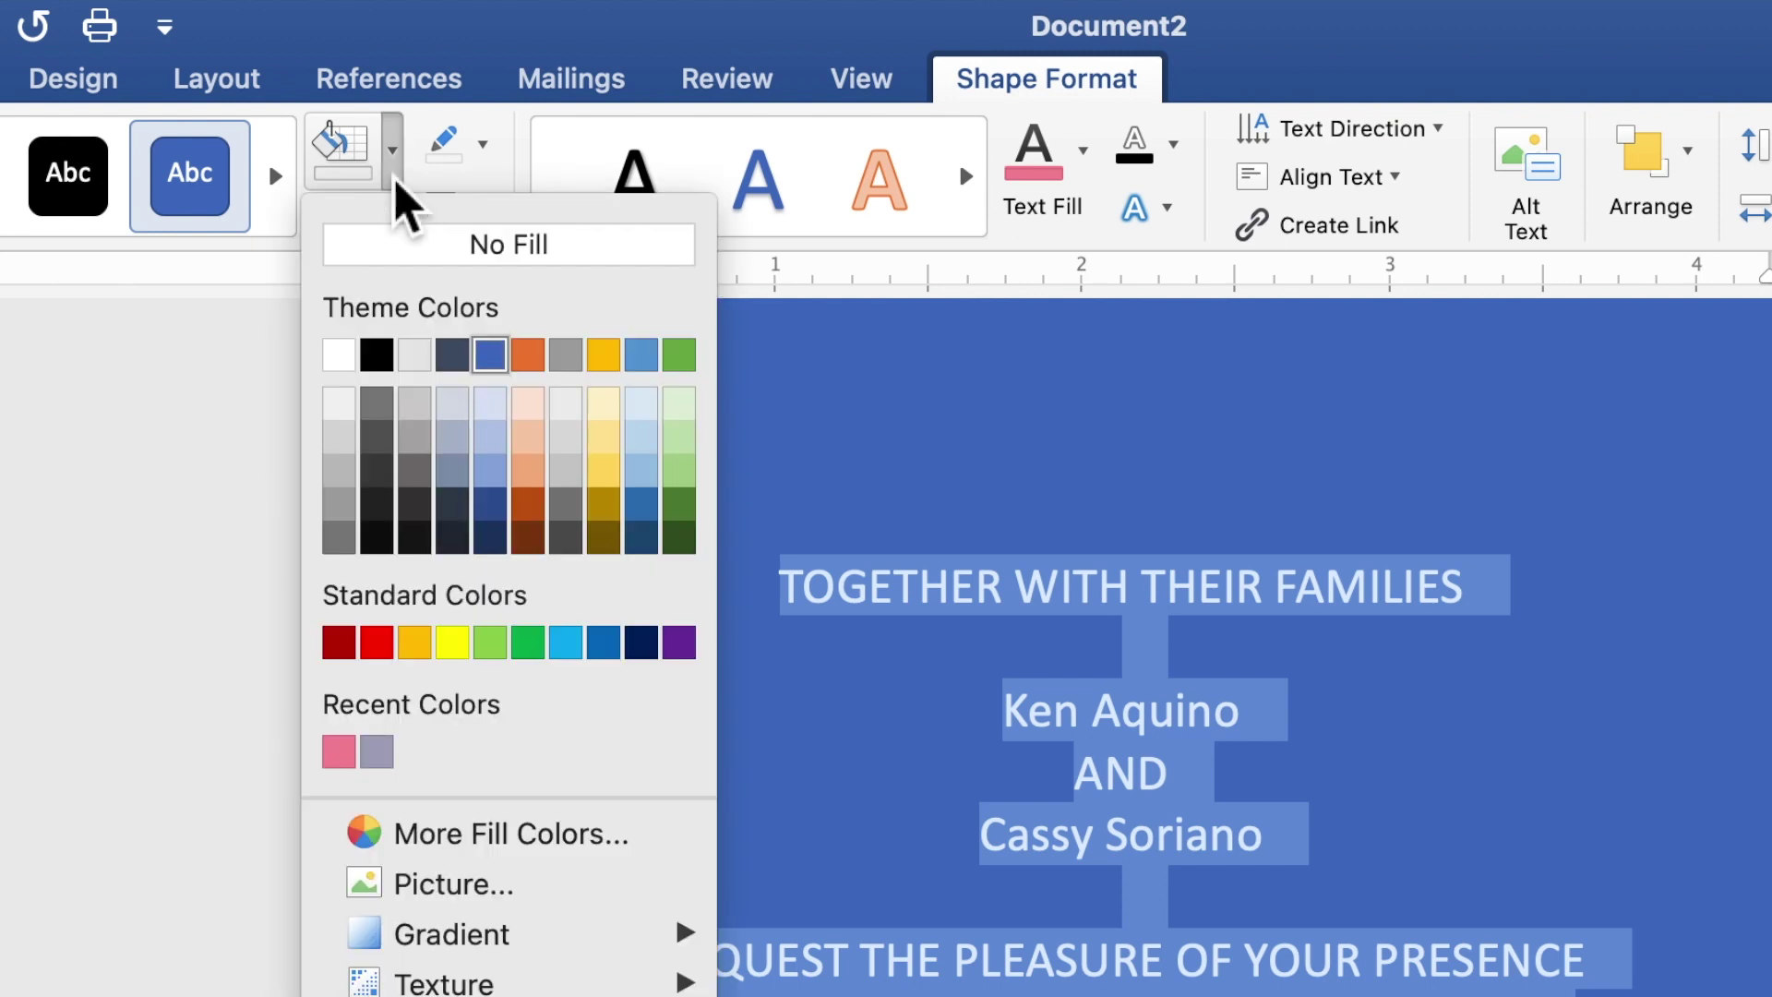
click(402, 248)
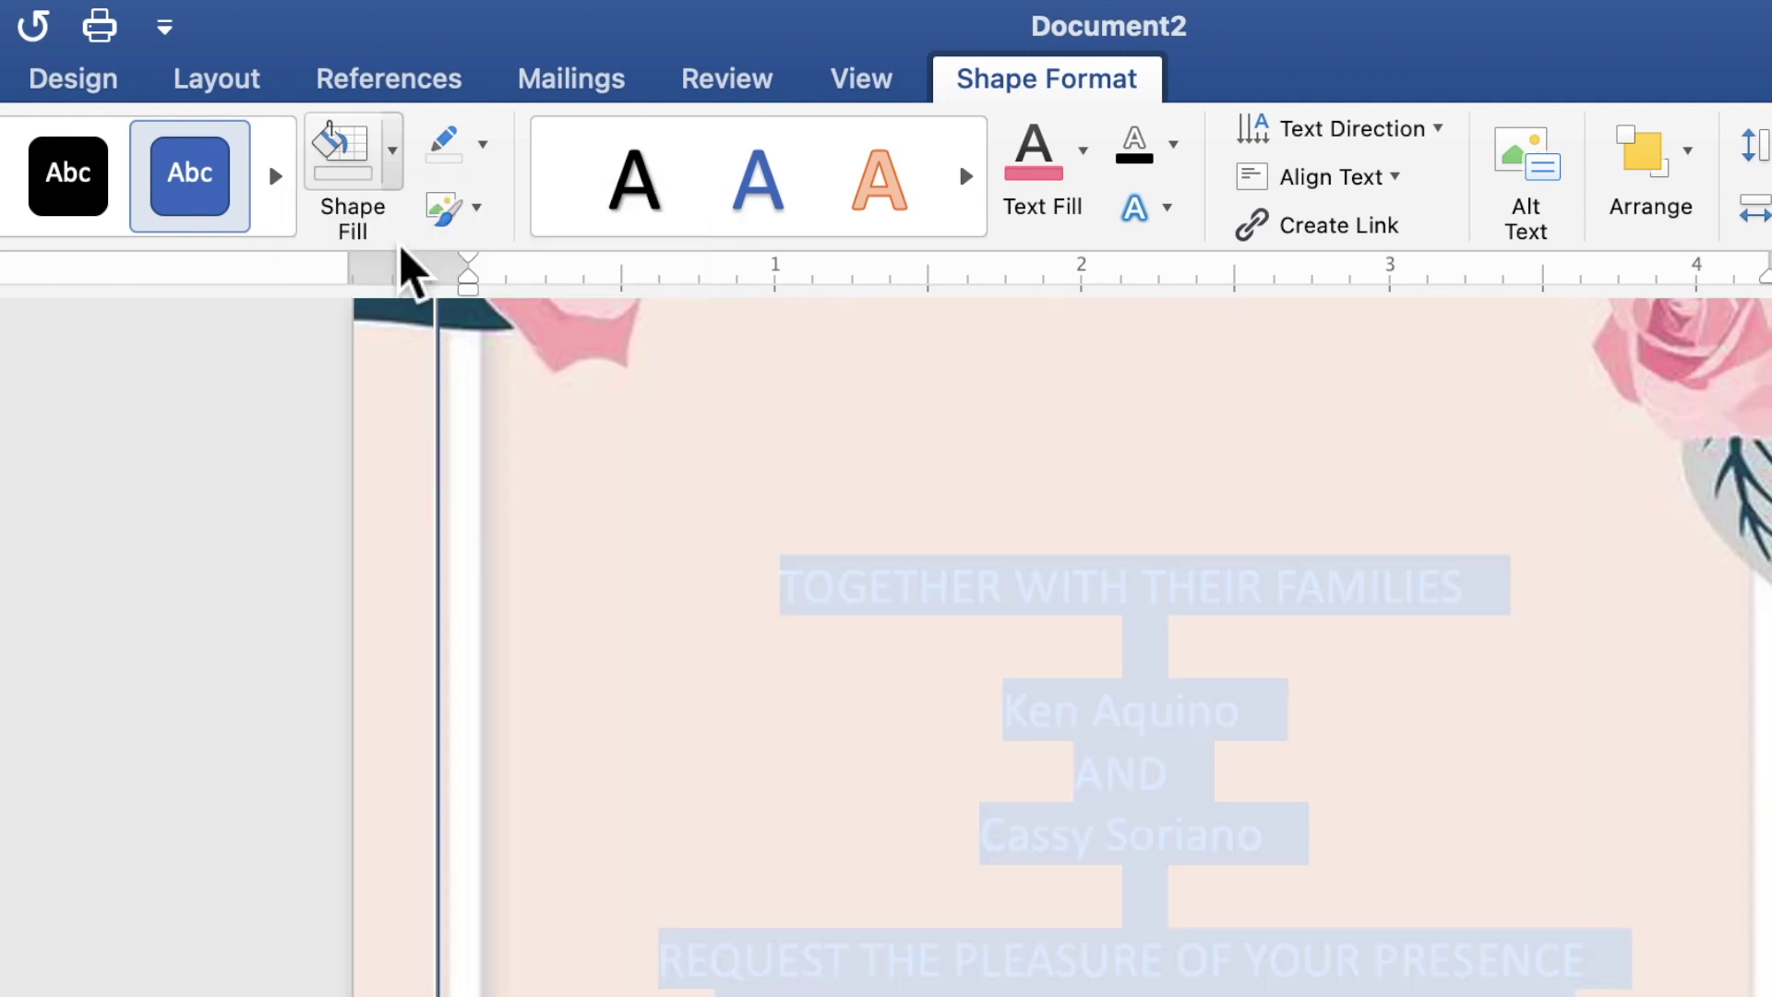
click(487, 166)
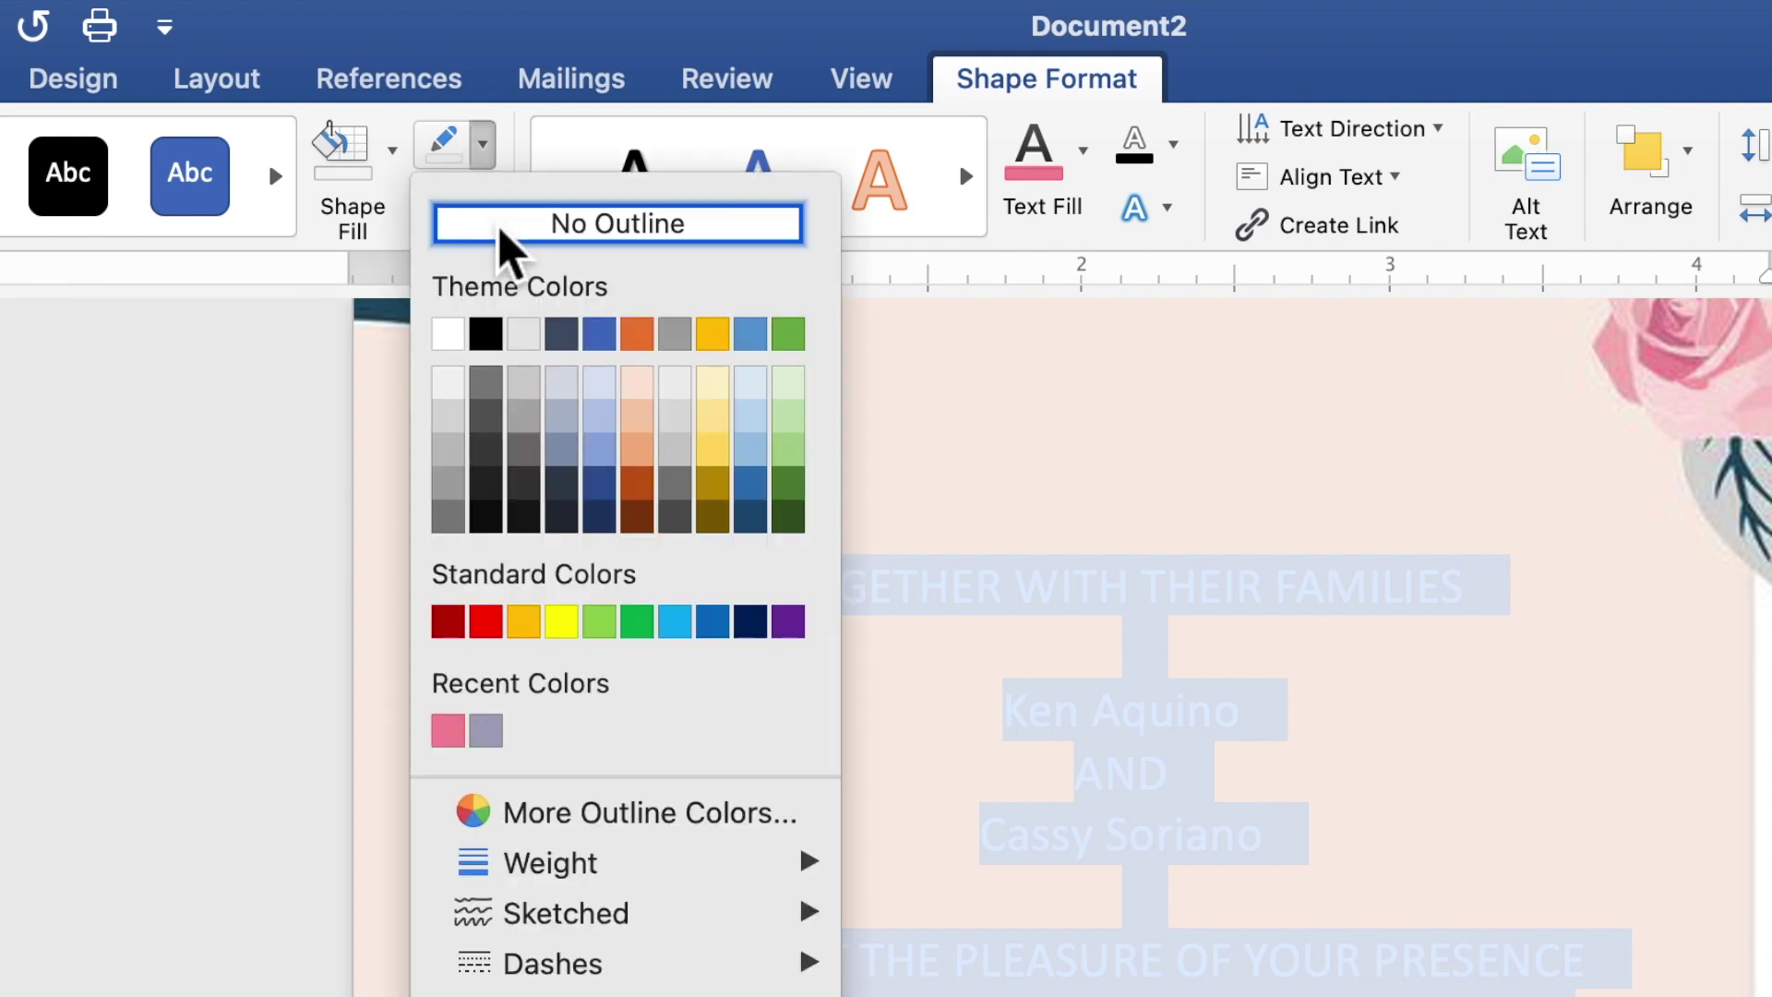
click(504, 235)
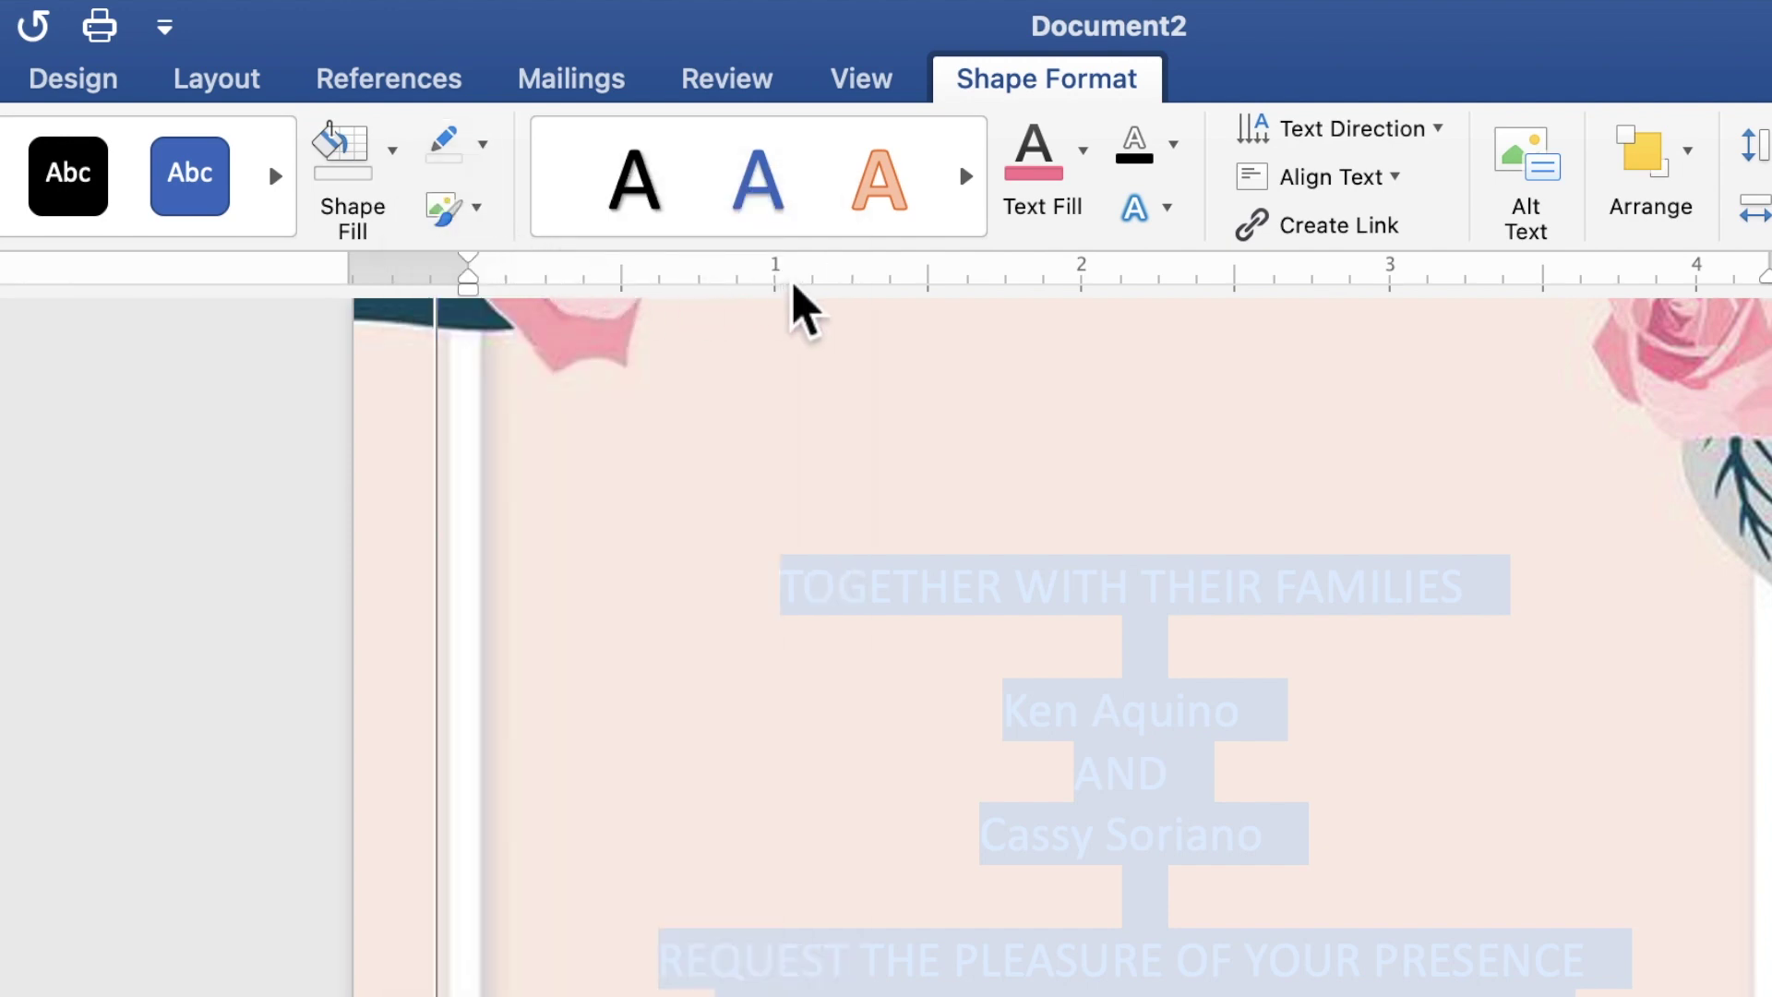
click(1084, 181)
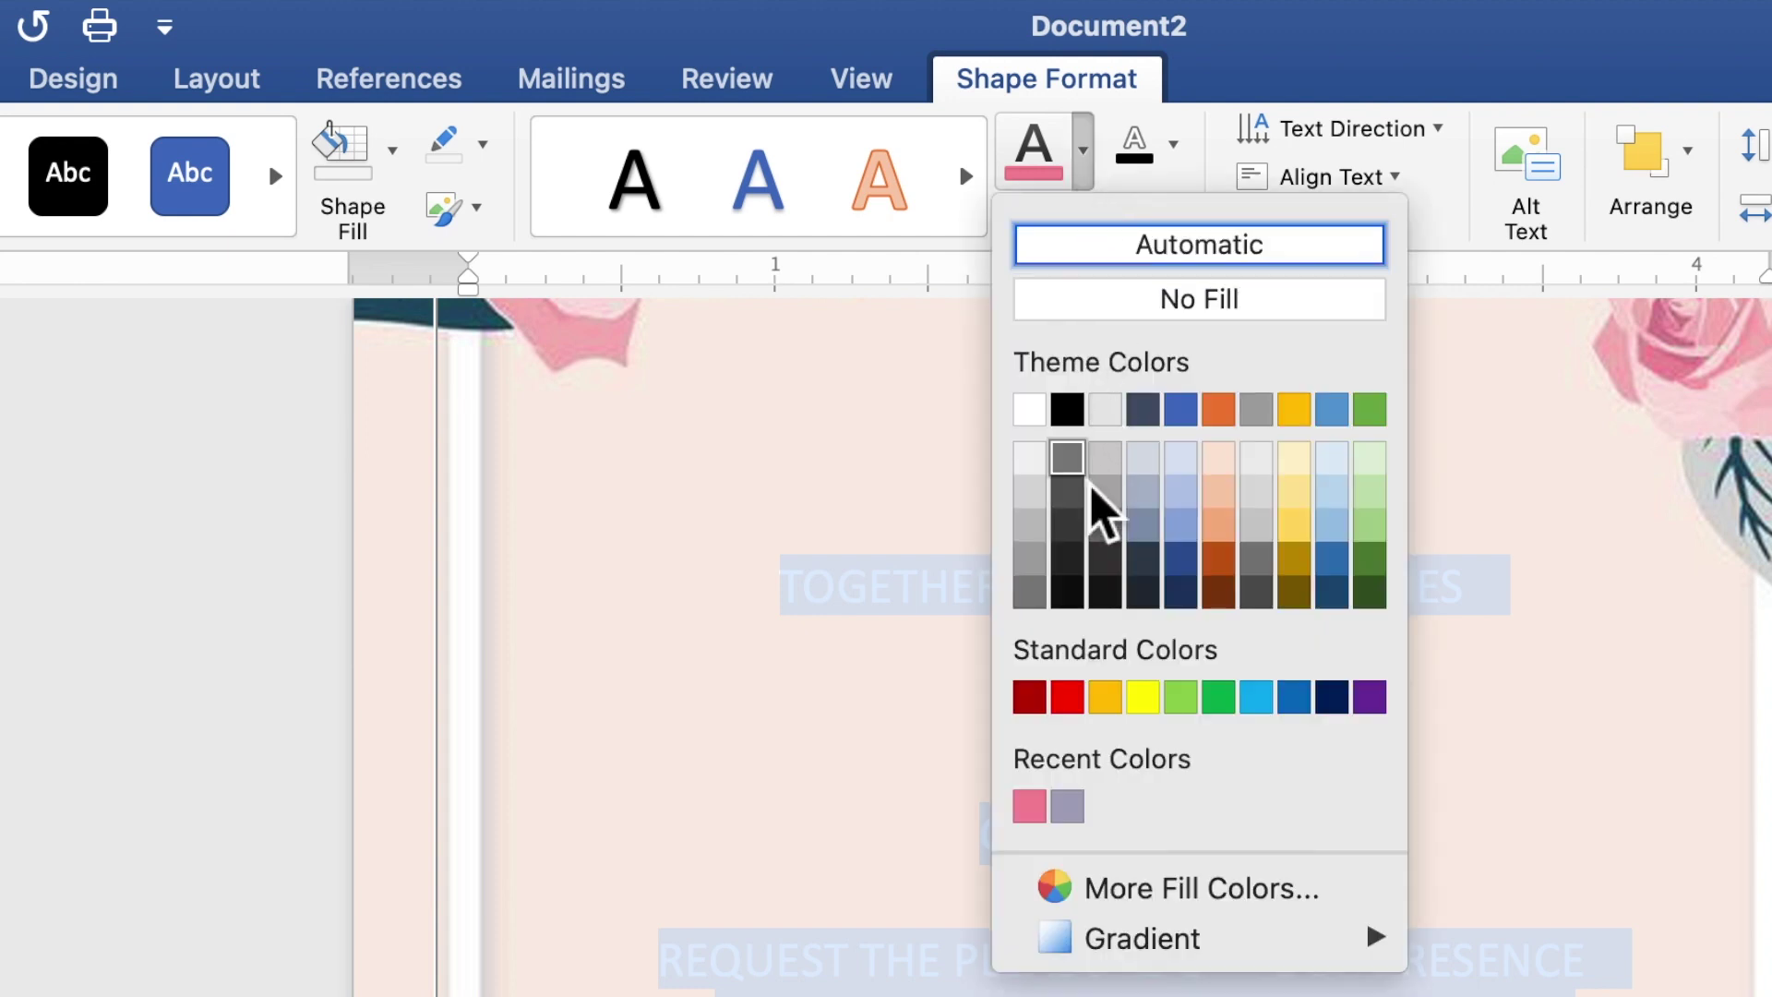
click(1035, 808)
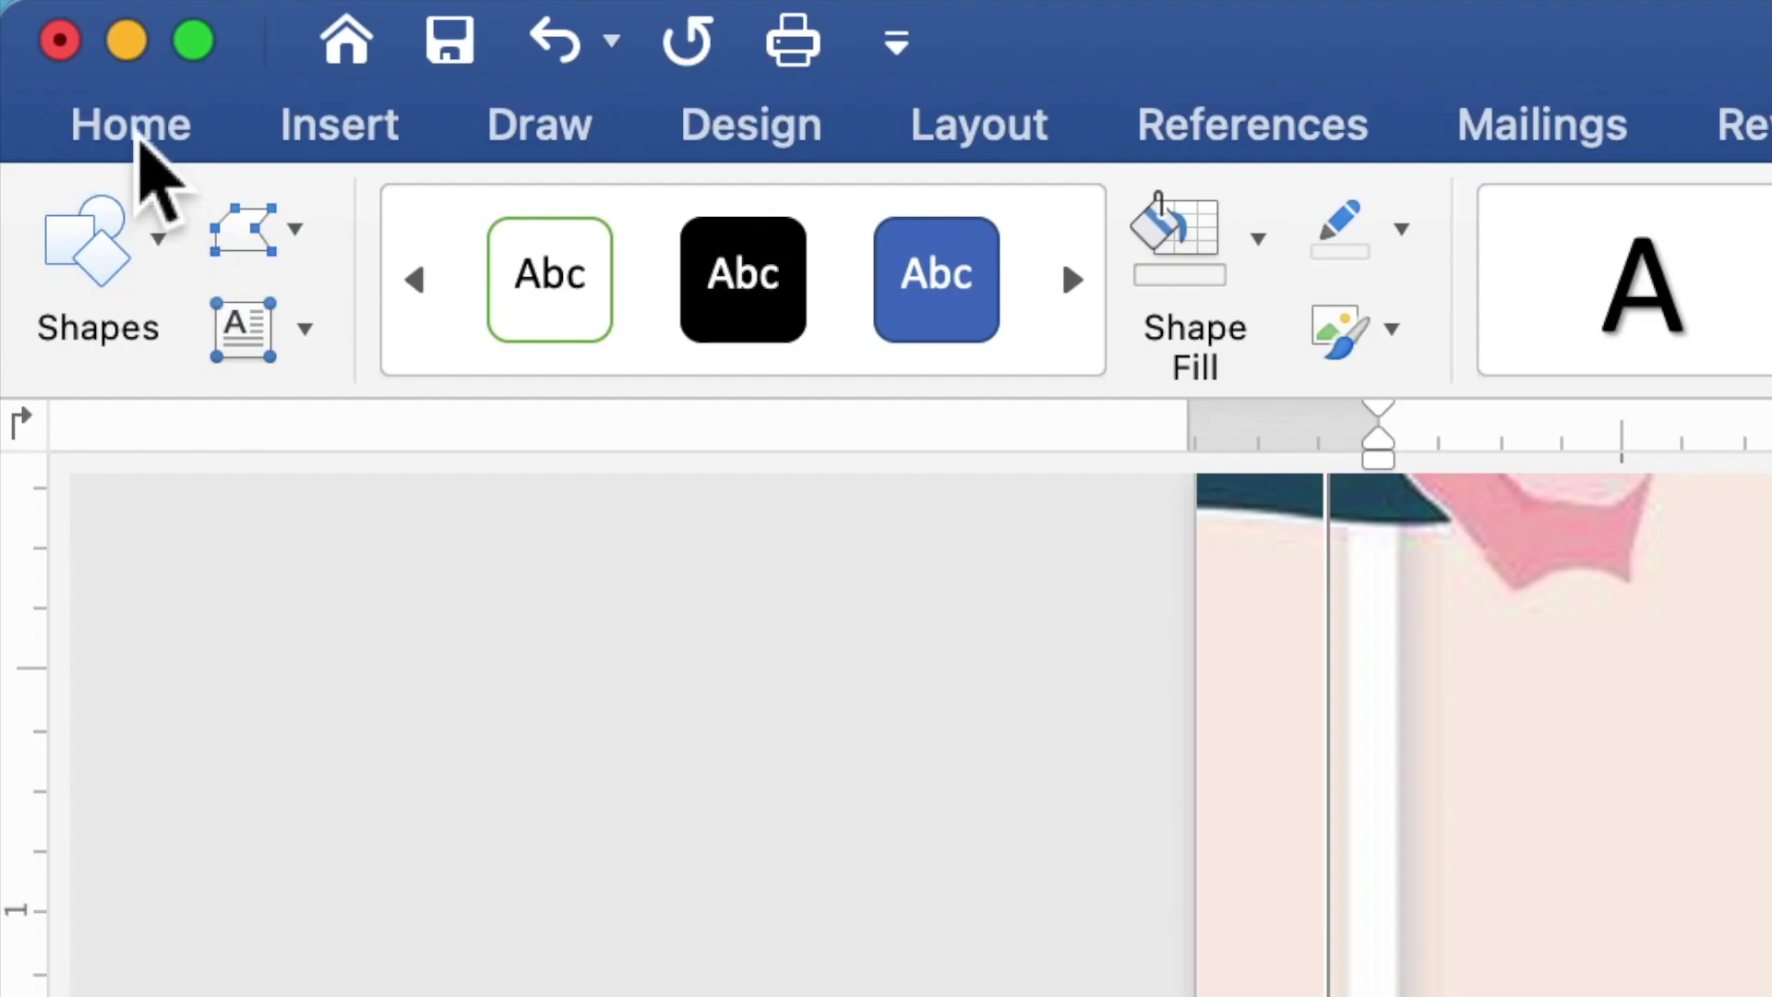
- Set all invitation text to Times New Roman at 10 pt
click(139, 134)
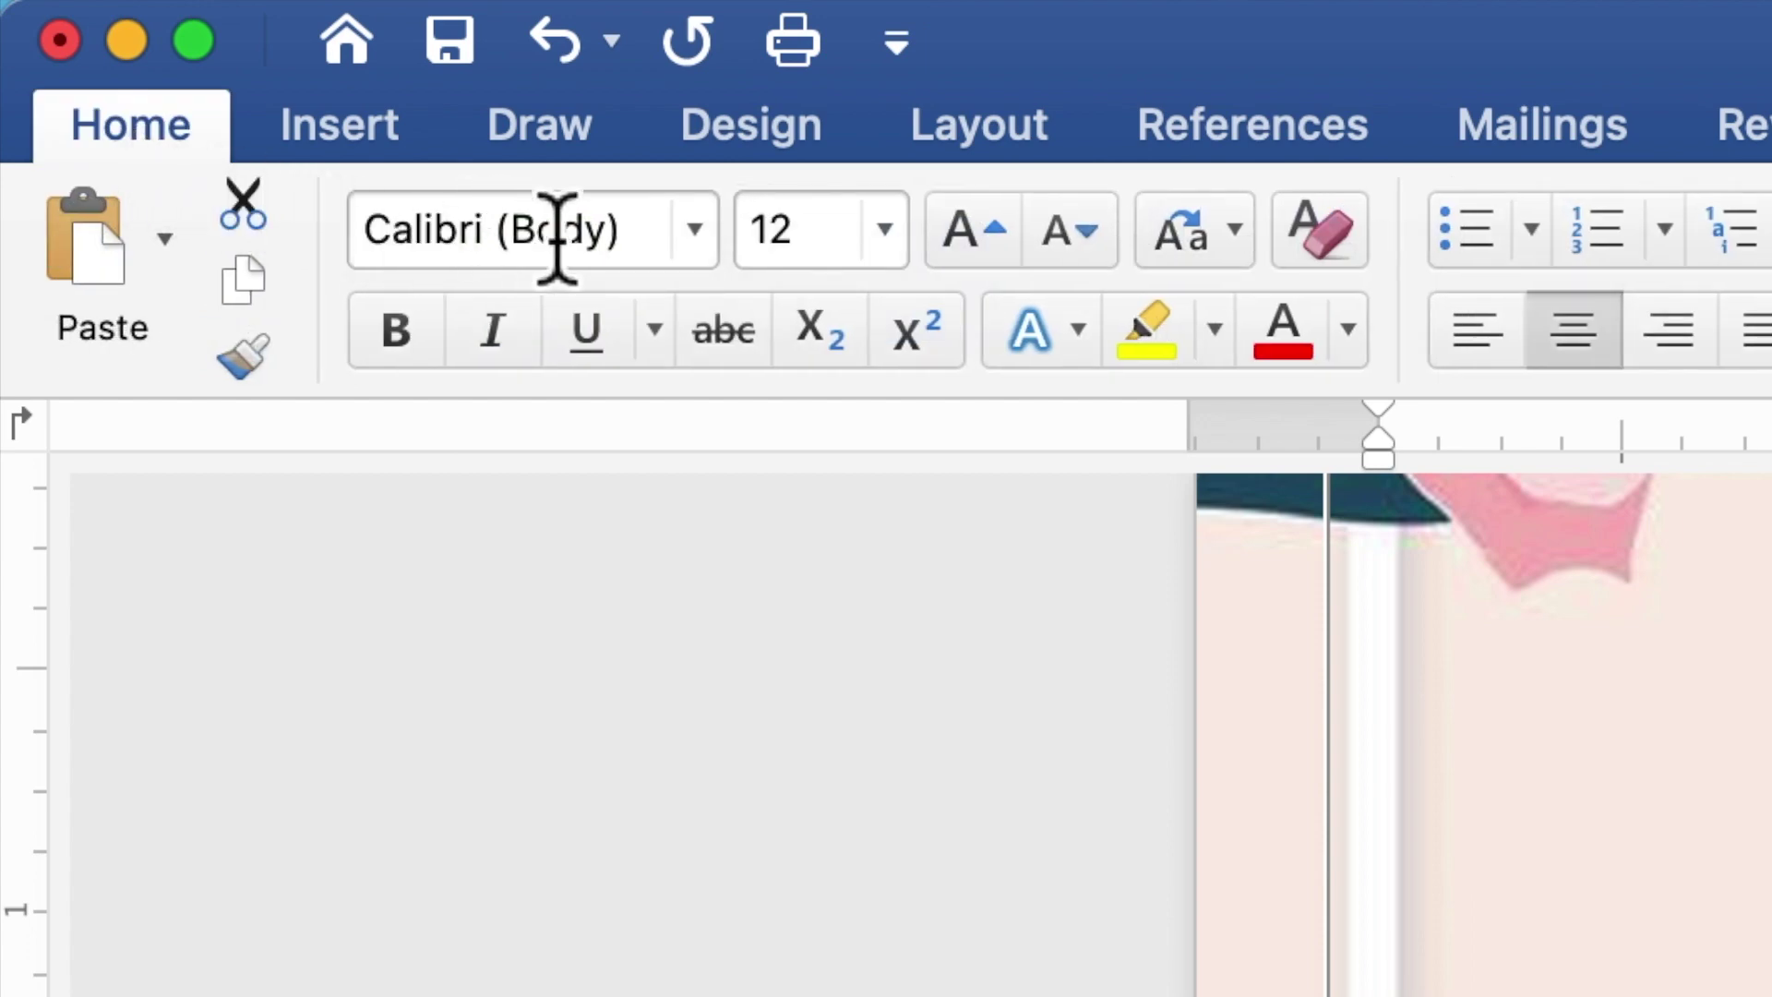
click(696, 236)
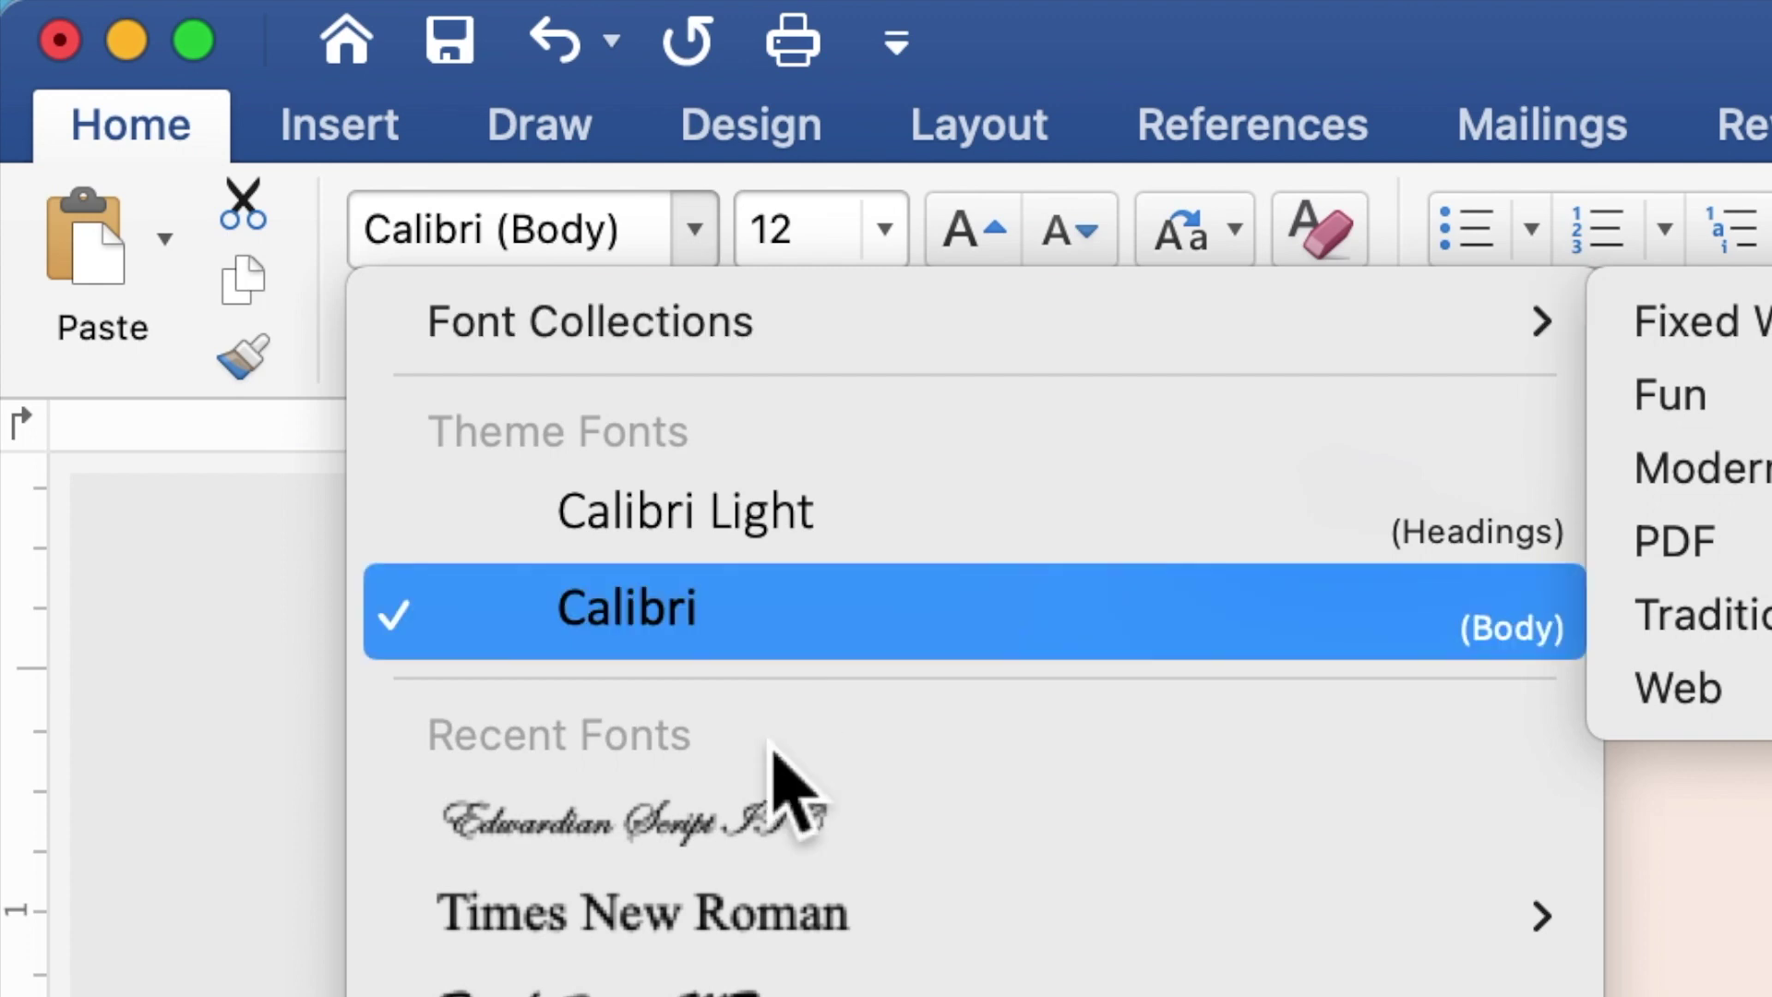
click(773, 923)
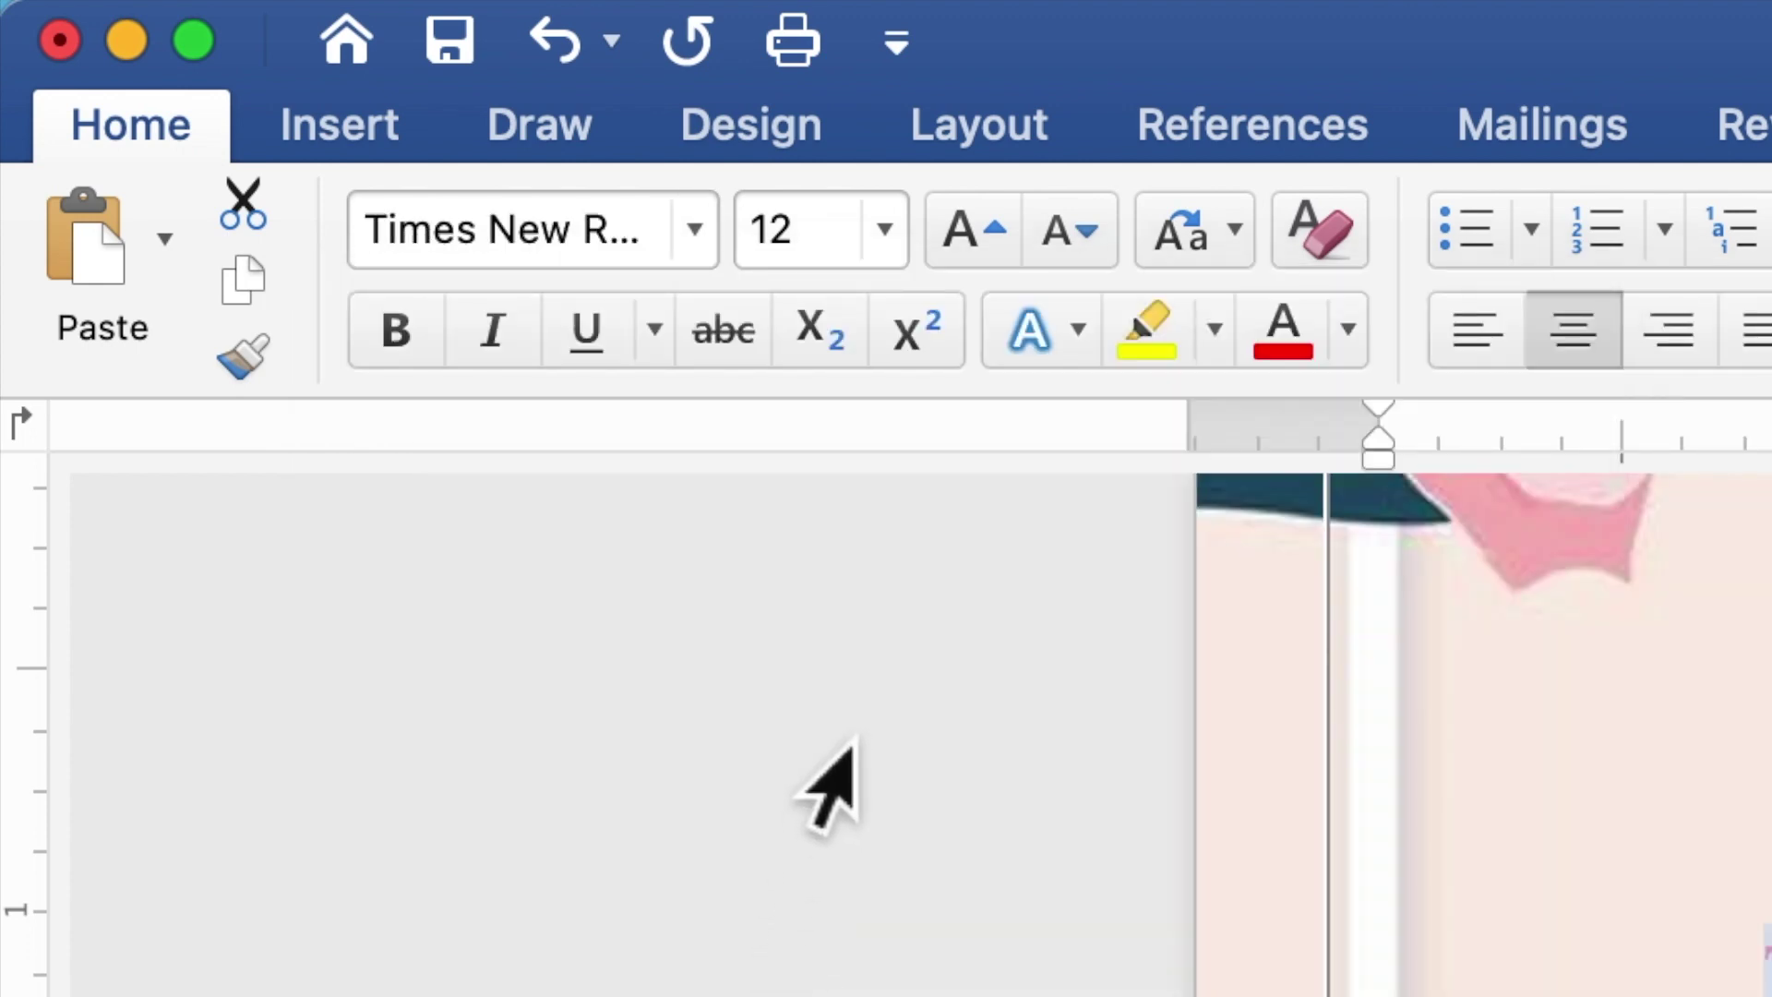
click(755, 244)
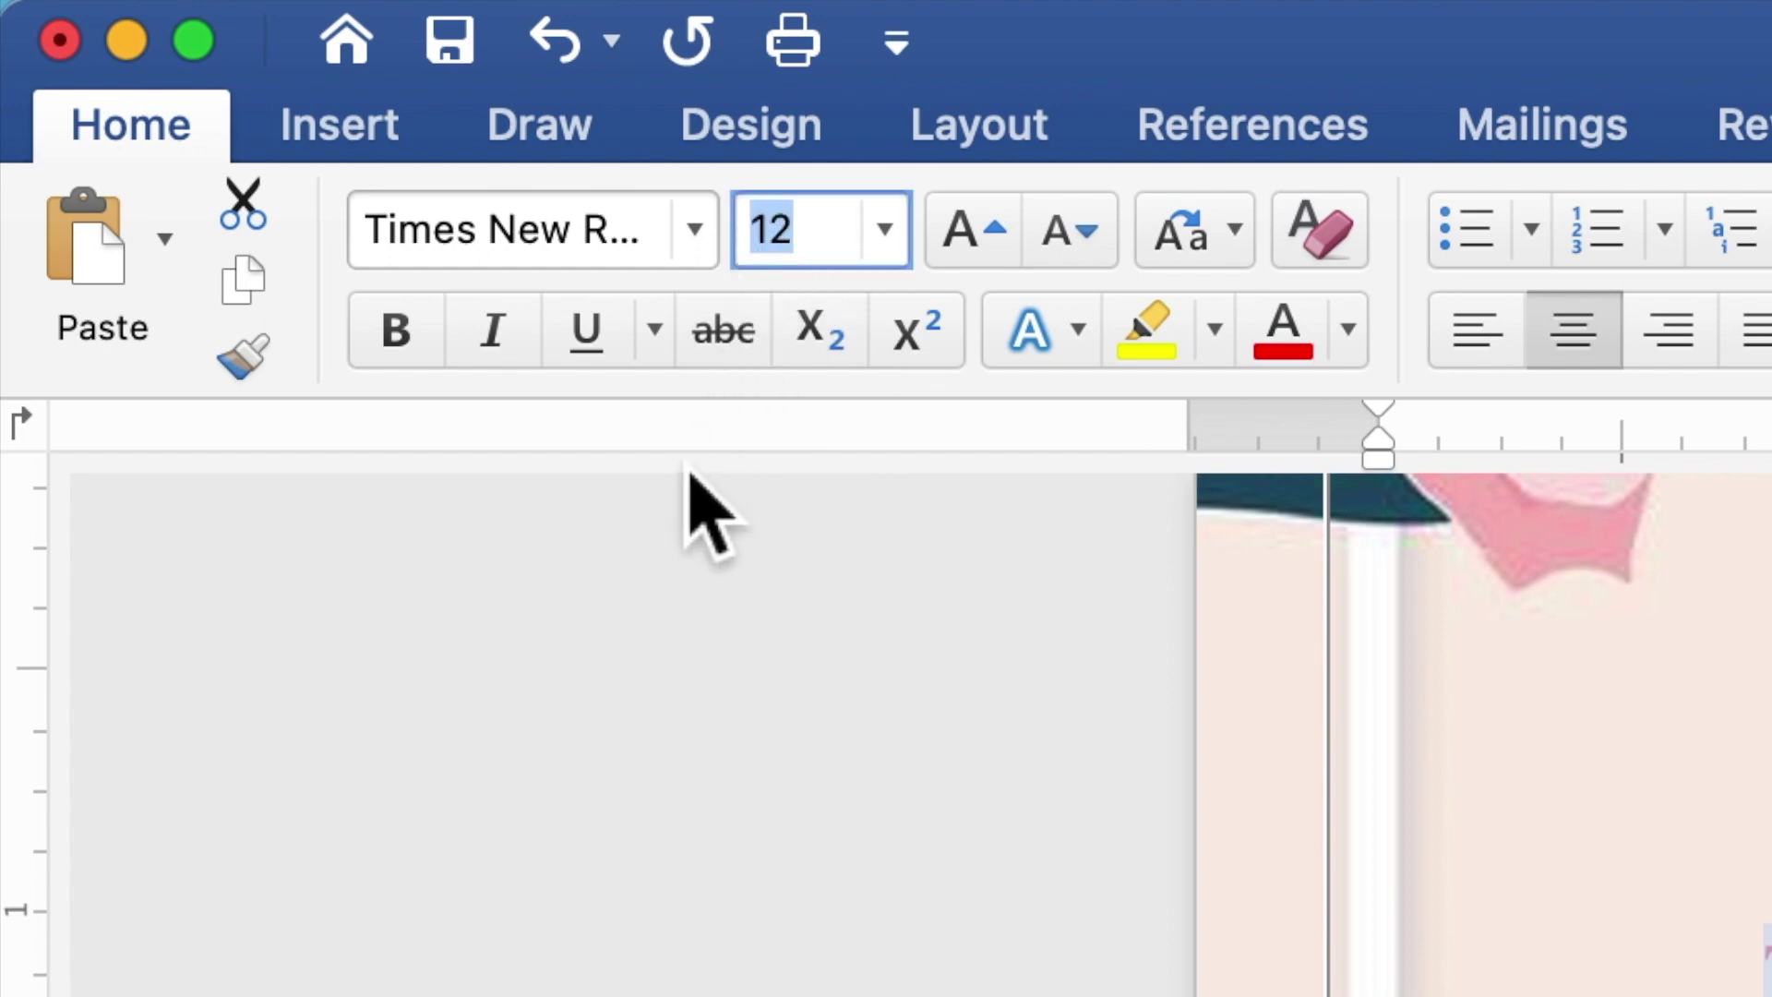
text(10)
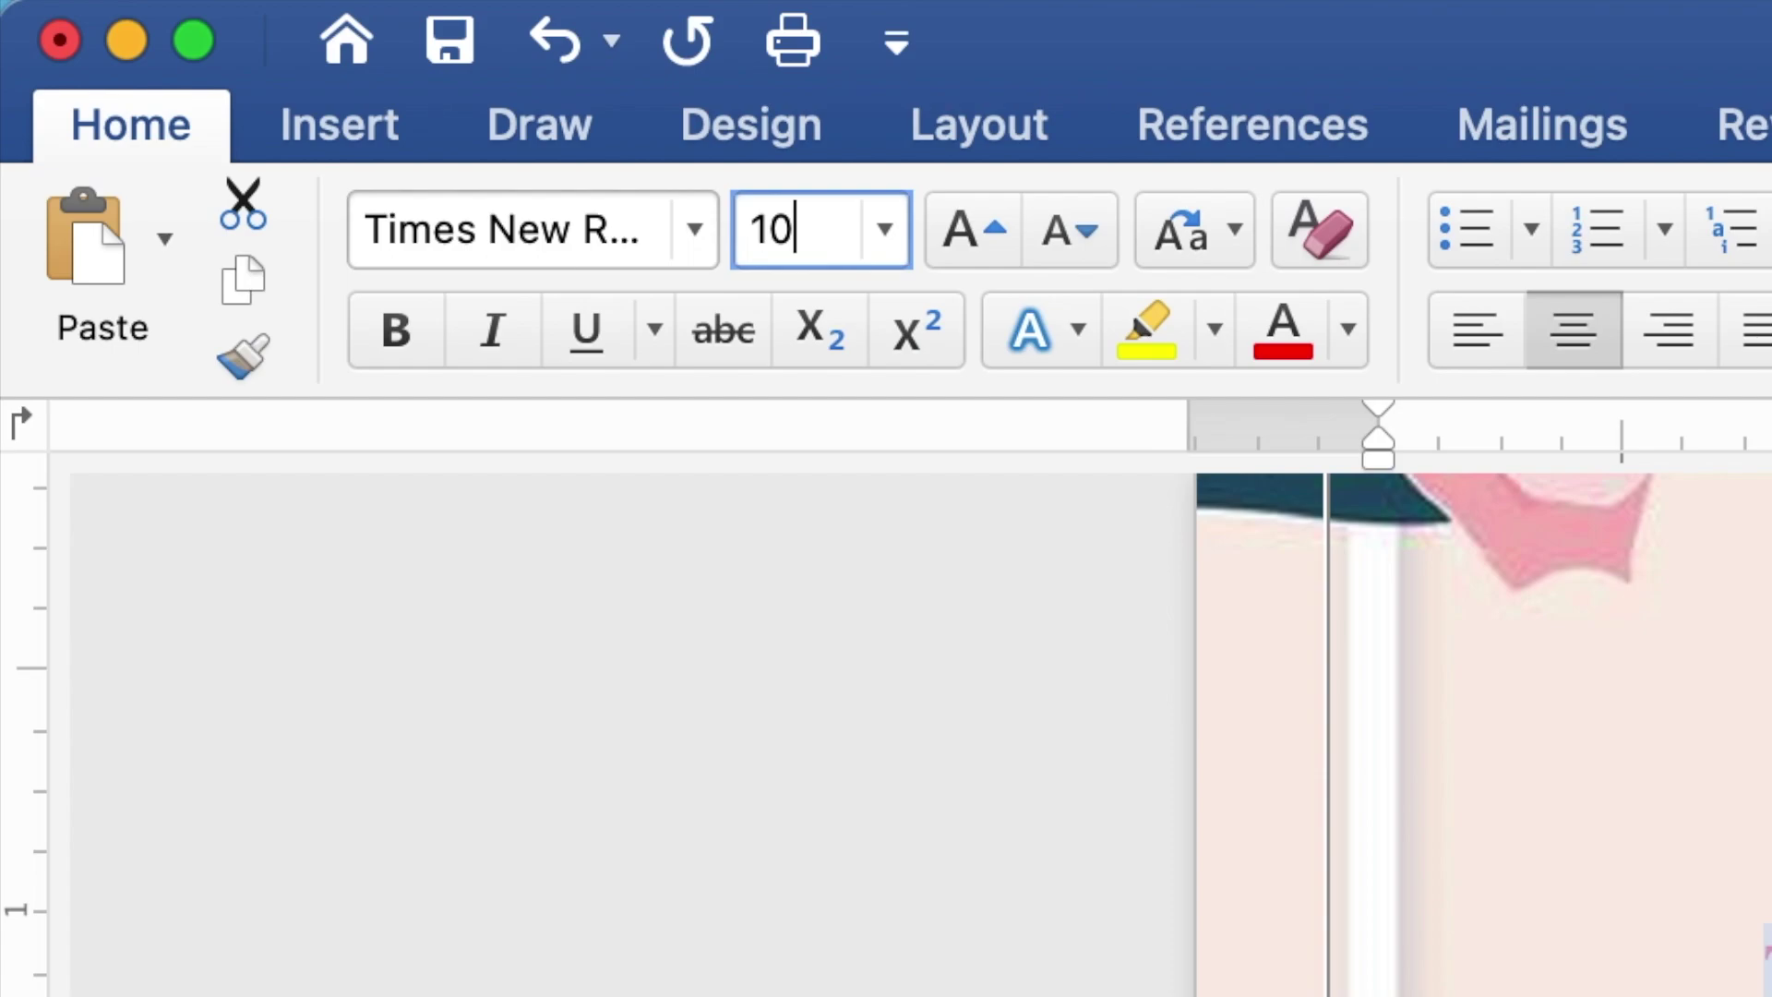
key(Return)
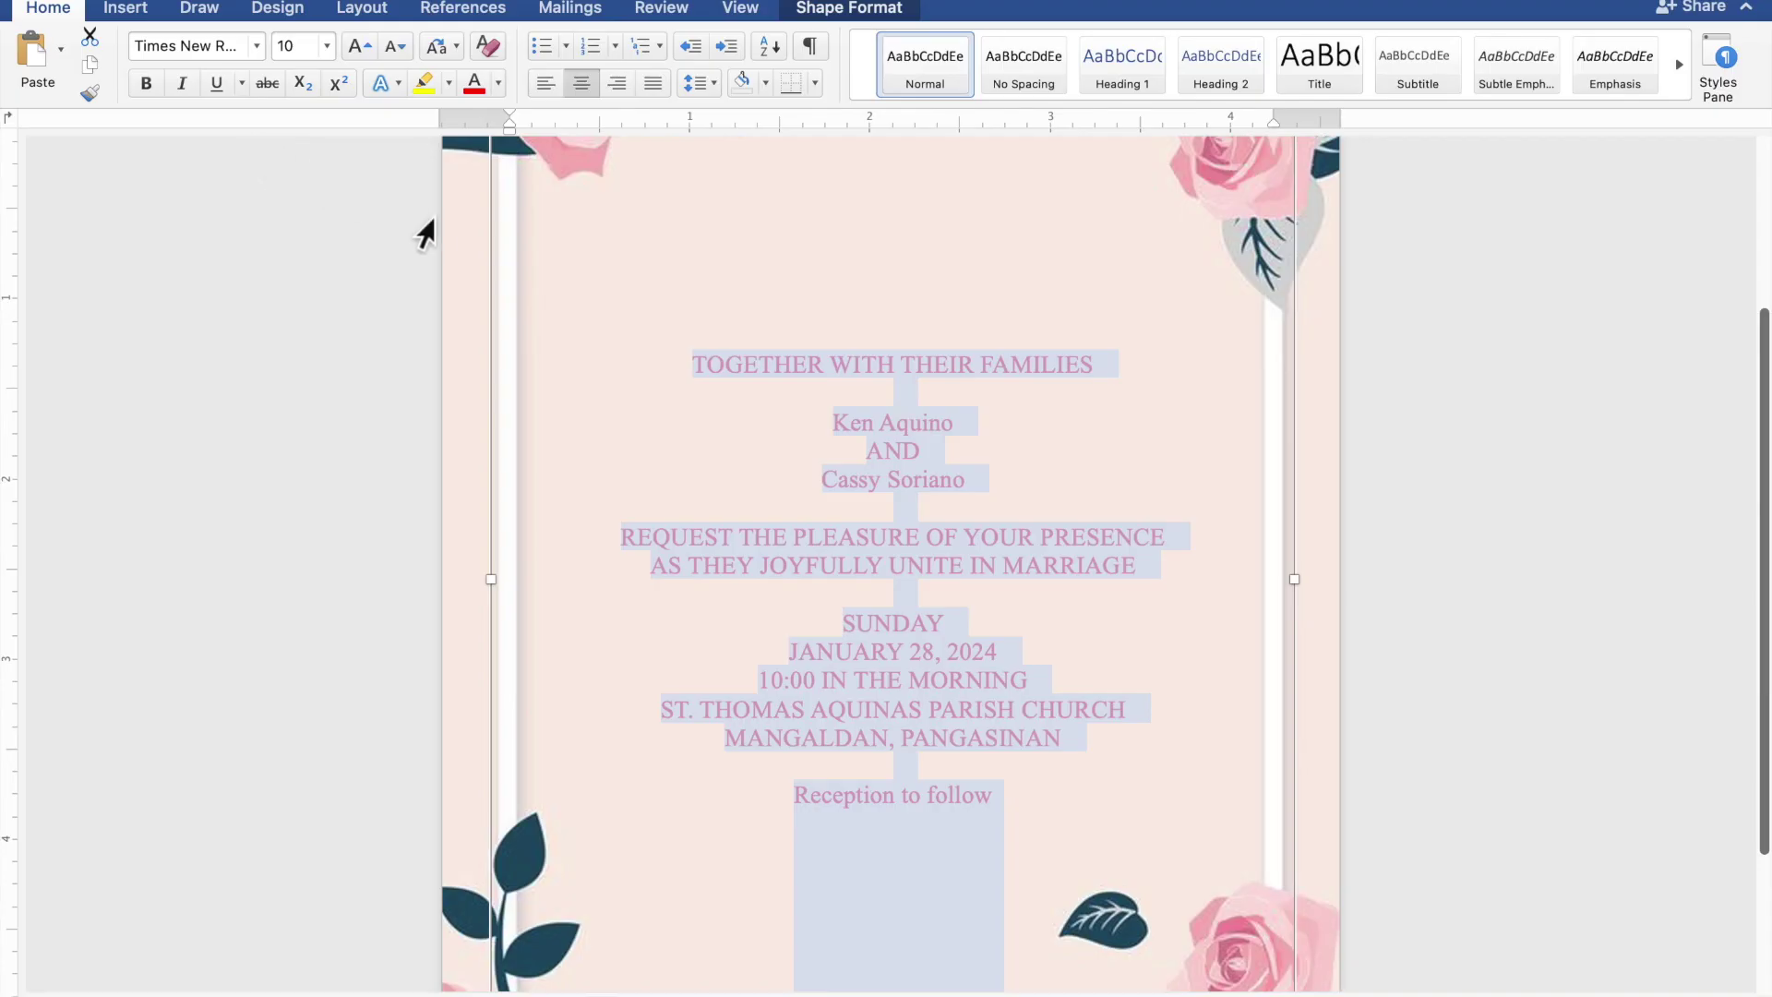
- Set both name lines and 'Reception to follow' in Edwardian Script ITC at 20 pt
drag(962, 416, 845, 425)
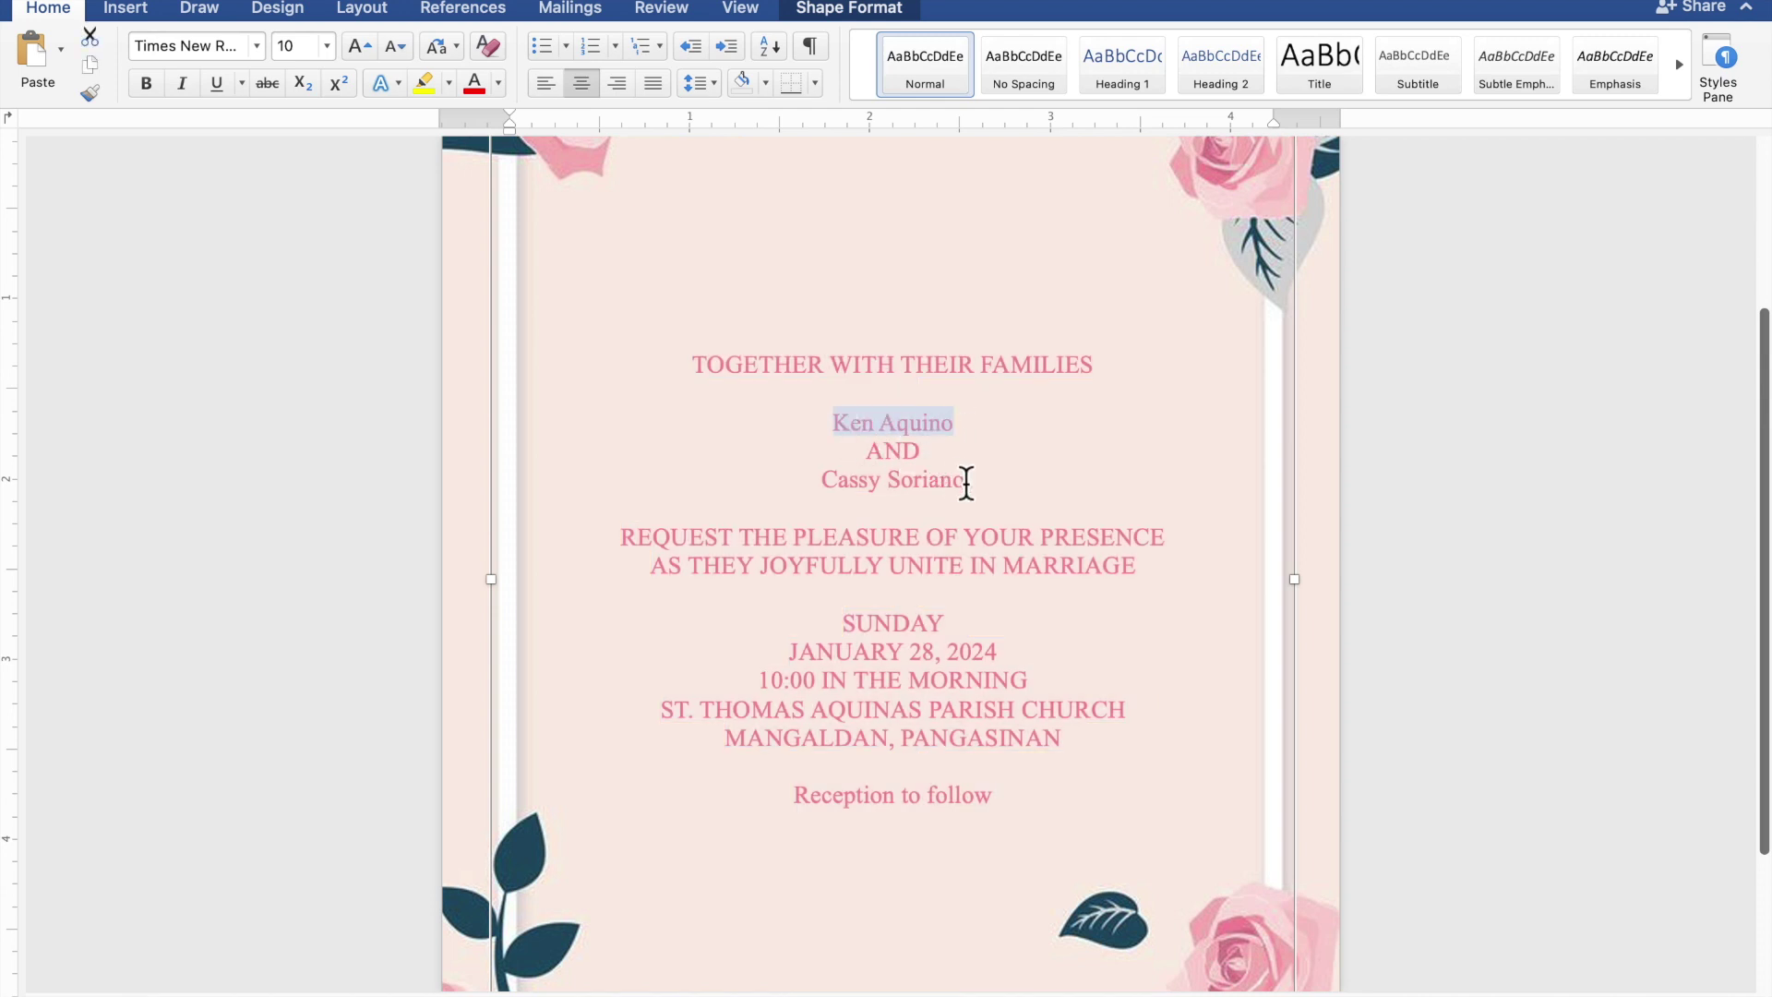
drag(973, 486, 843, 502)
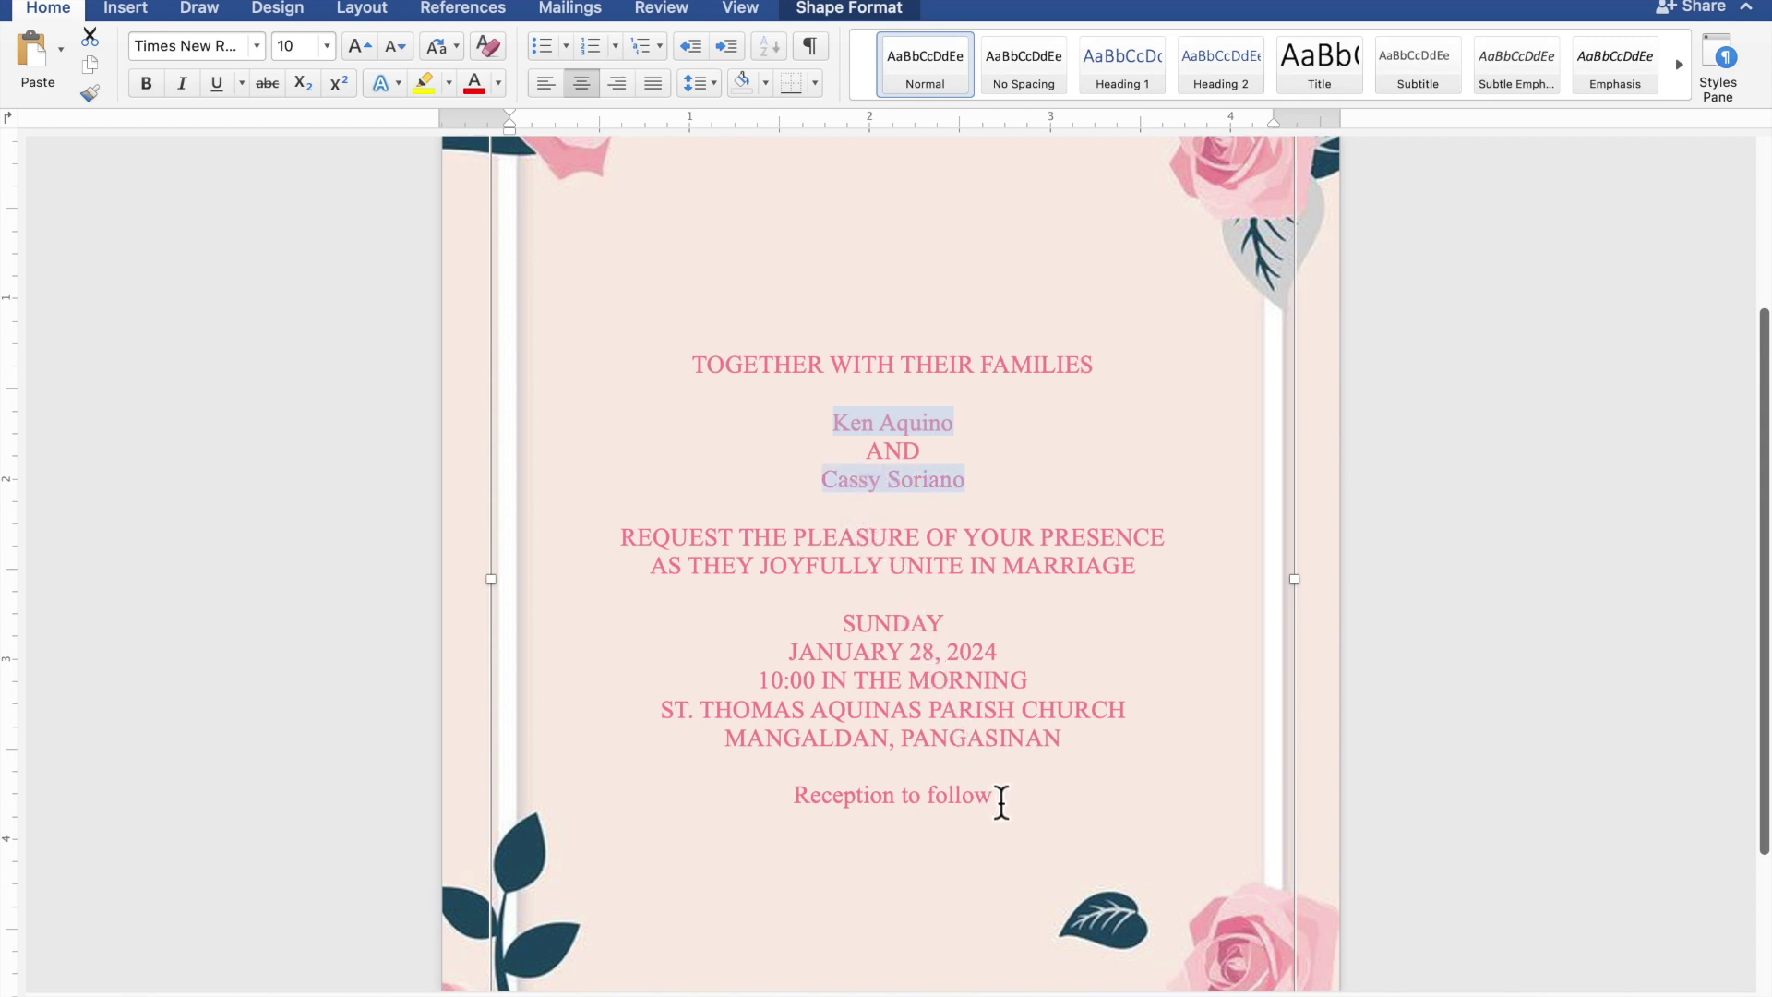
drag(949, 795, 873, 795)
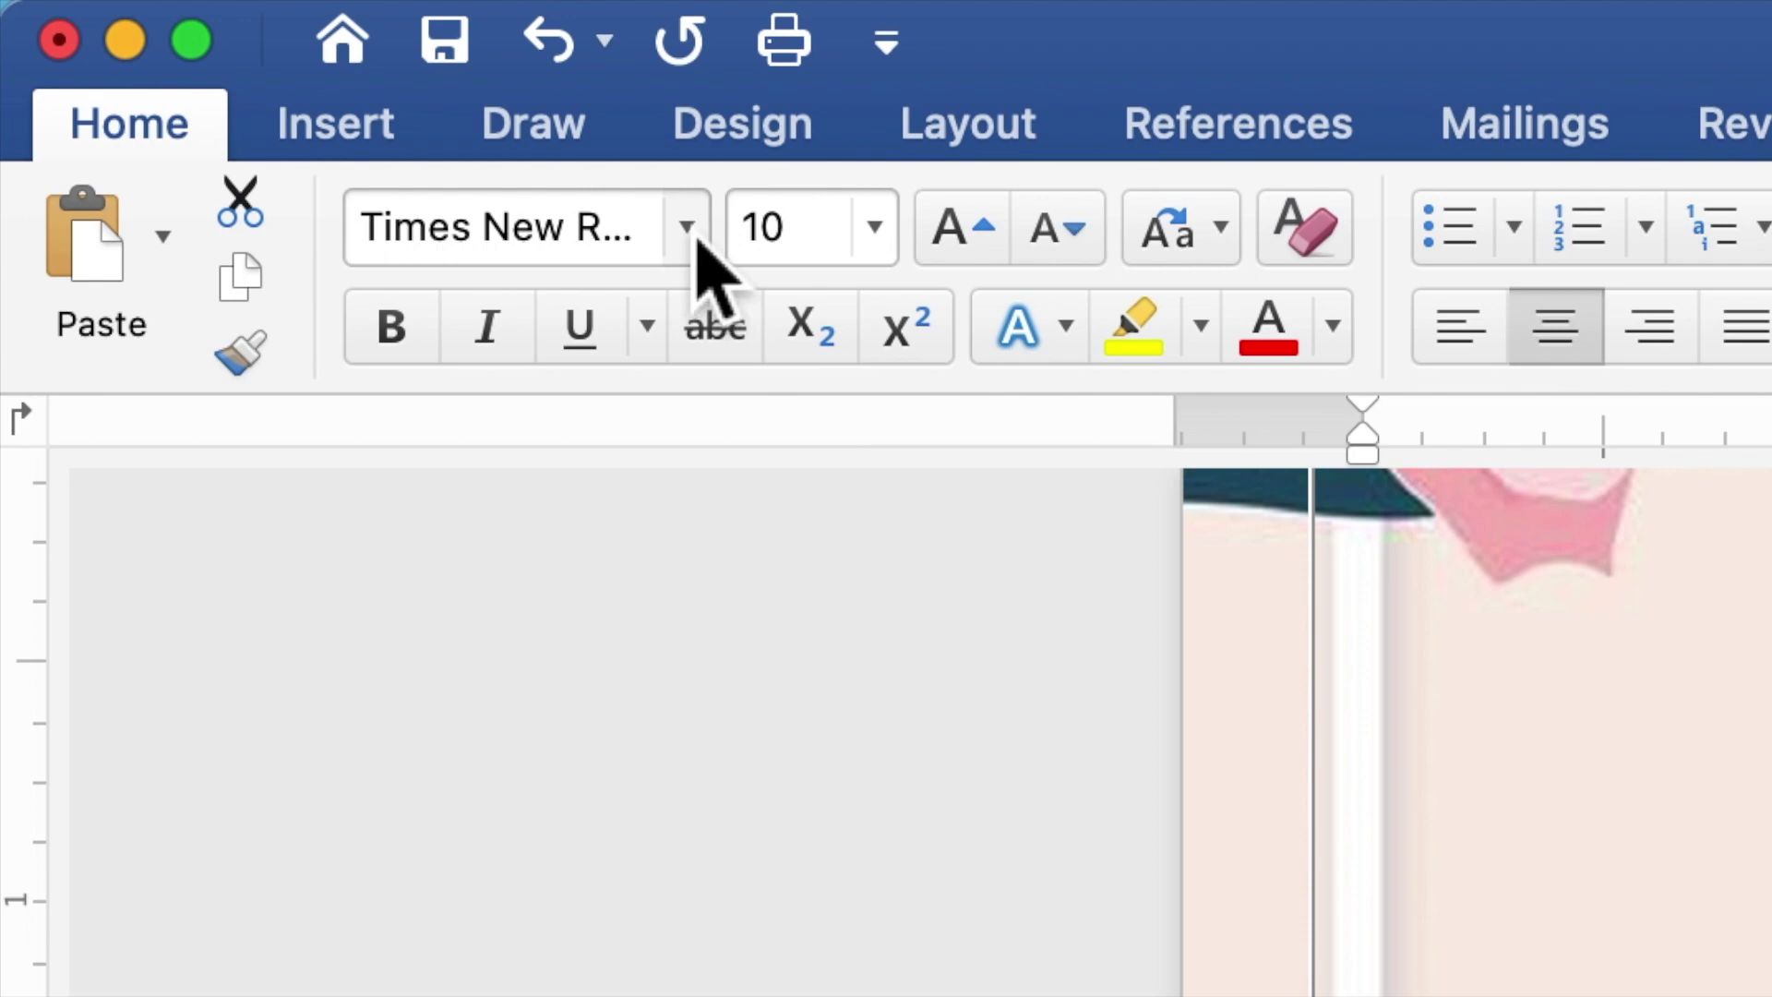
click(698, 239)
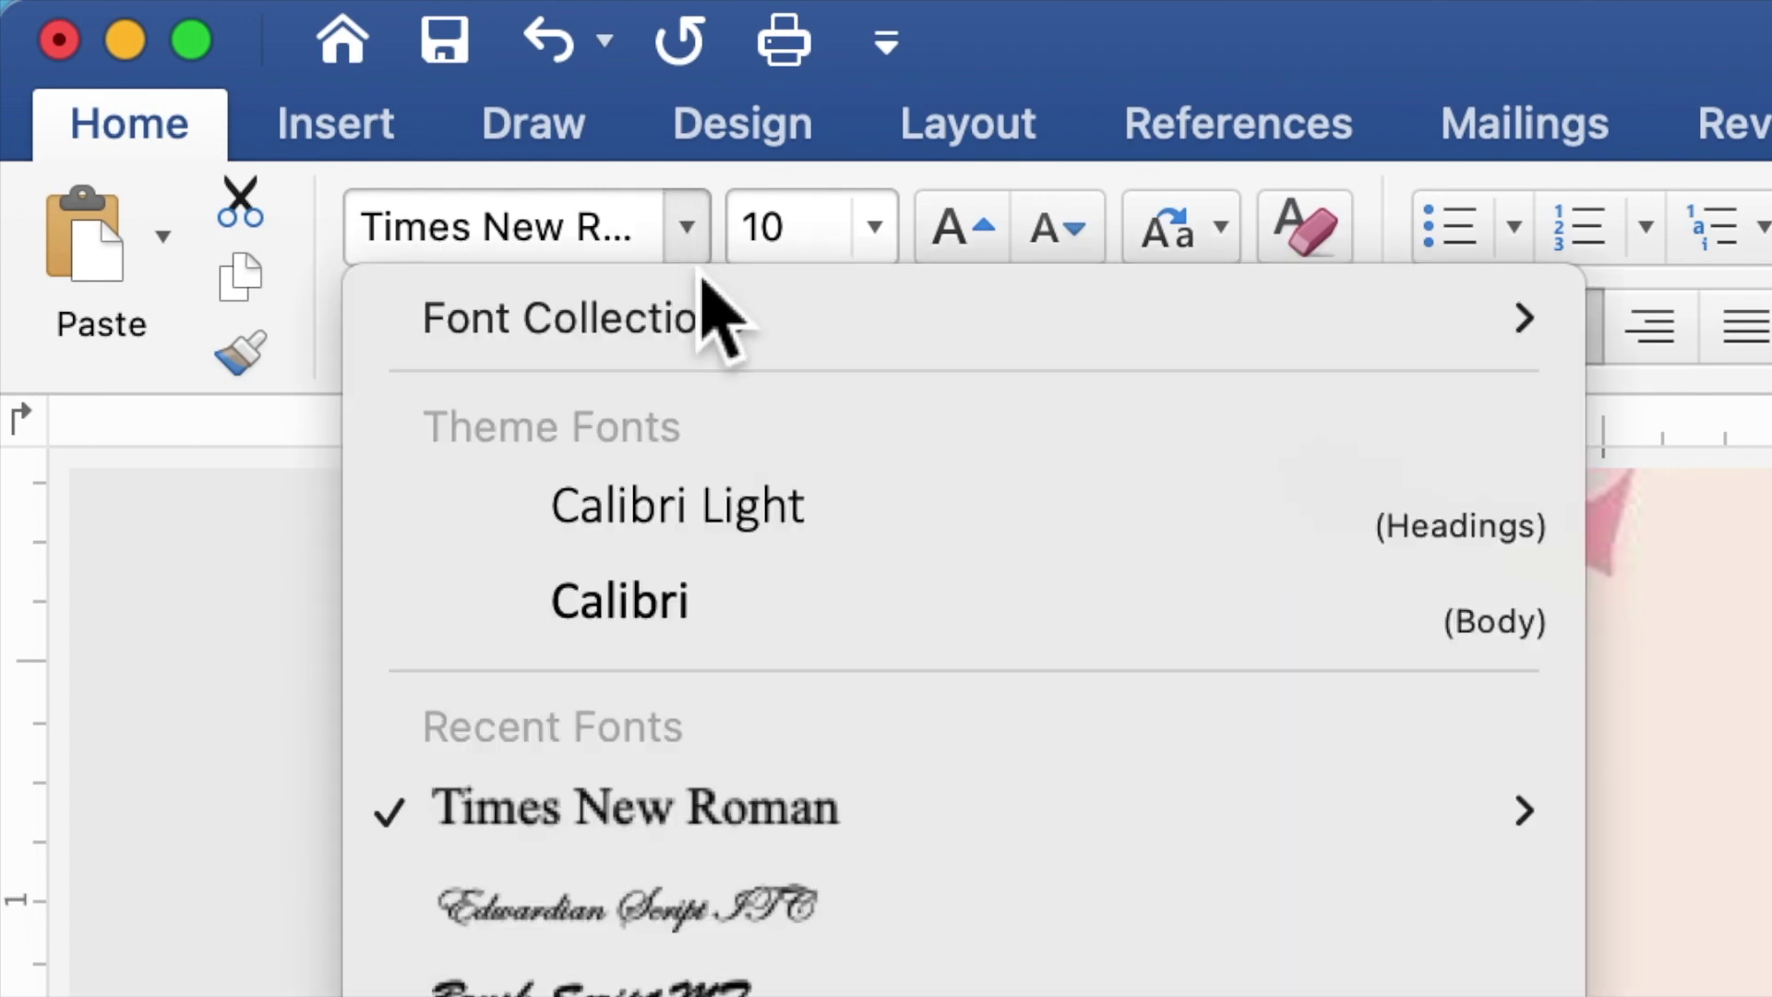
click(780, 939)
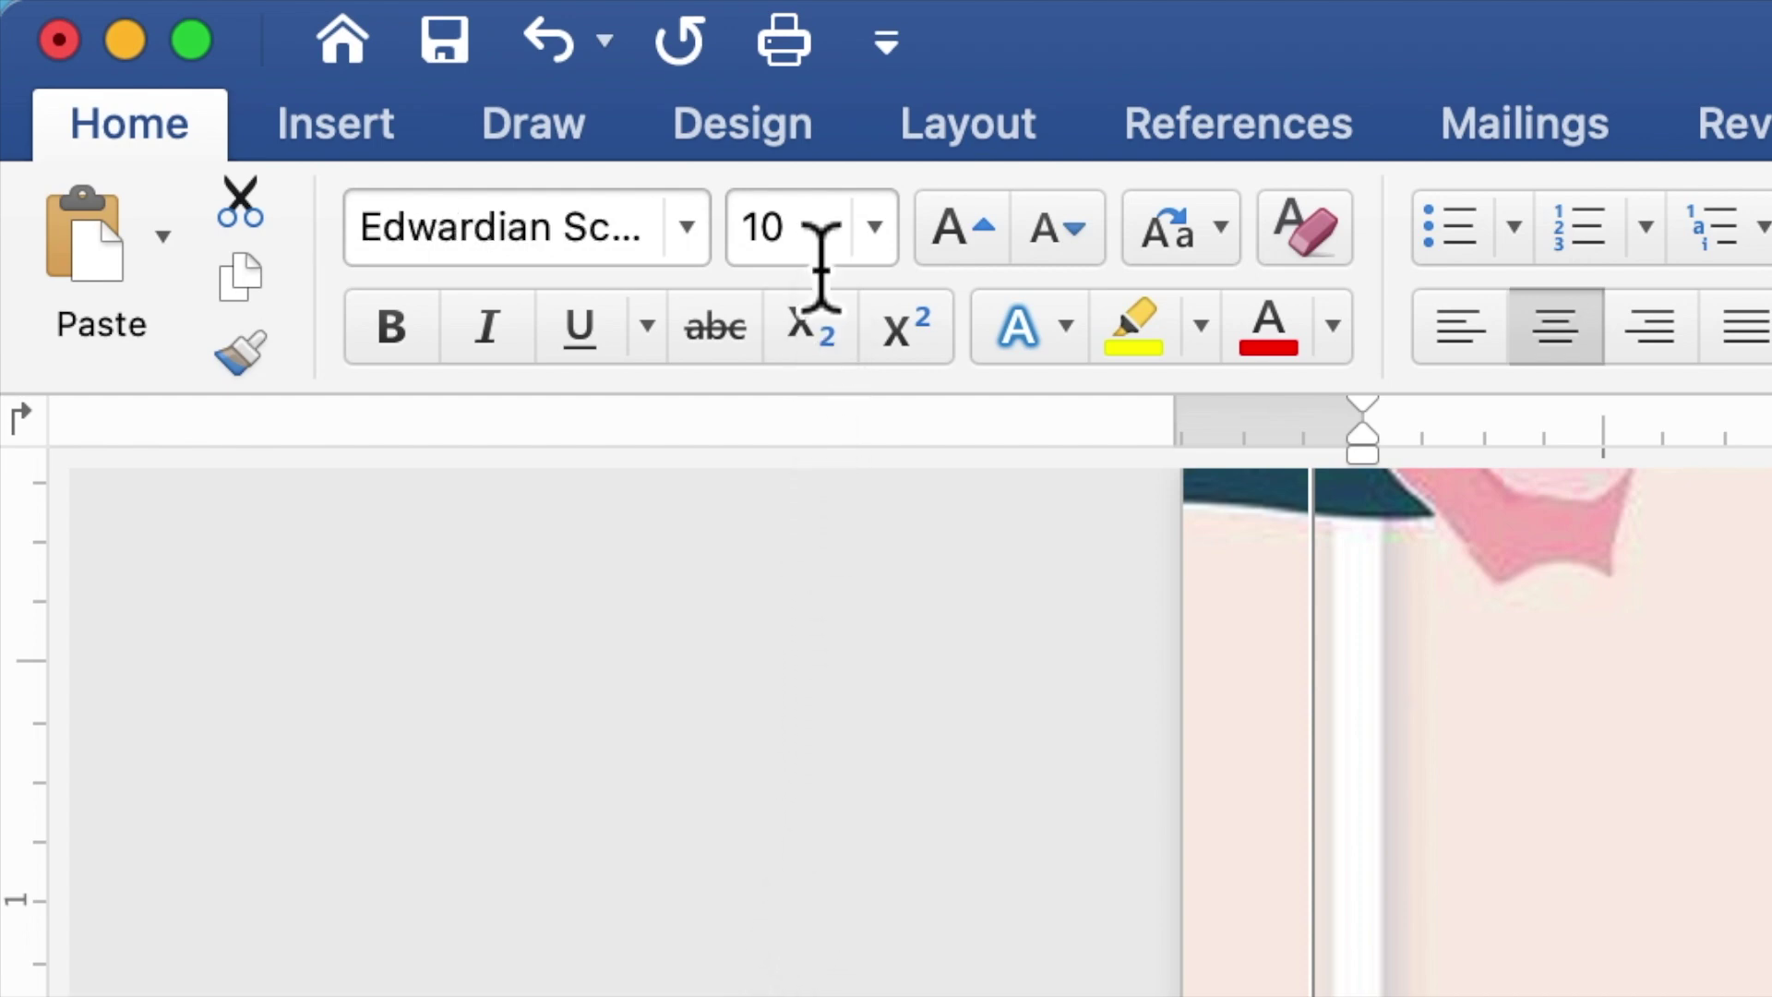
click(755, 245)
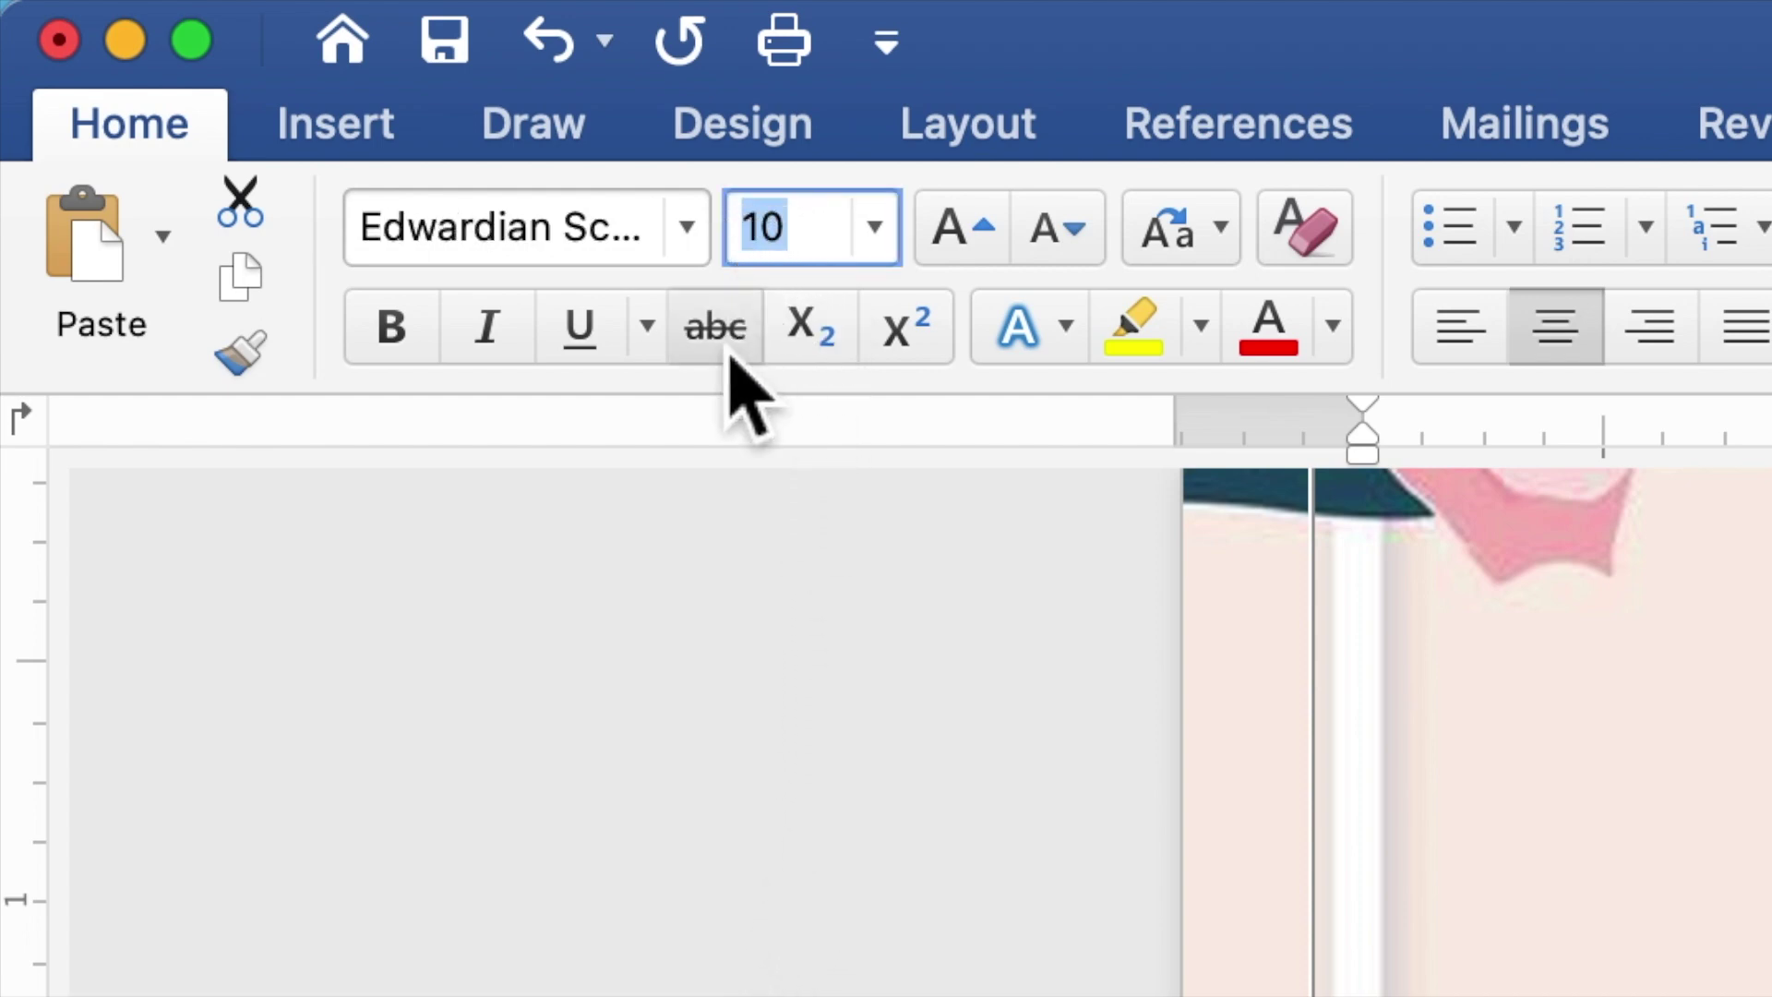
text(2)
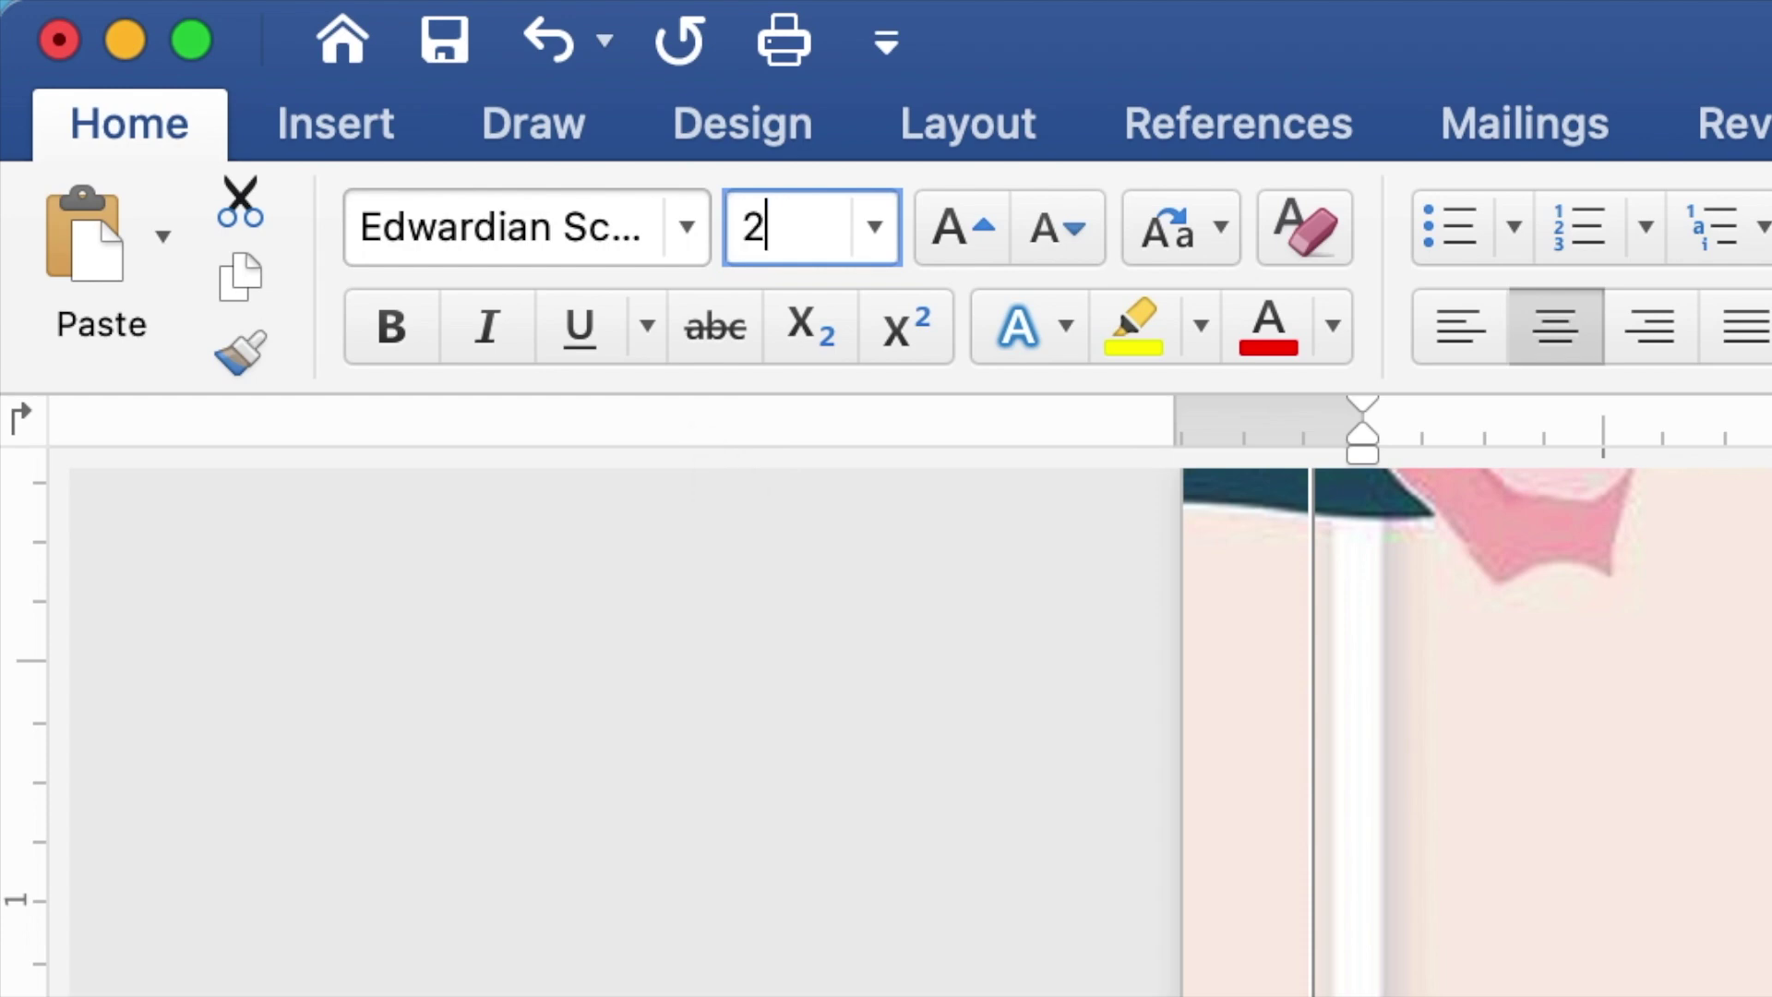
text(0)
key(Return)
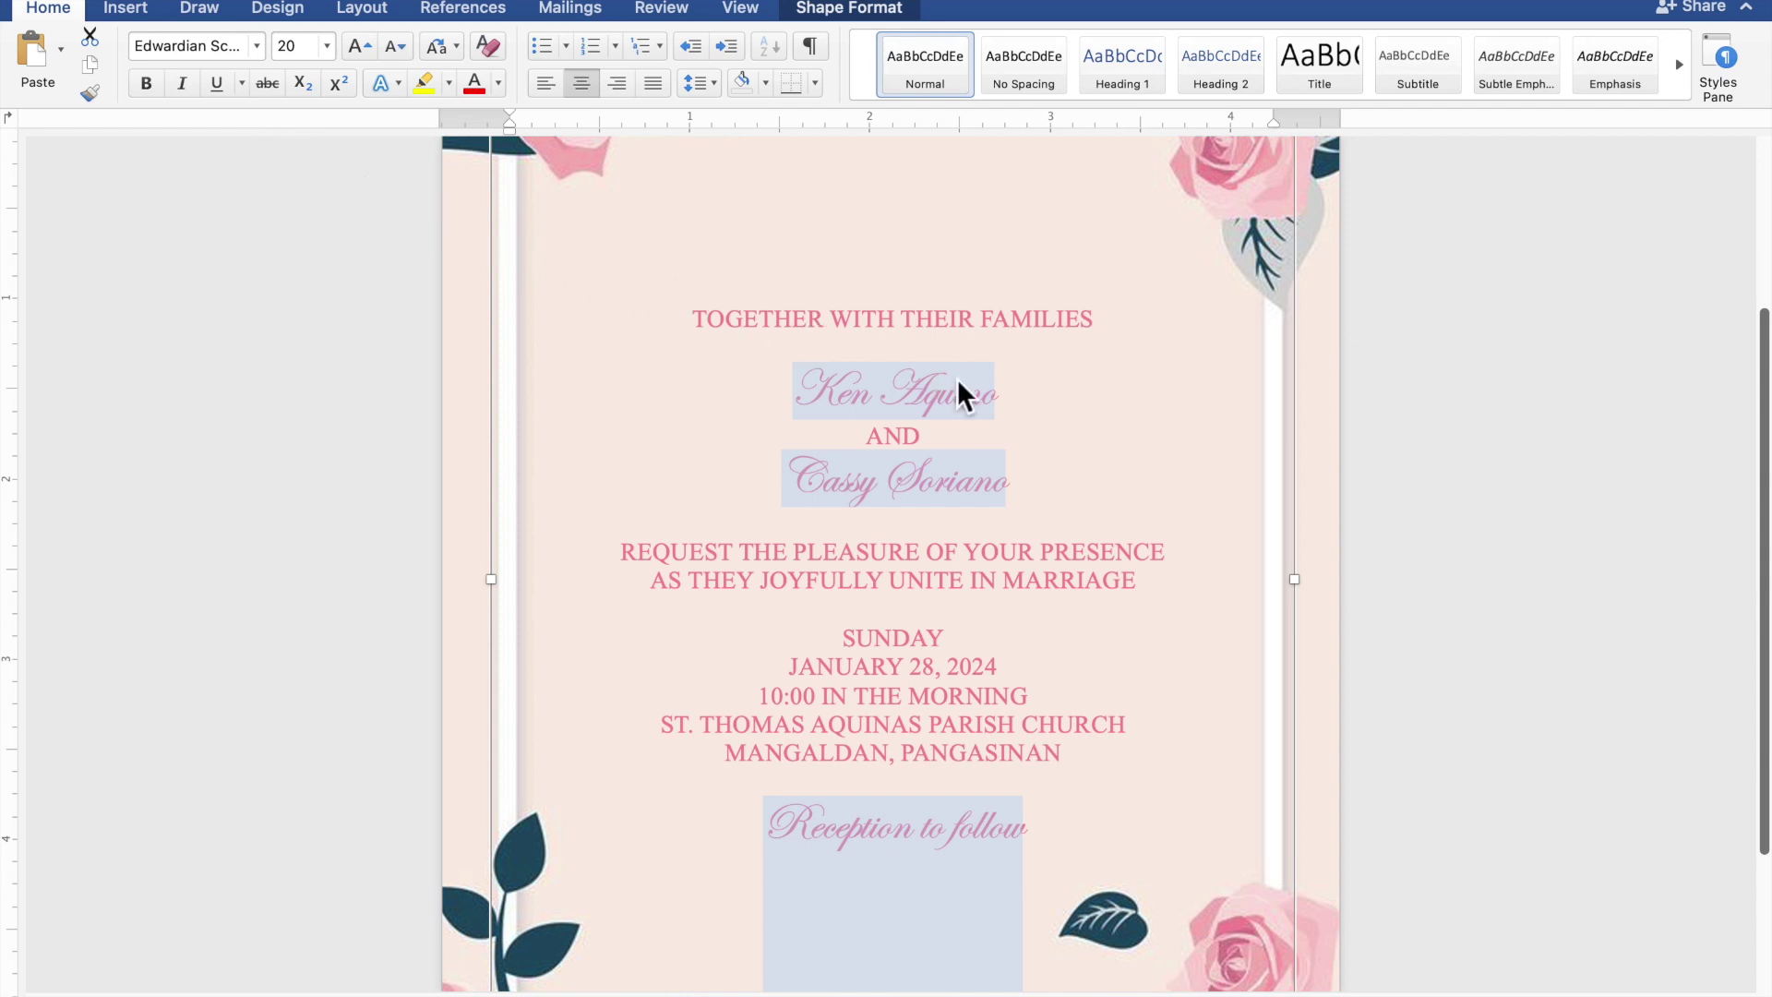
- Reselect just the two name lines
click(999, 403)
drag(1004, 403, 802, 402)
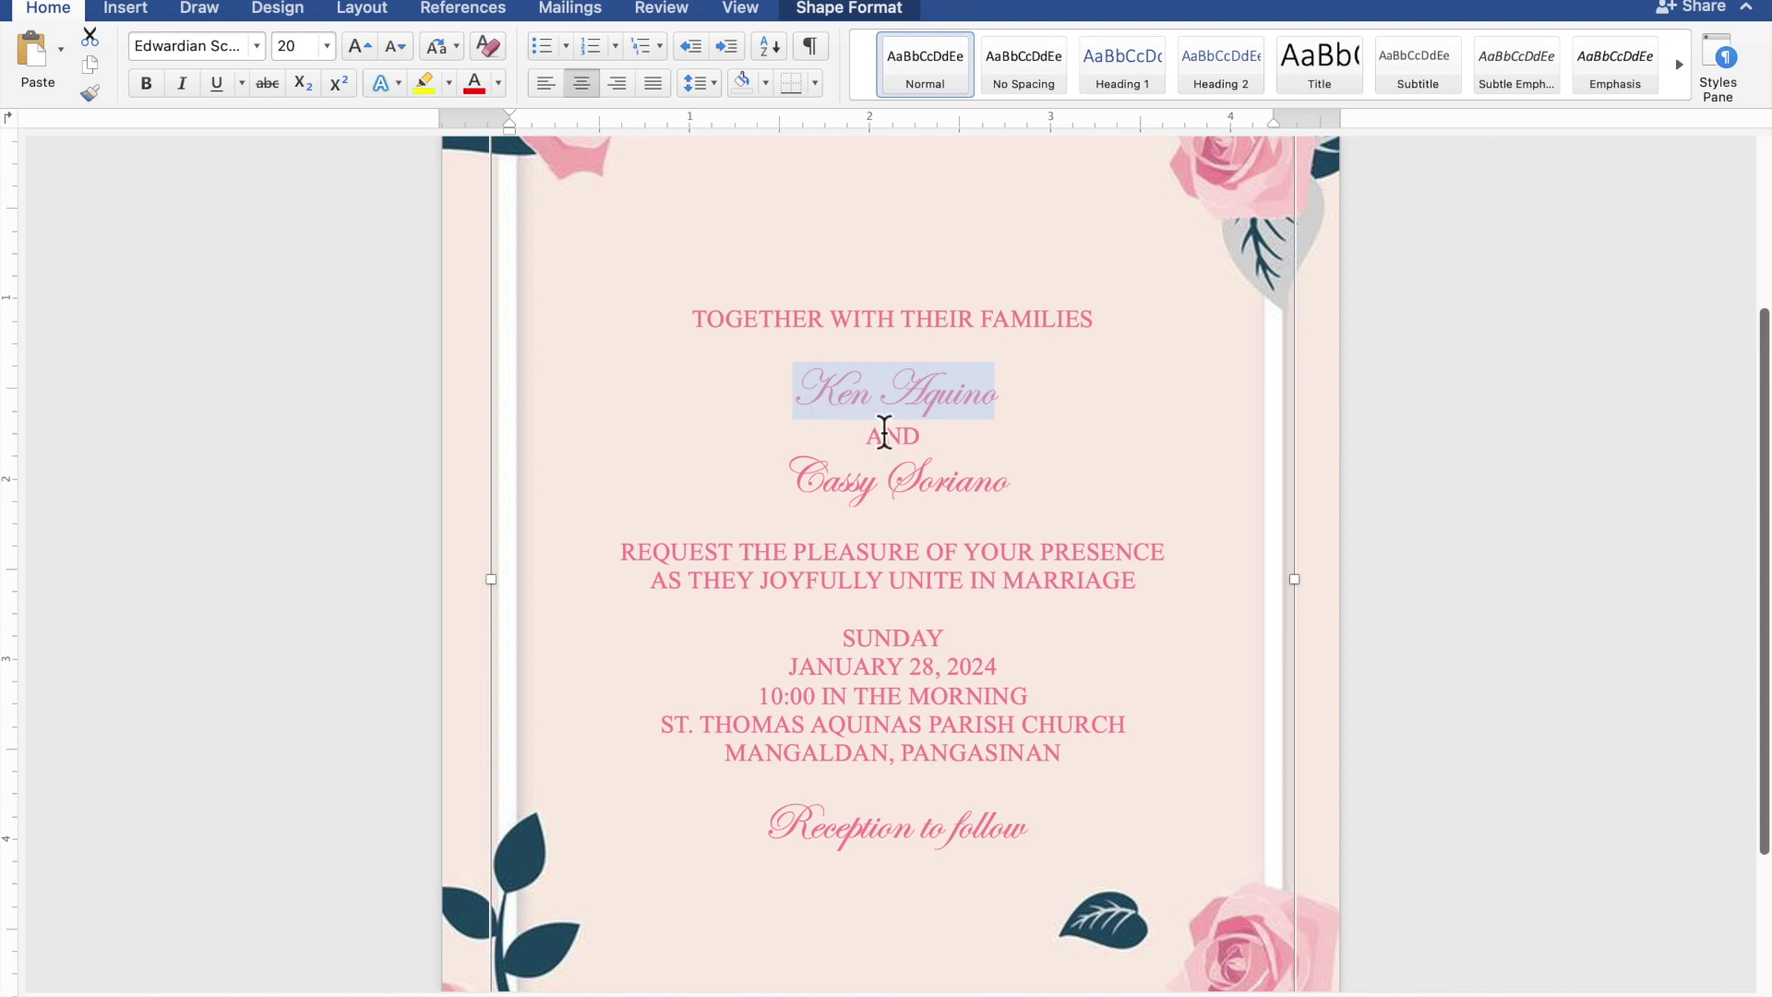
drag(1015, 496, 842, 492)
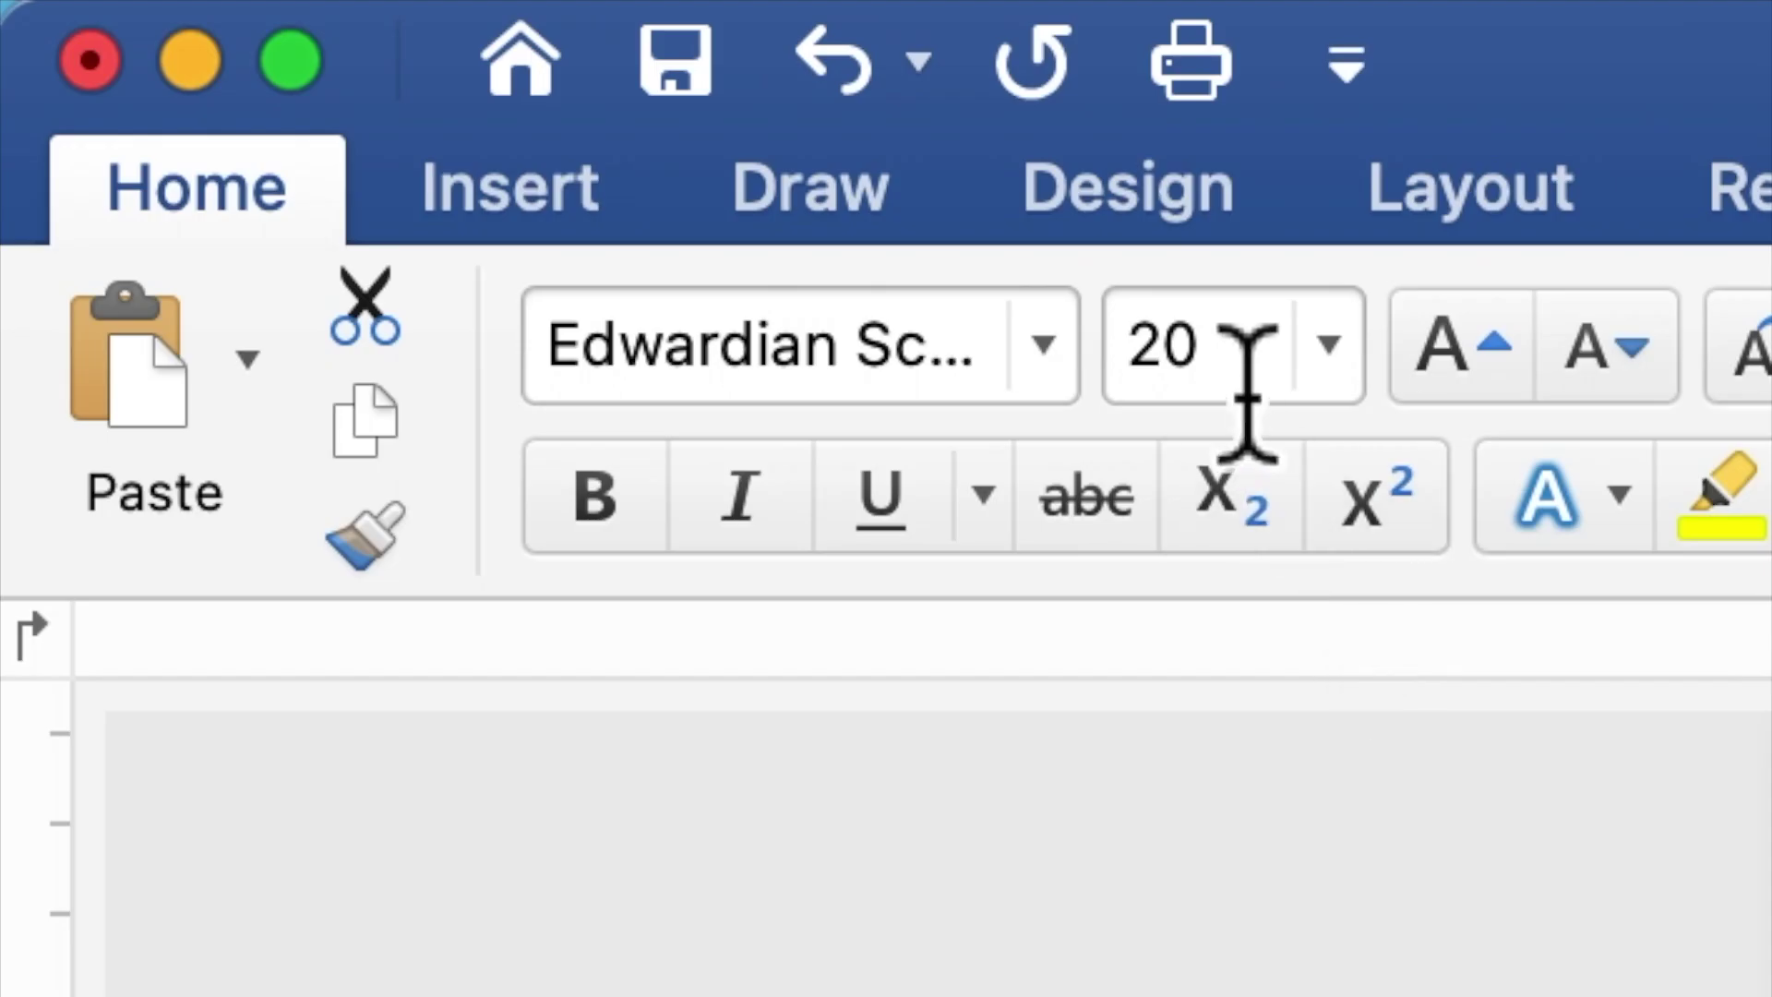
- Change the selected Edwardian Script names from 20 to 40 pt and view the whole page
drag(307, 57, 293, 57)
drag(1186, 388, 1142, 443)
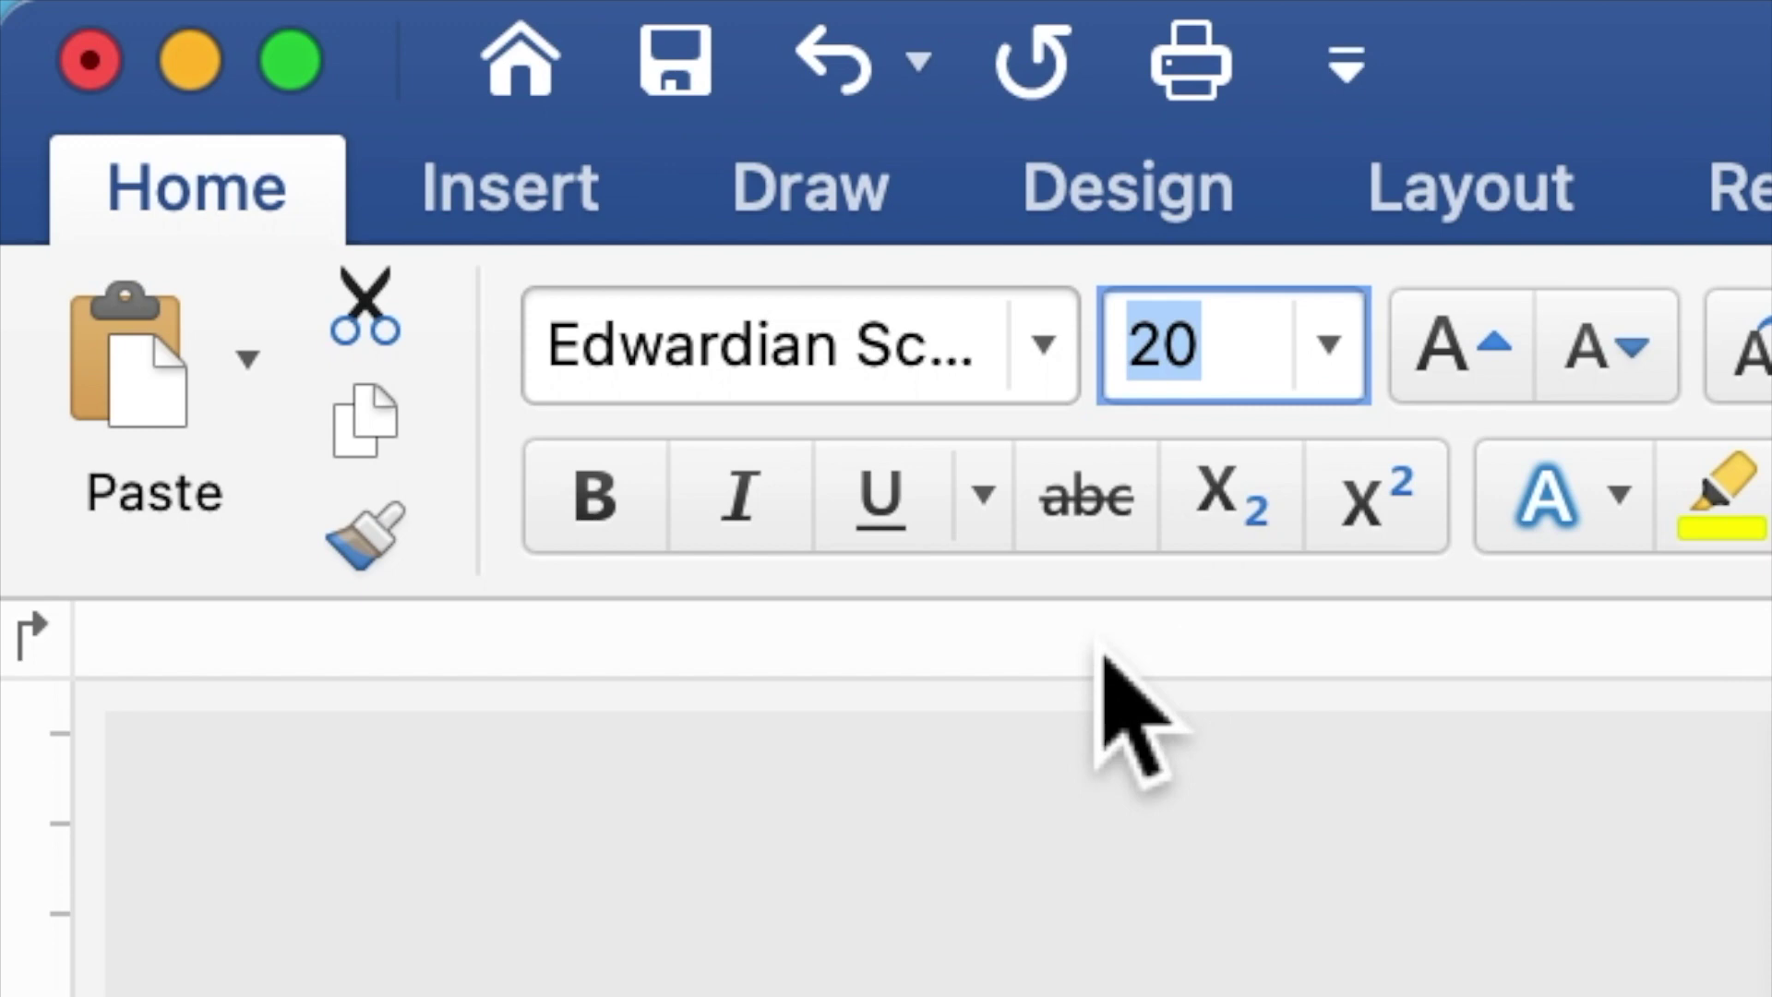
text(40)
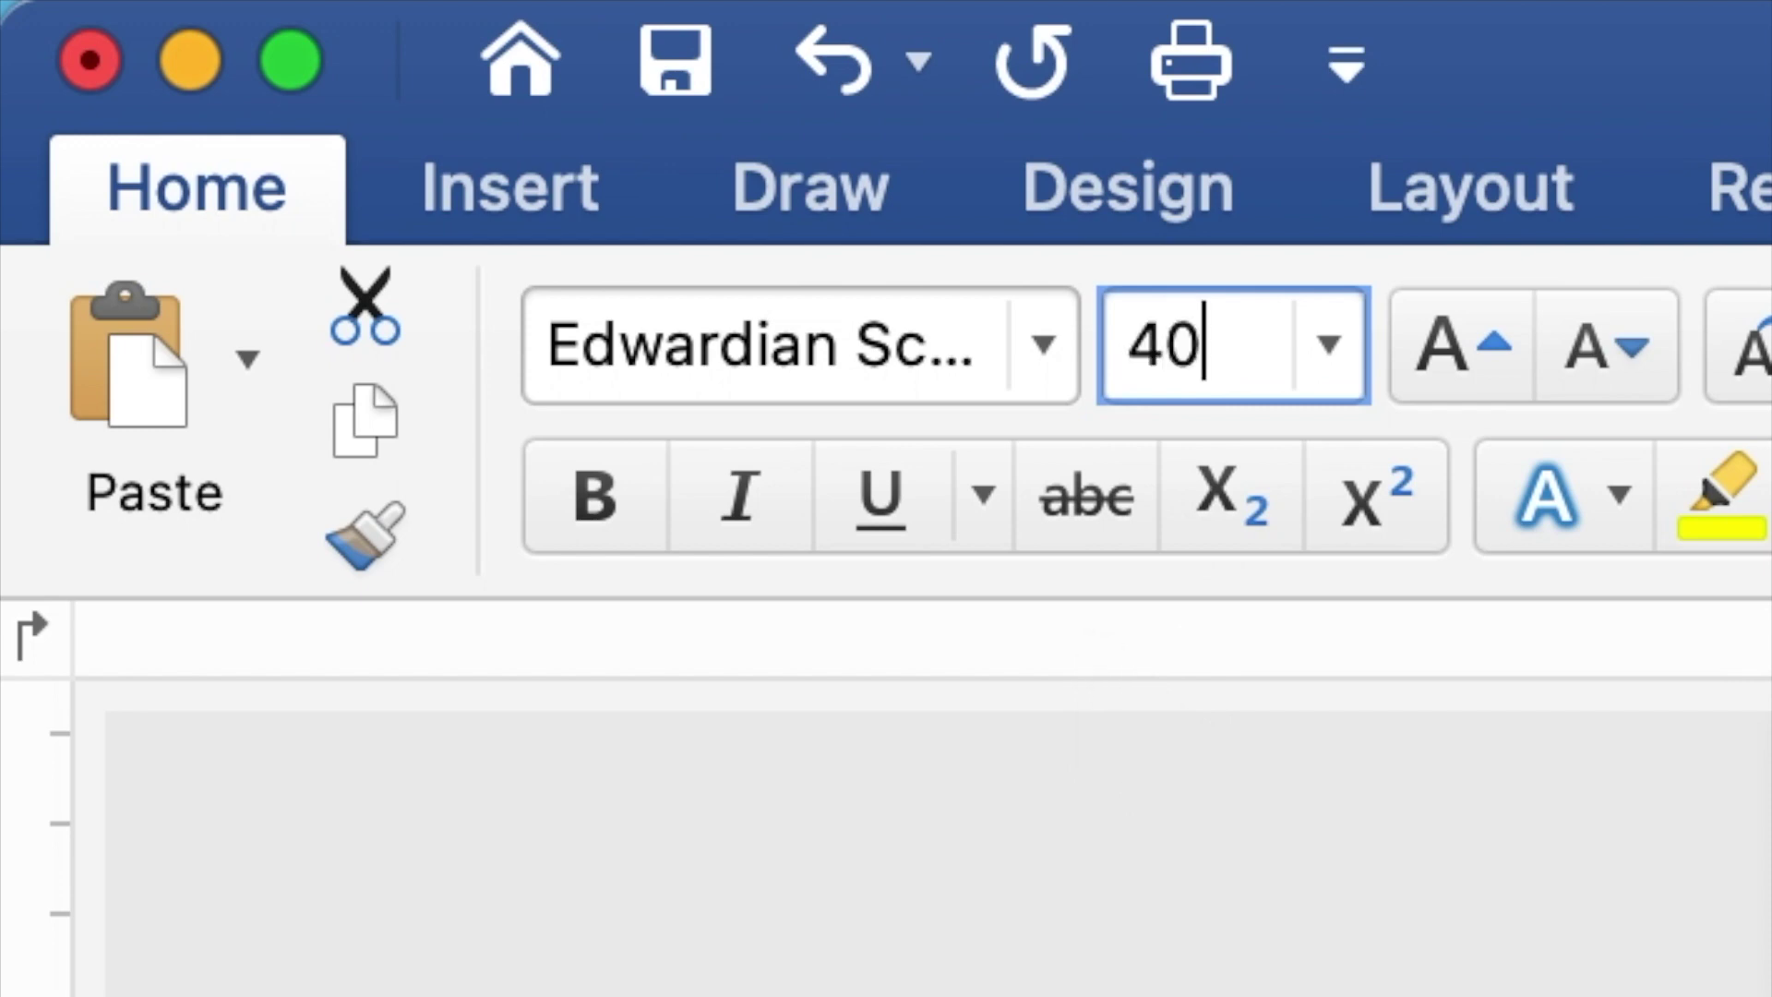
key(Return)
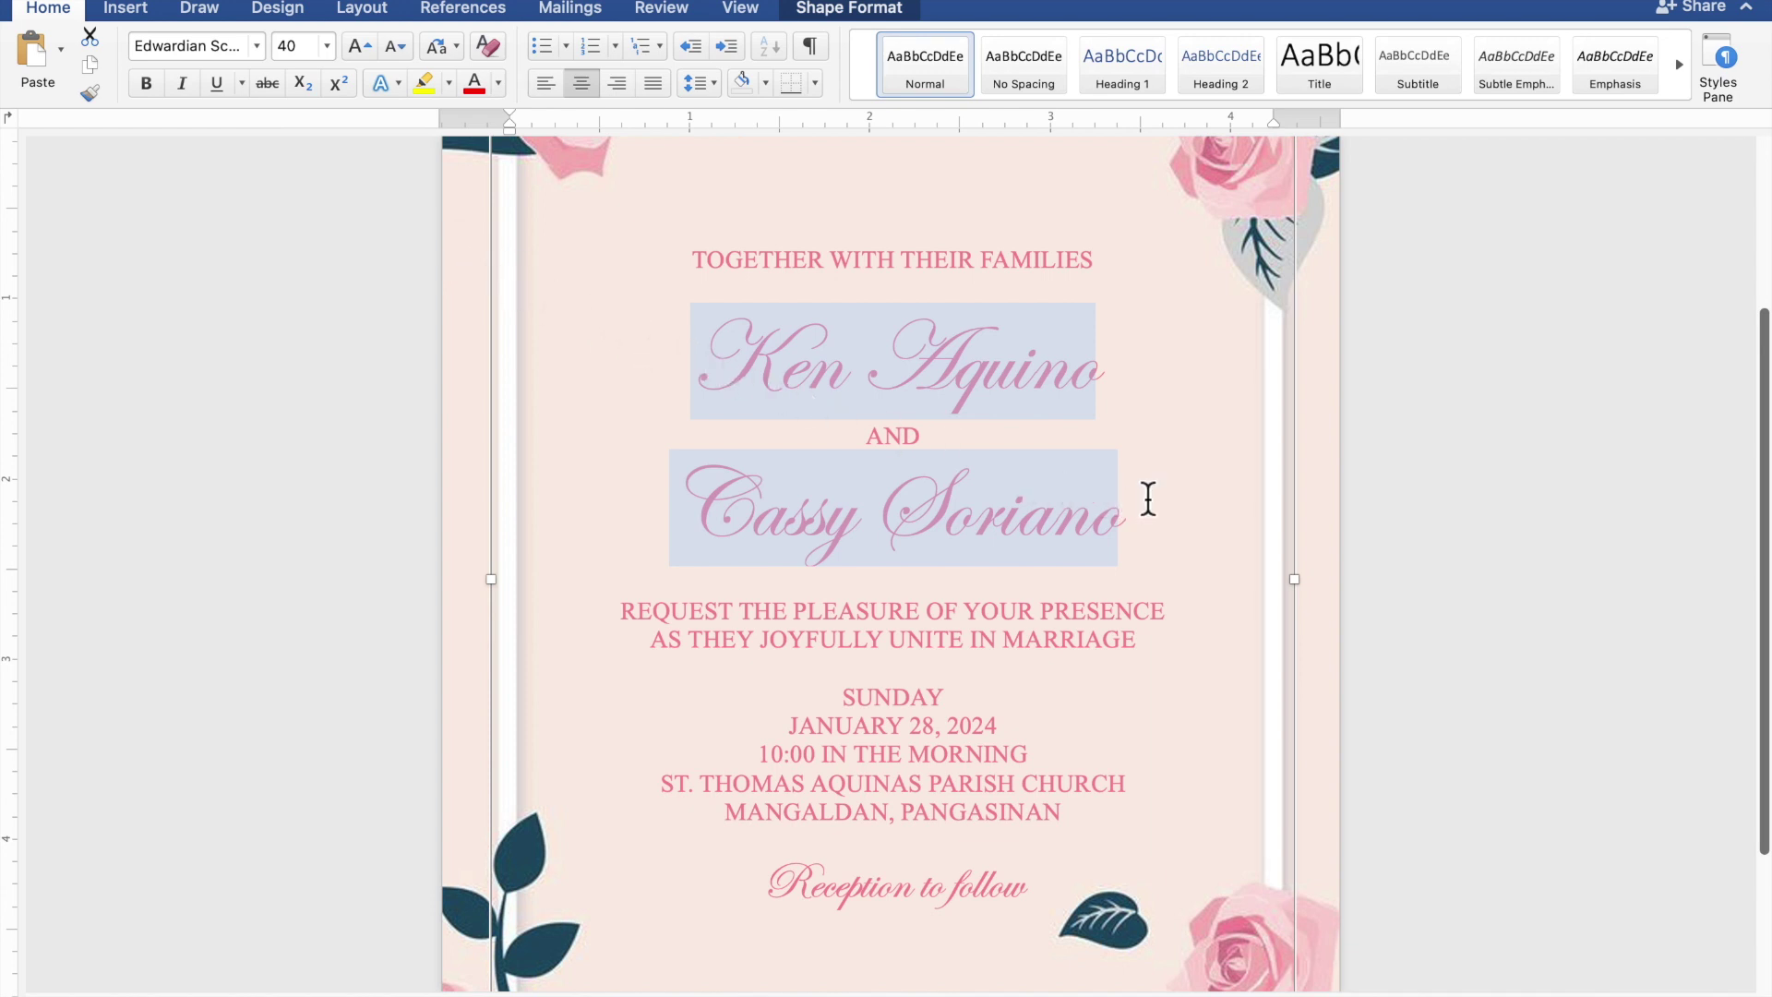
scroll(1148, 498, down, 5)
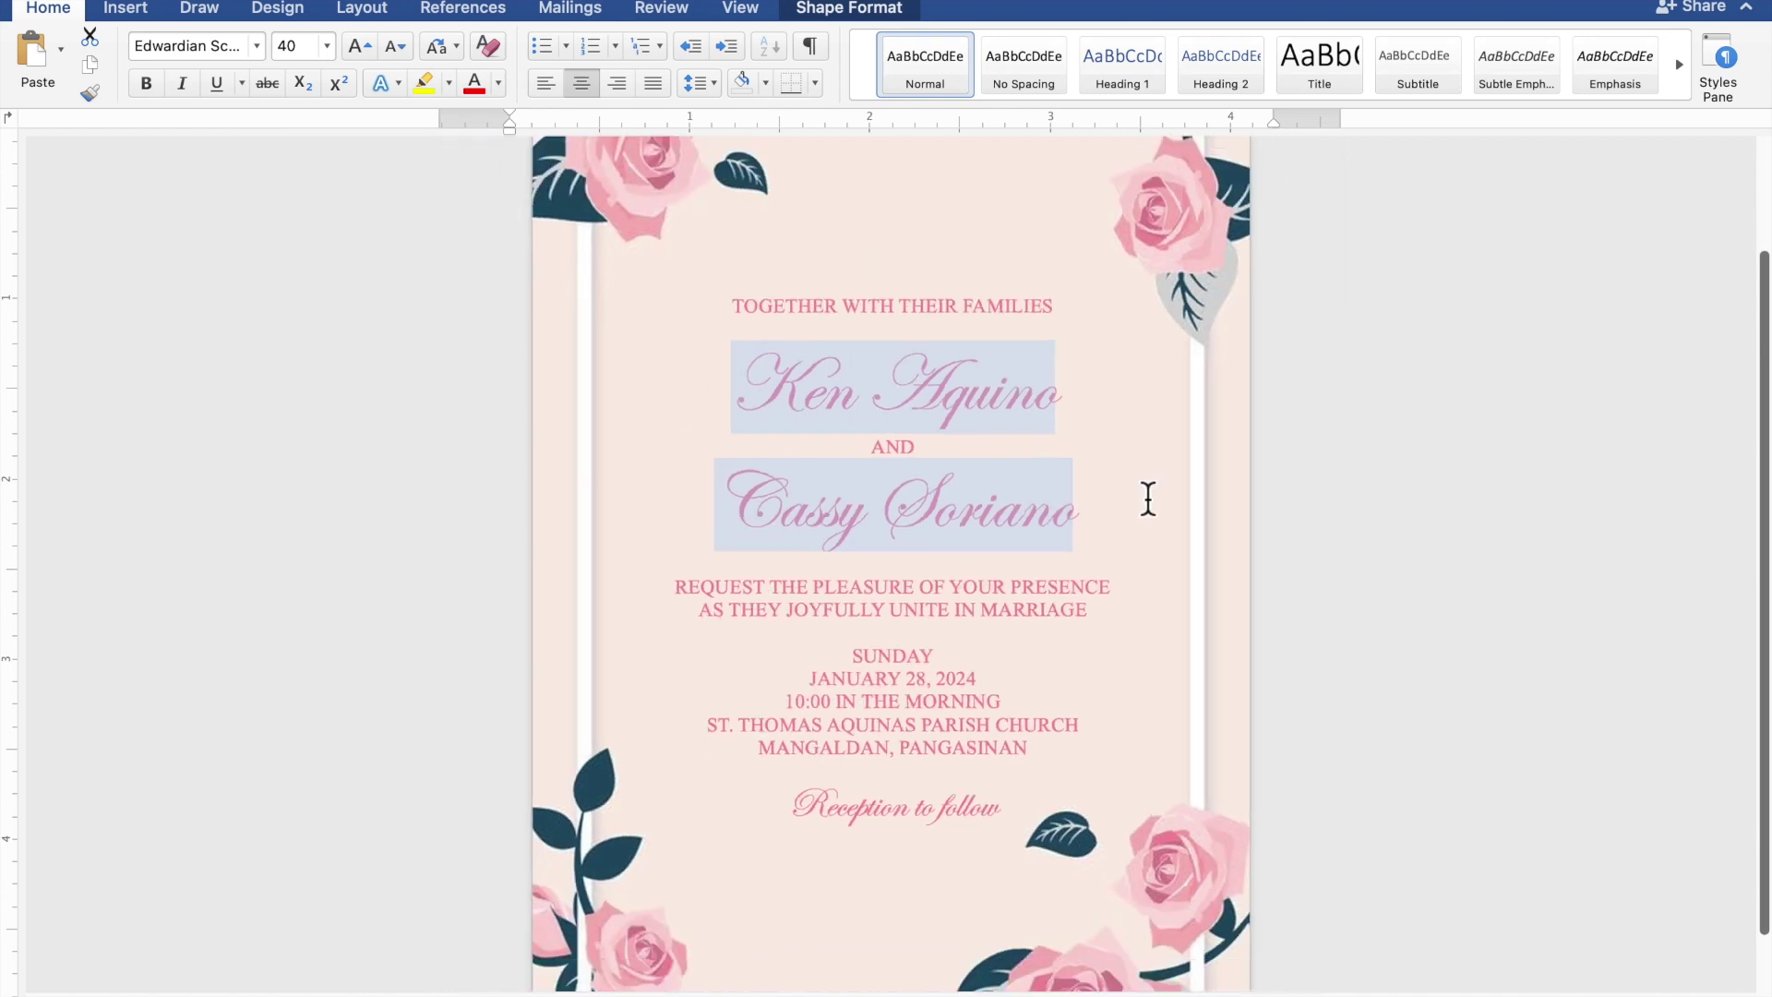
scroll(1148, 498, down, 3)
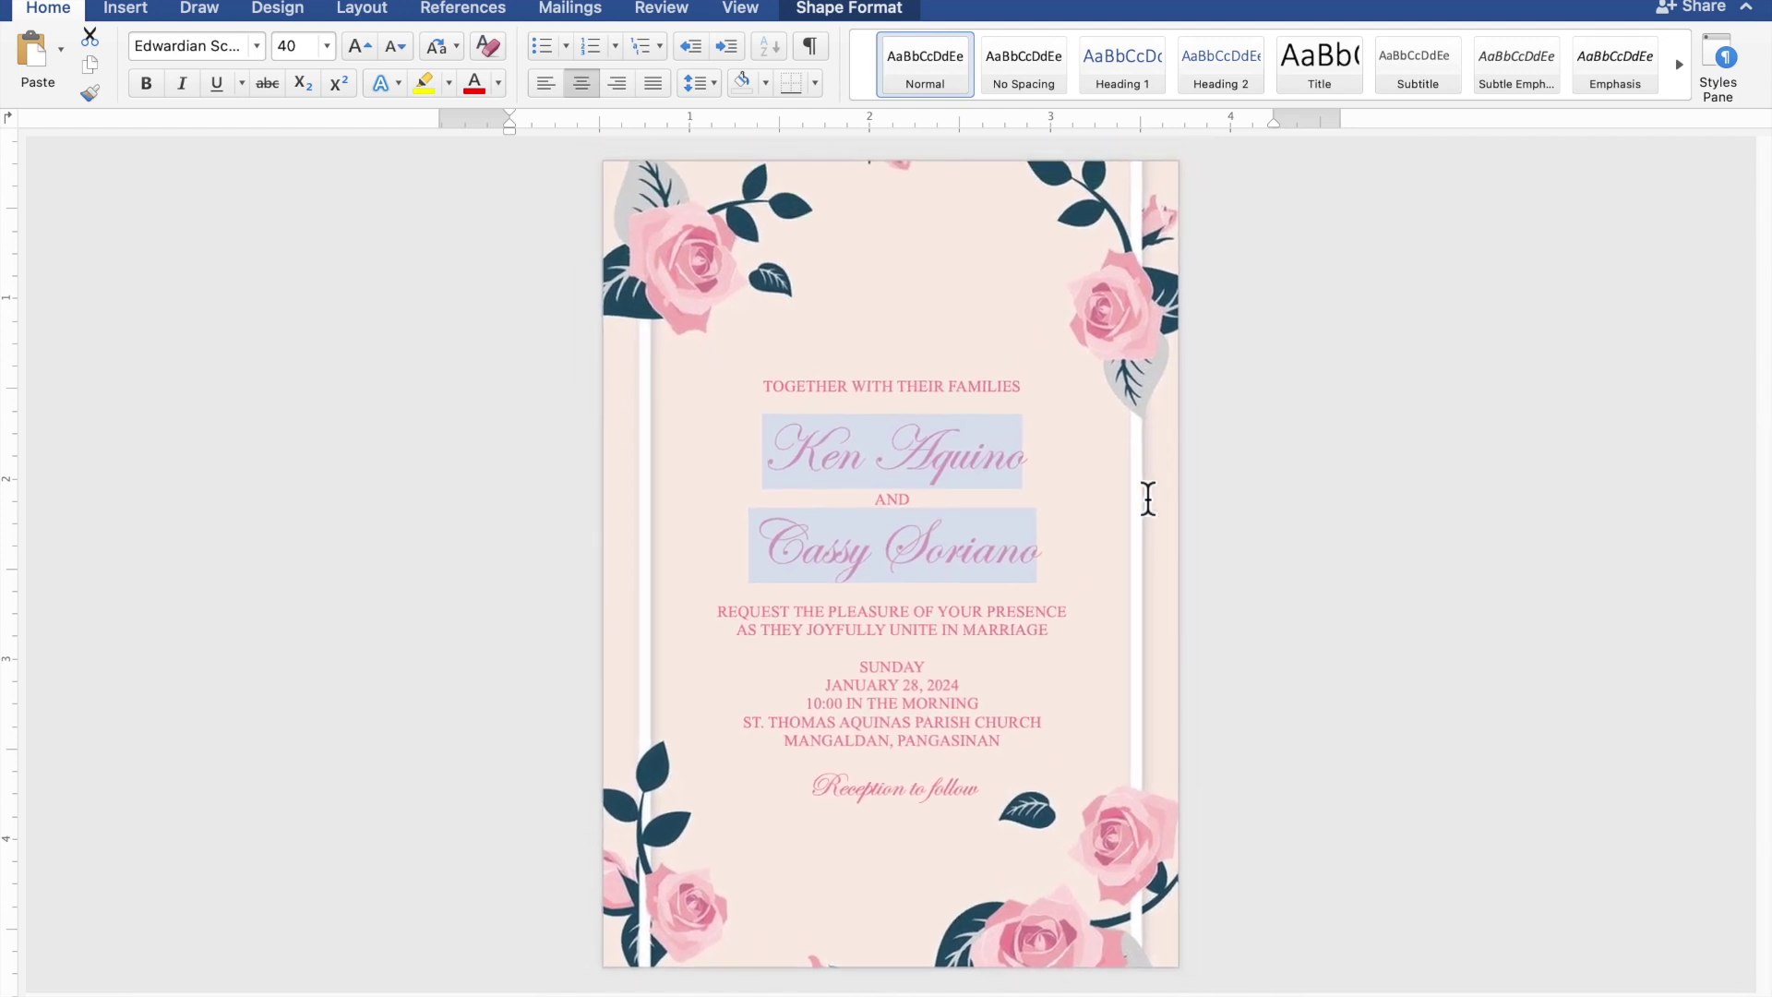
- Insert blank lines above the names, the request wording and the SUNDAY line
click(1149, 498)
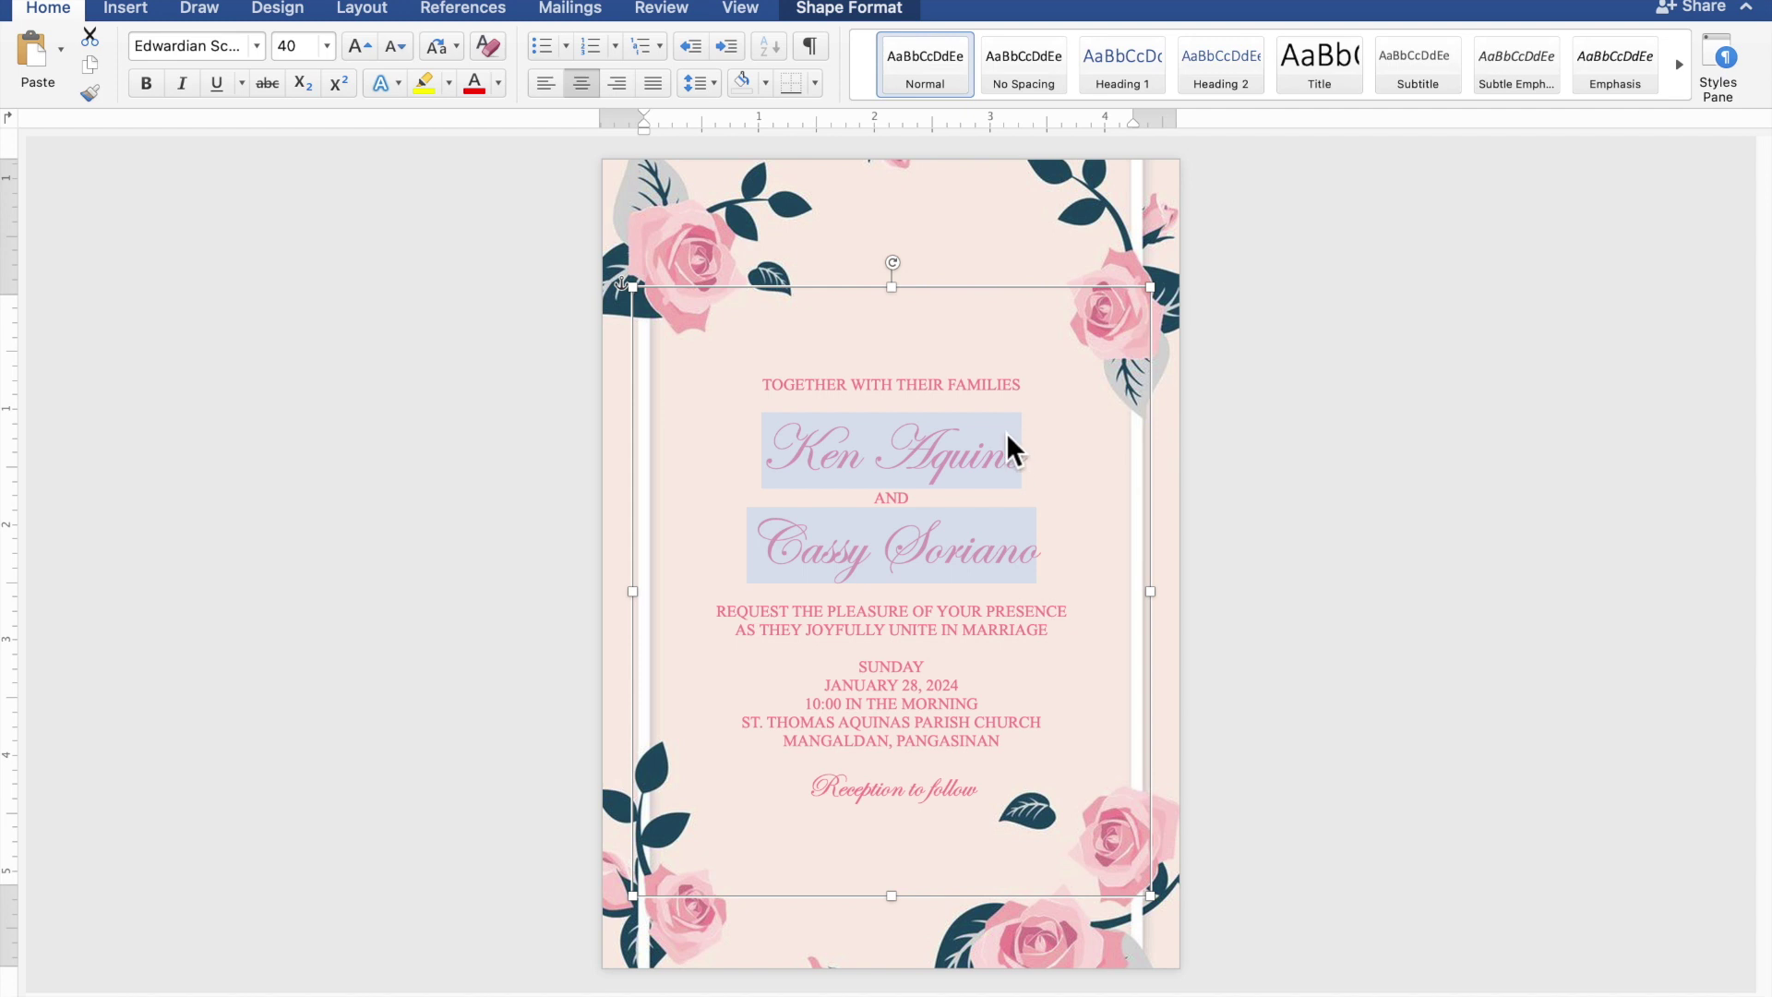
click(958, 411)
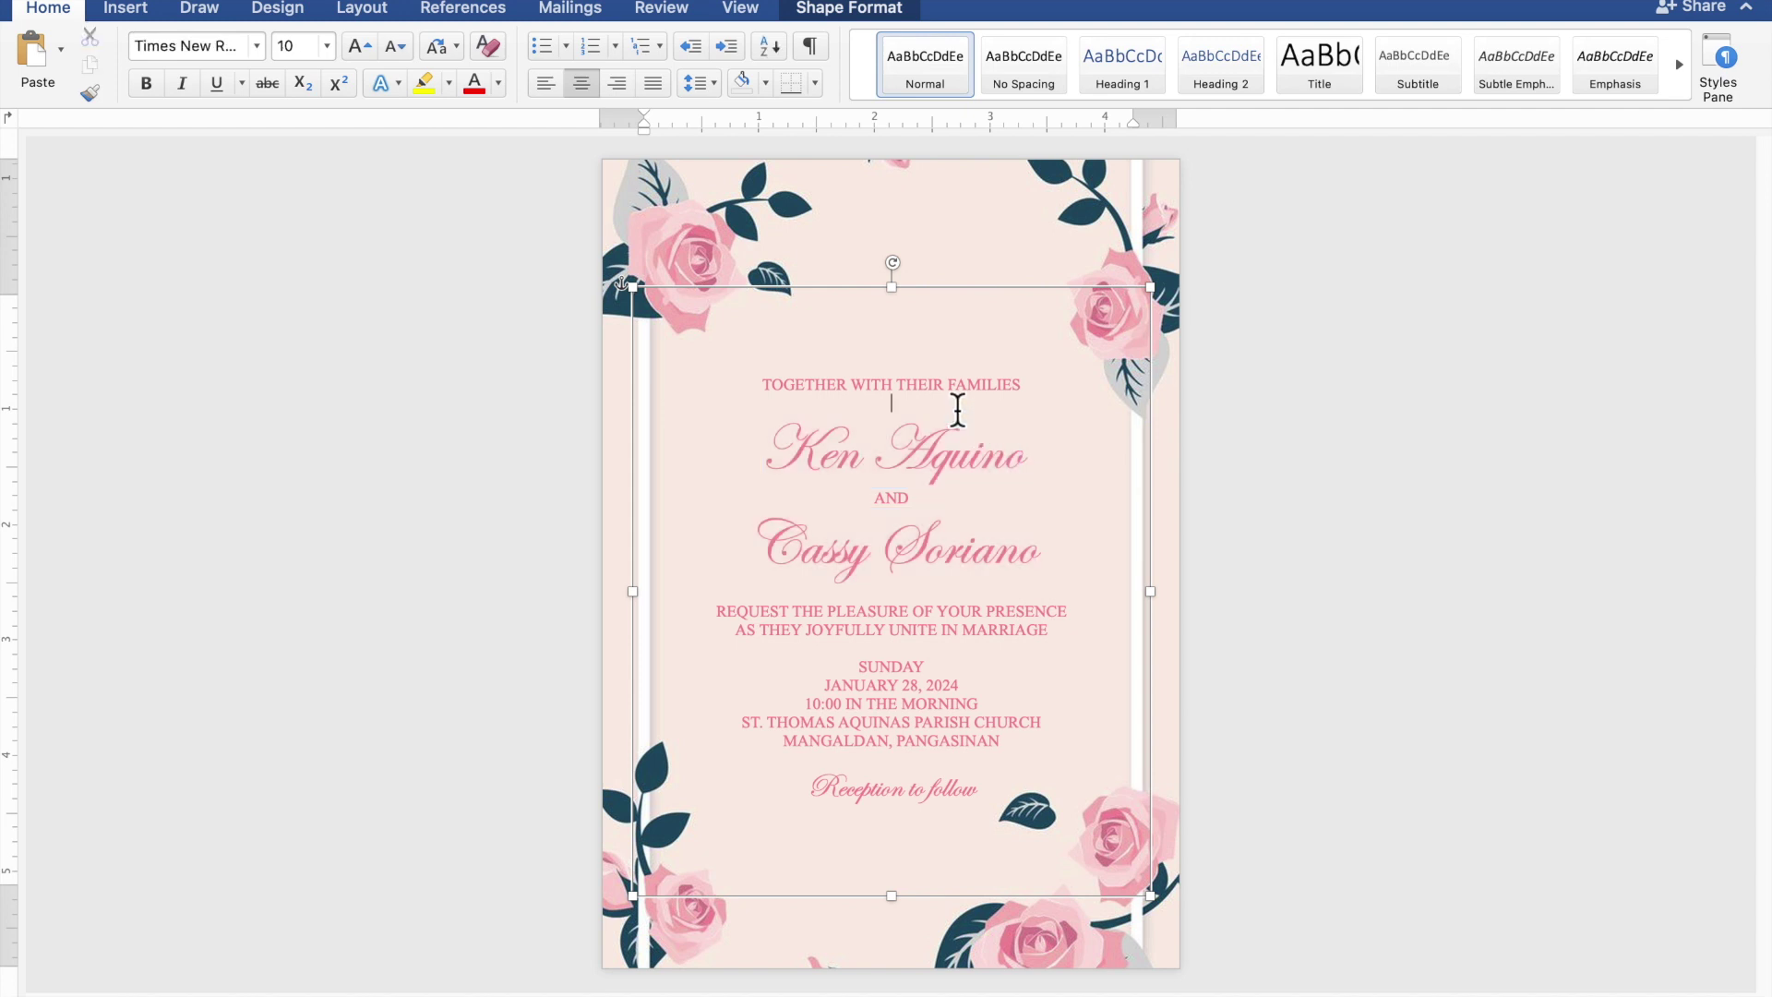
key(Return)
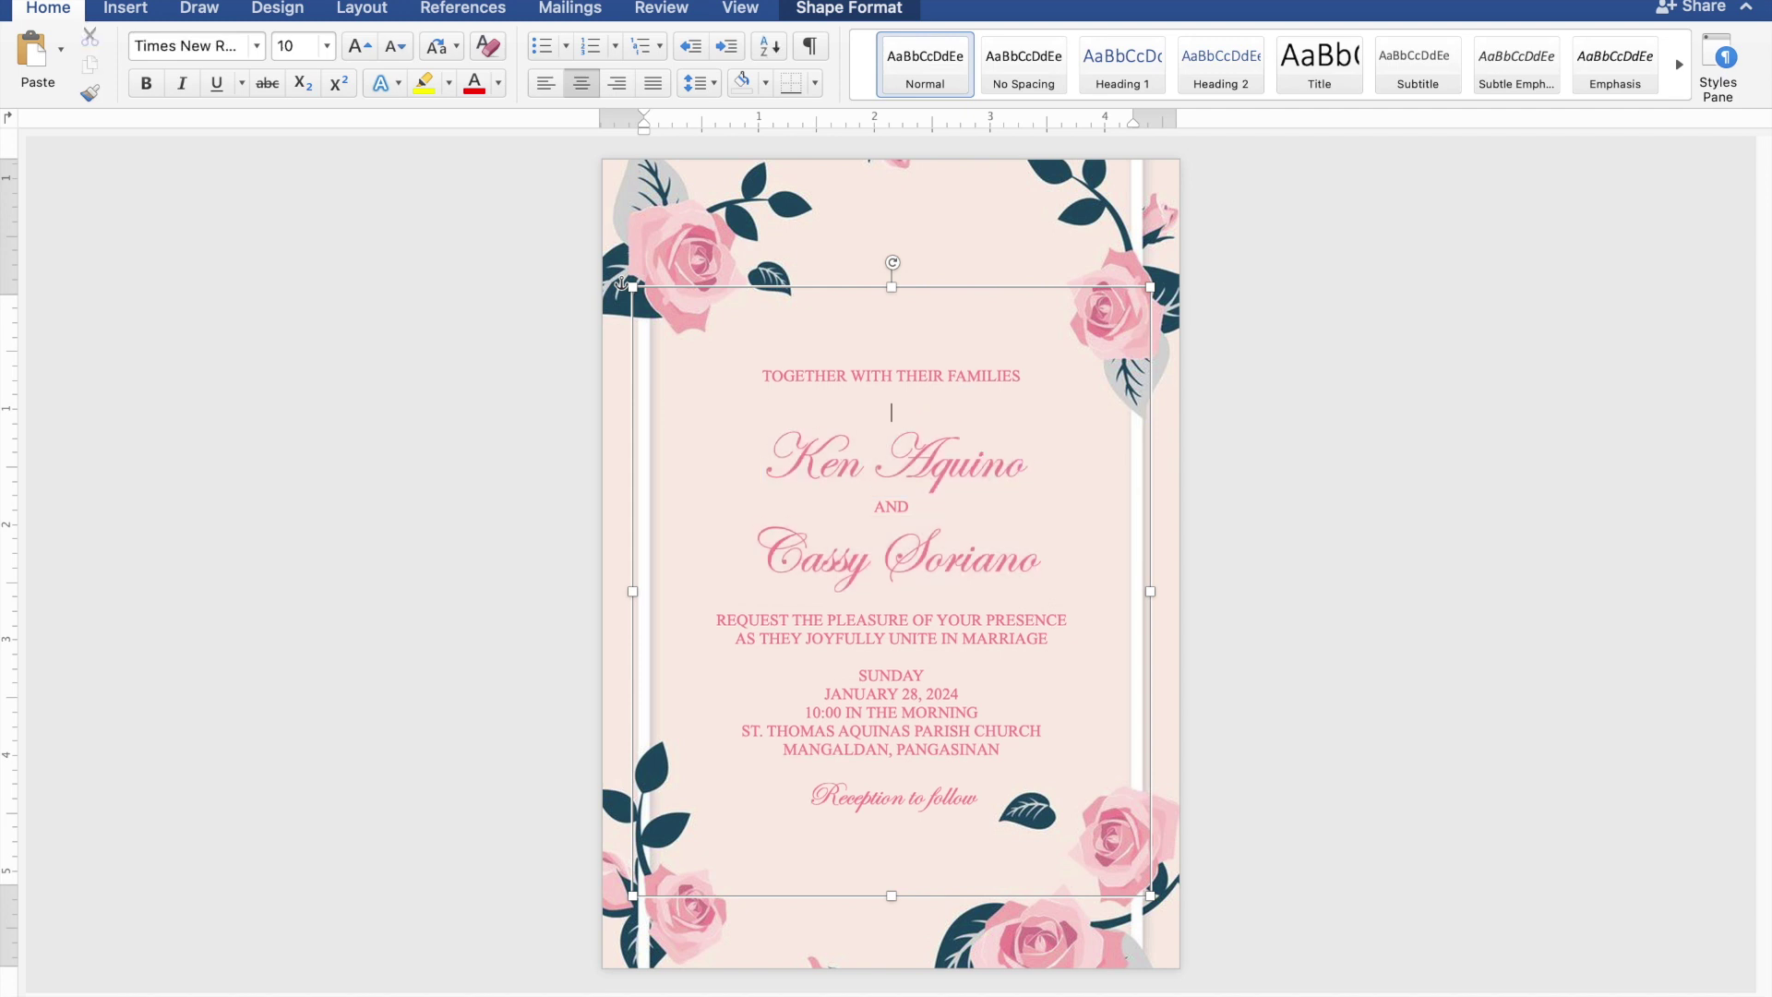
key(Return)
click(934, 609)
key(Return)
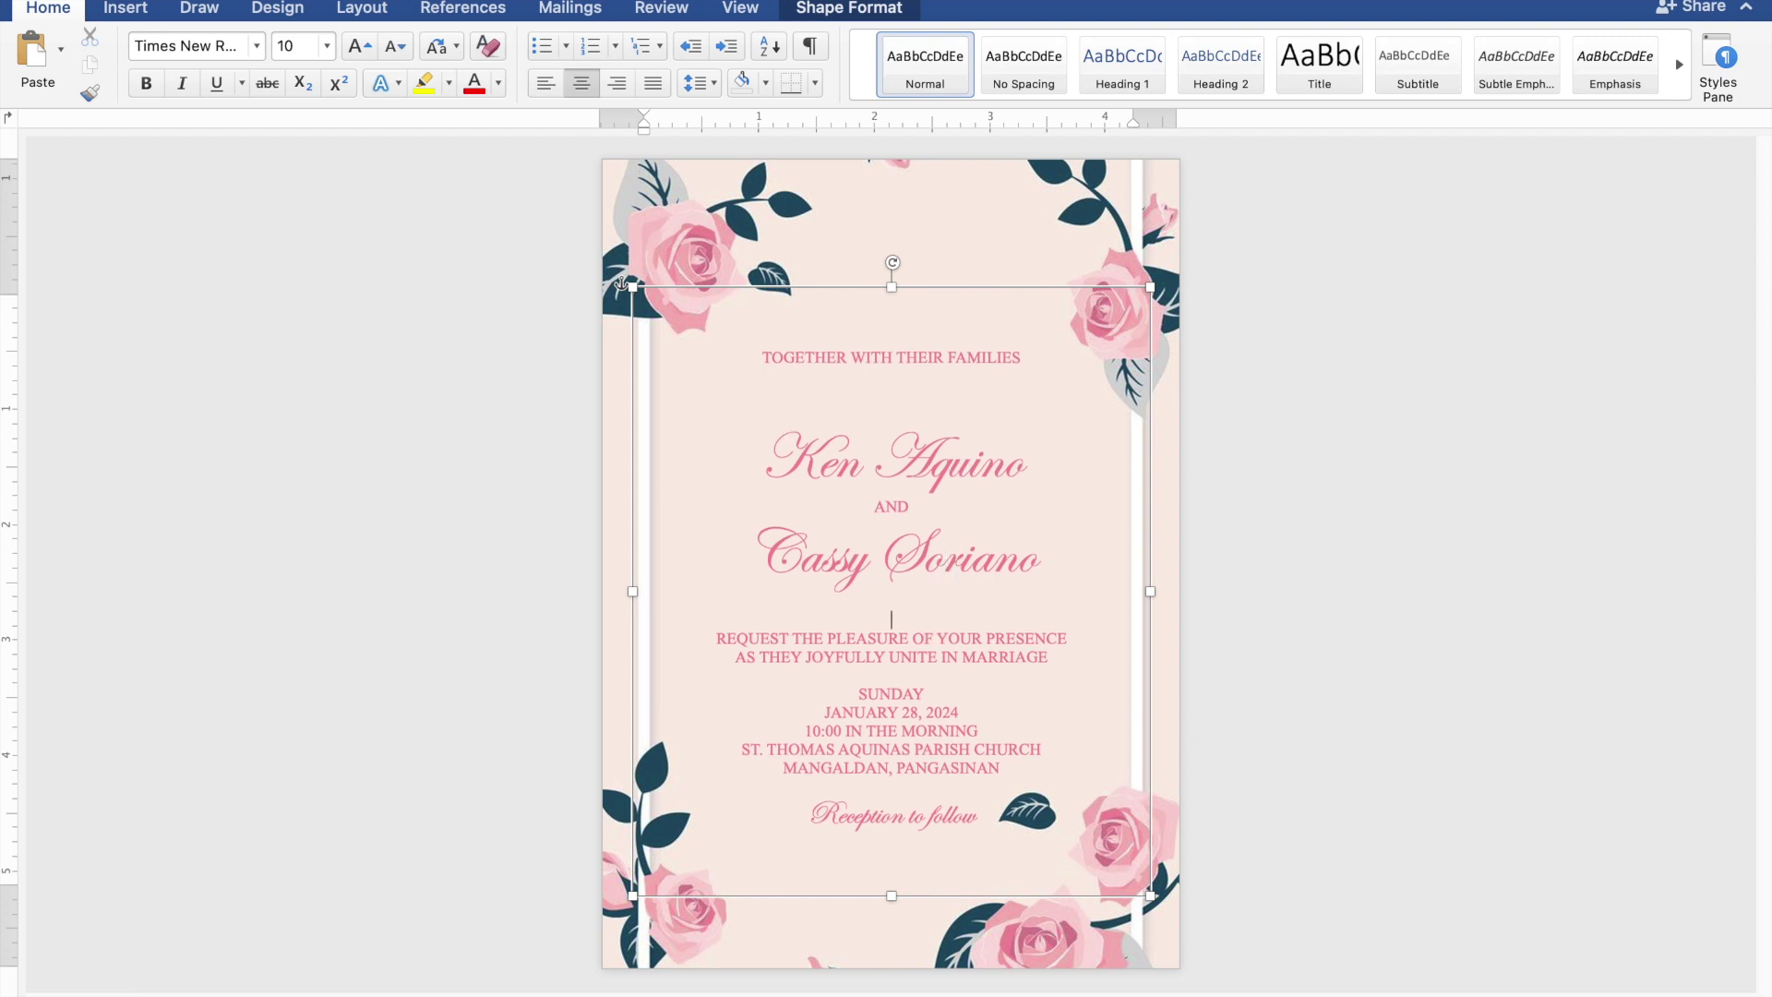
key(Return)
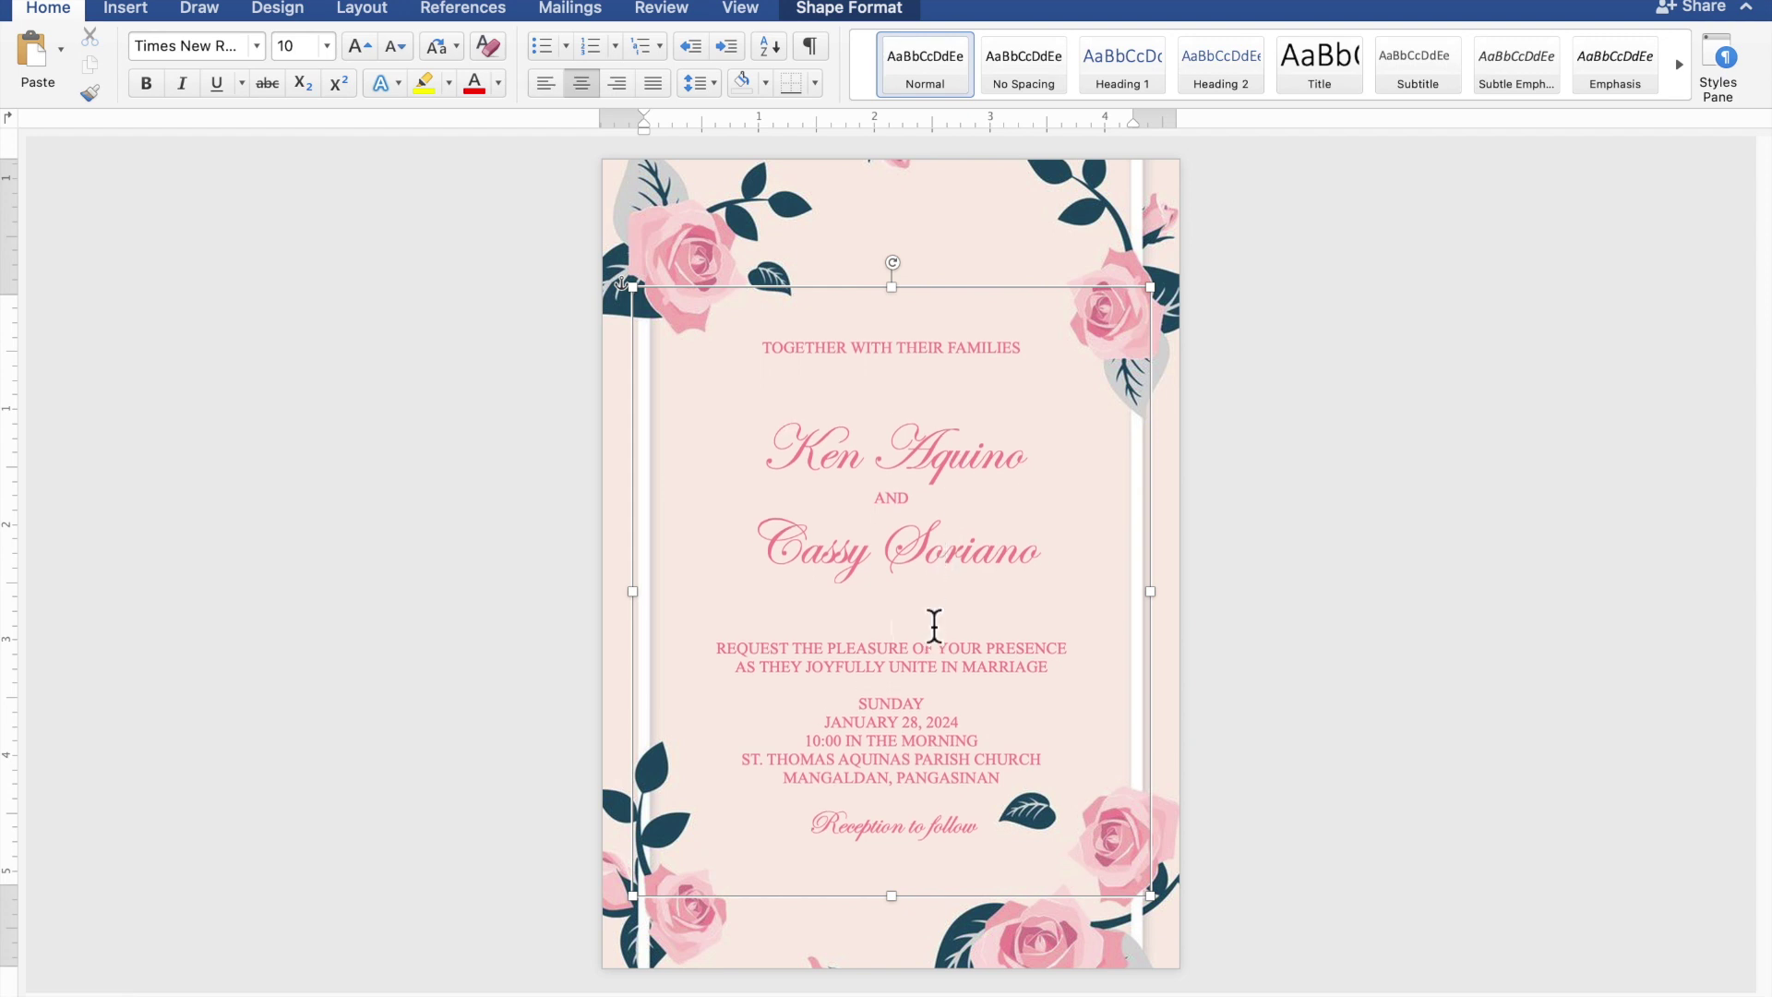
click(927, 694)
key(Return)
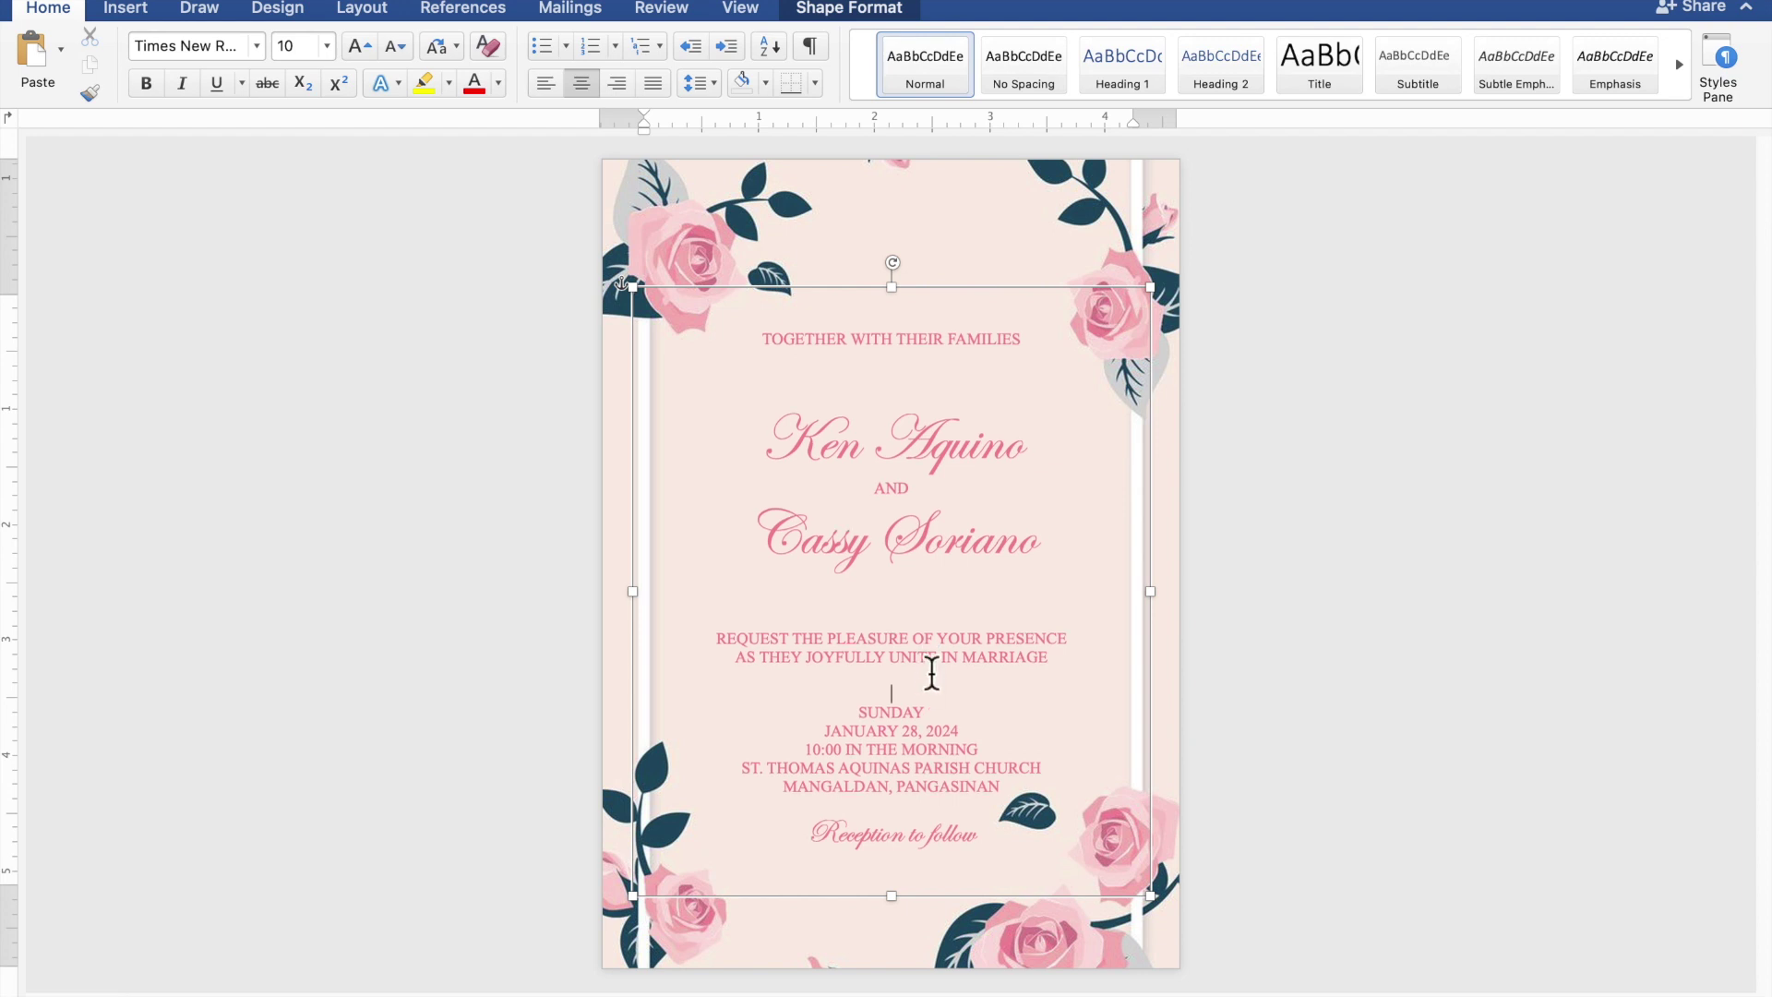
- Nudge the whole text box three steps upward on the rose page, then deselect it
click(951, 300)
key(Up)
key(Up)
key(Up)
key(Up)
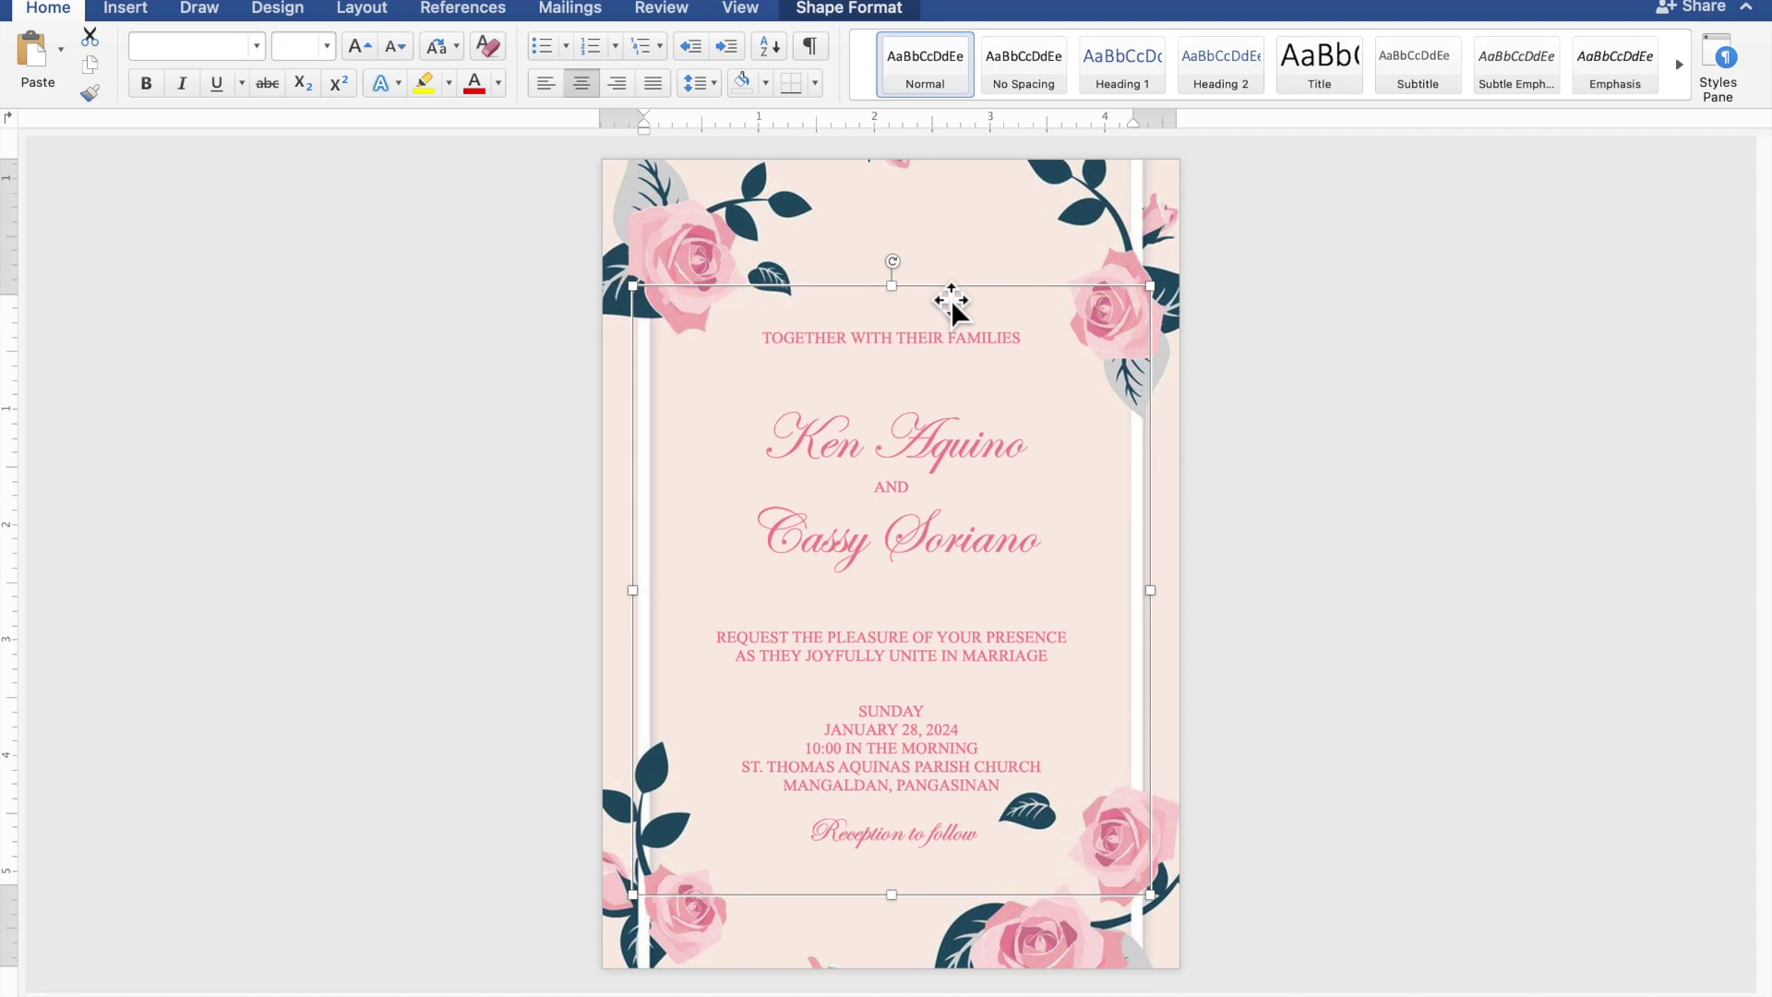
key(Up)
key(Up)
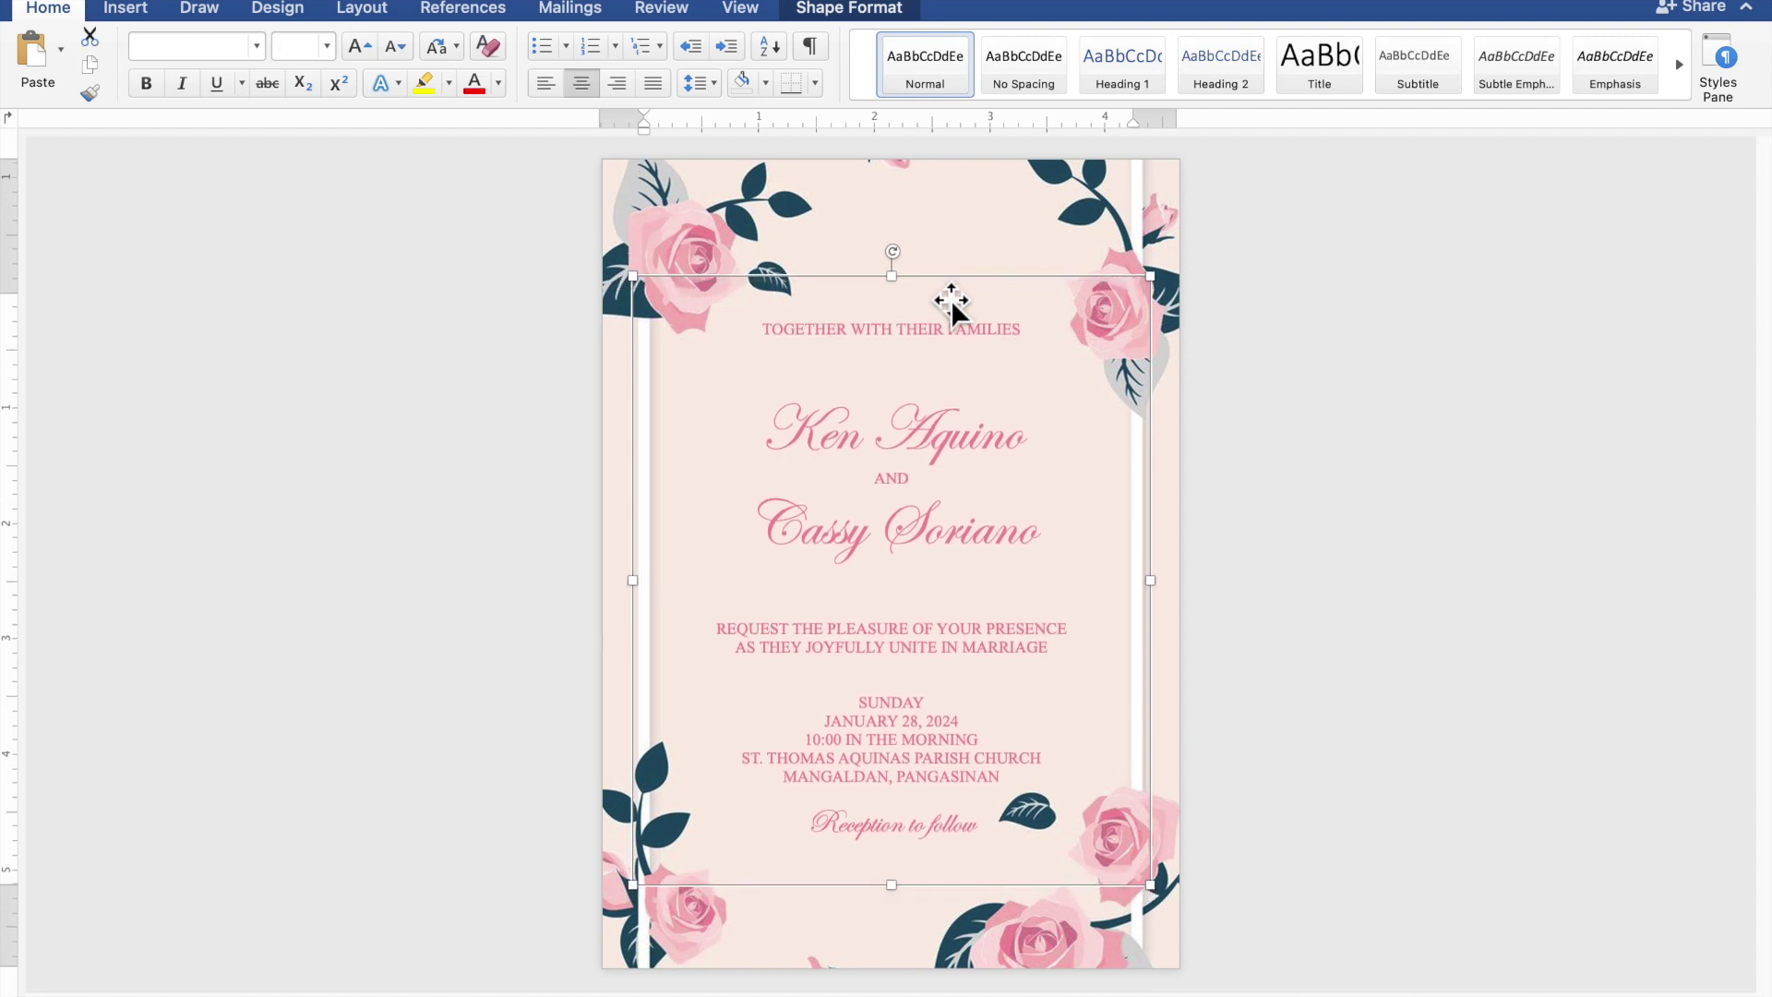
key(Up)
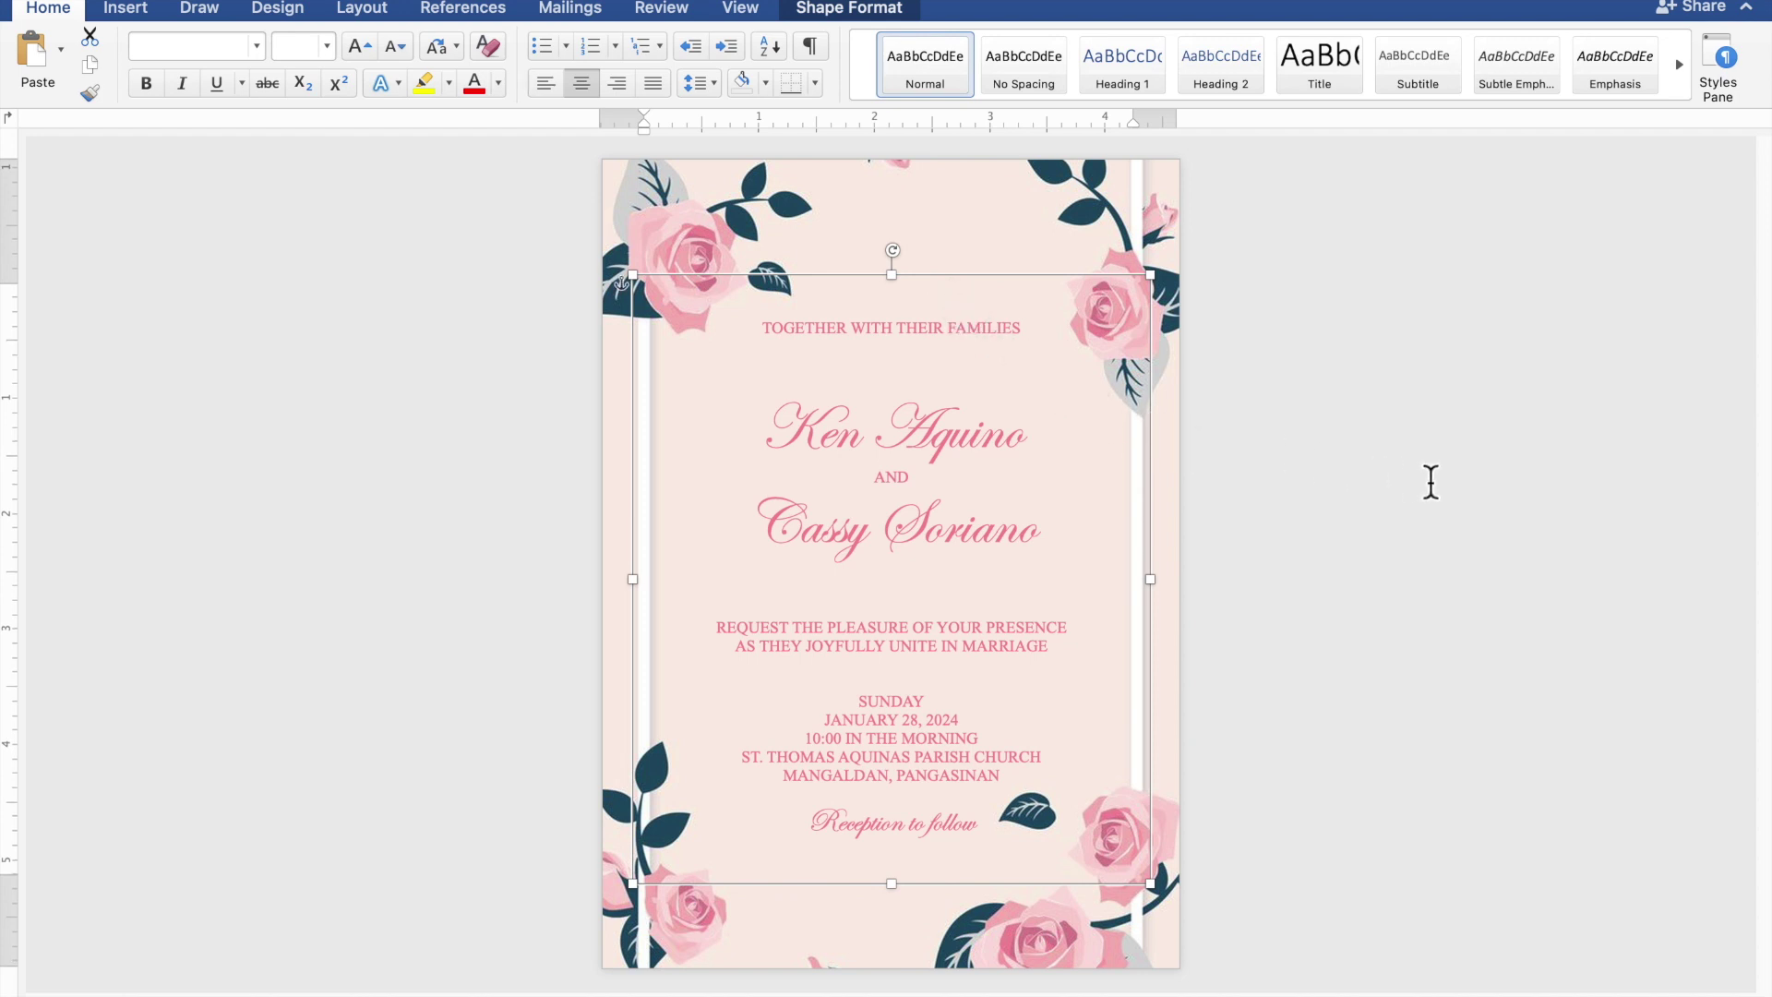
click(1471, 481)
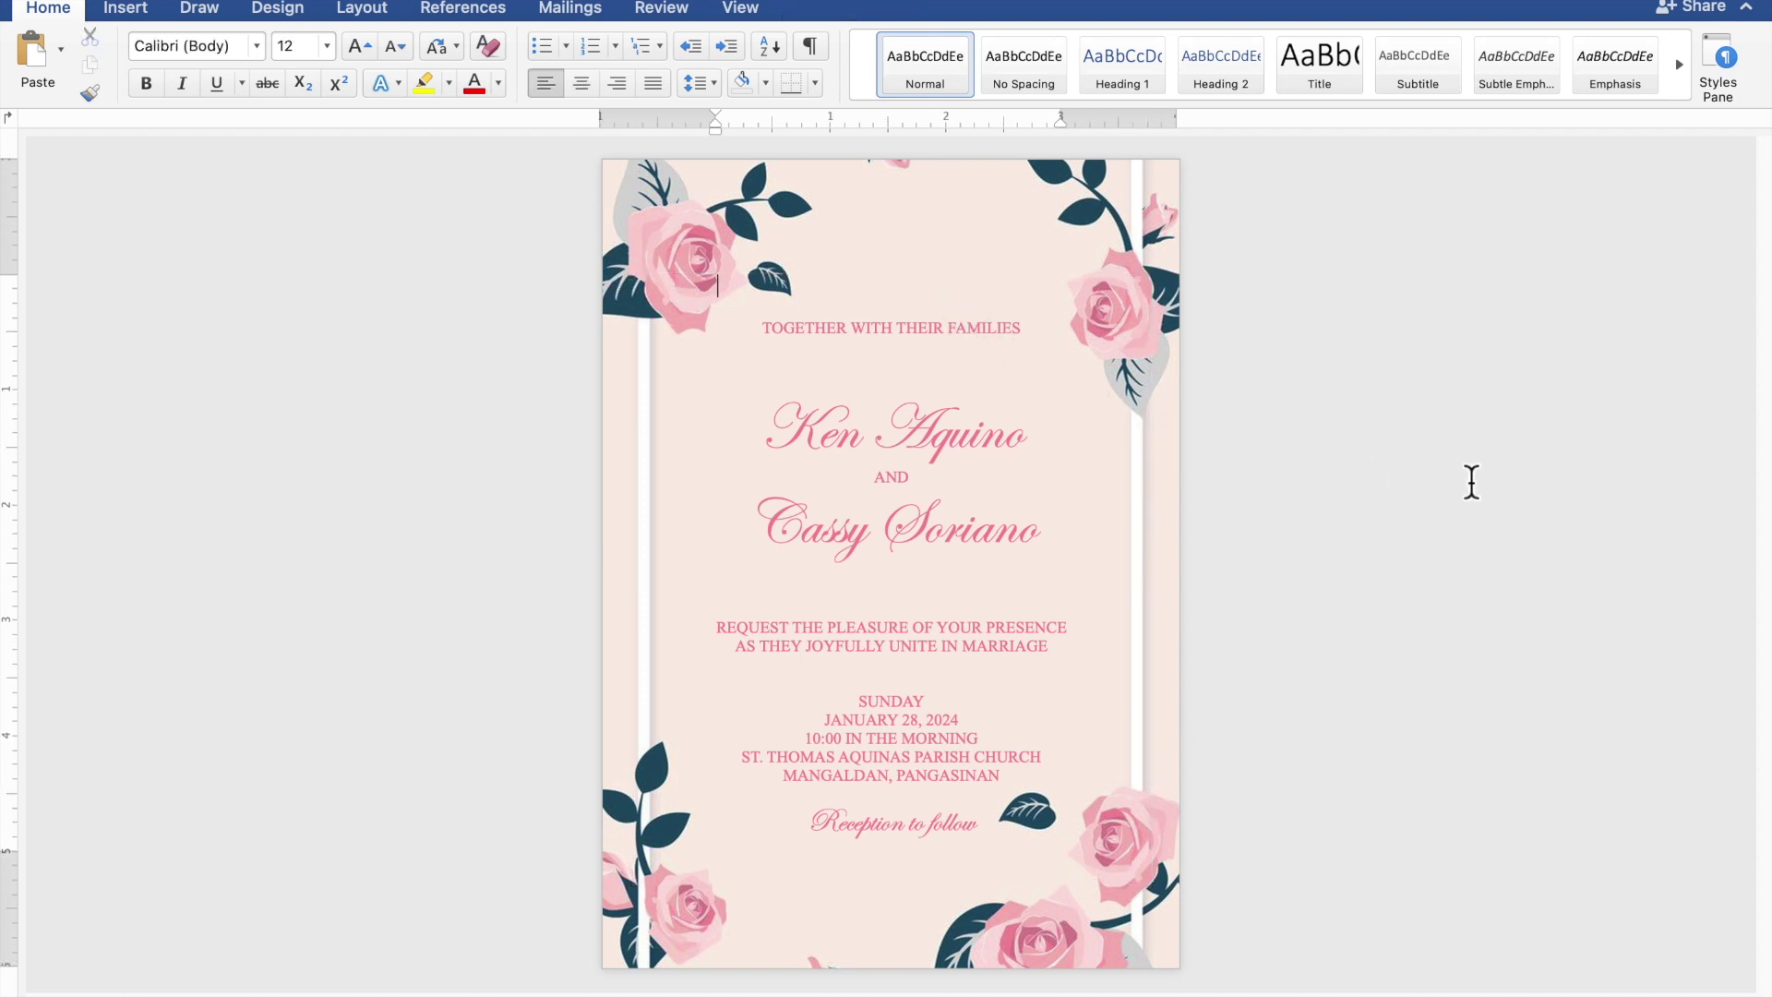